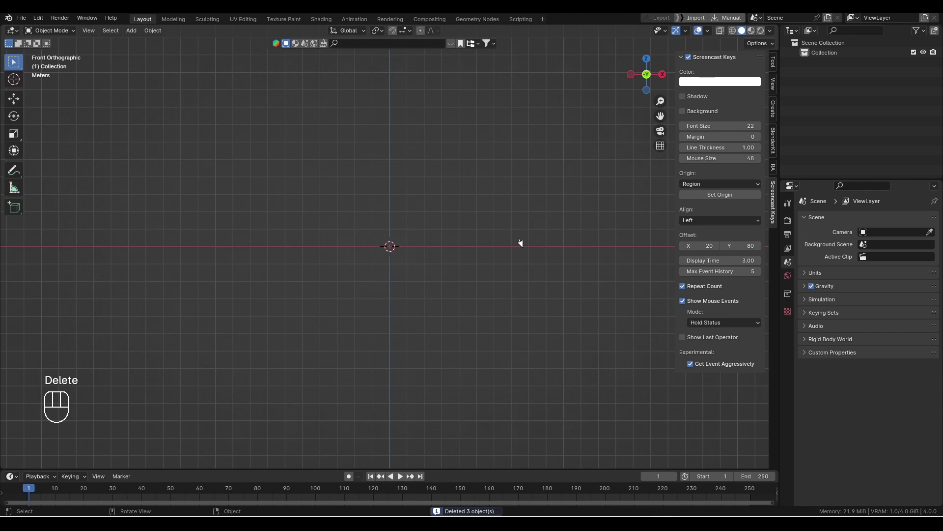
# Load 82f7c8dd7ad02479f84ac18126054b26.jpg as a background image in the front view and scale it
pyautogui.scroll(2, 541, 248)
pyautogui.hotkey('shift', 'a')
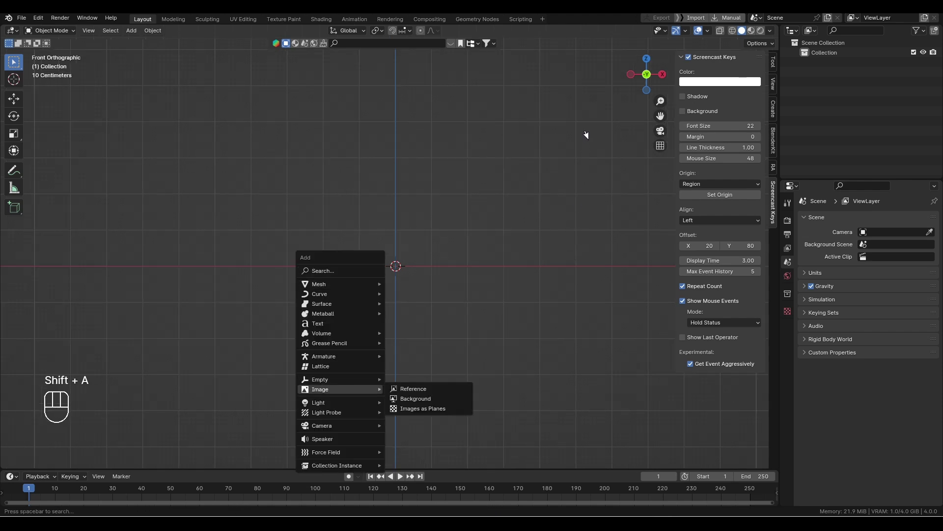
pyautogui.press('Down')
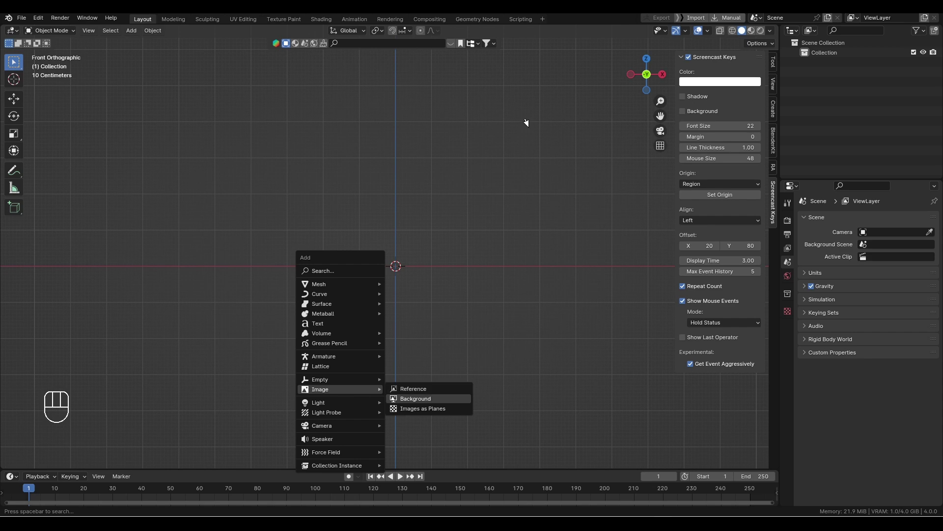
pyautogui.press('Return')
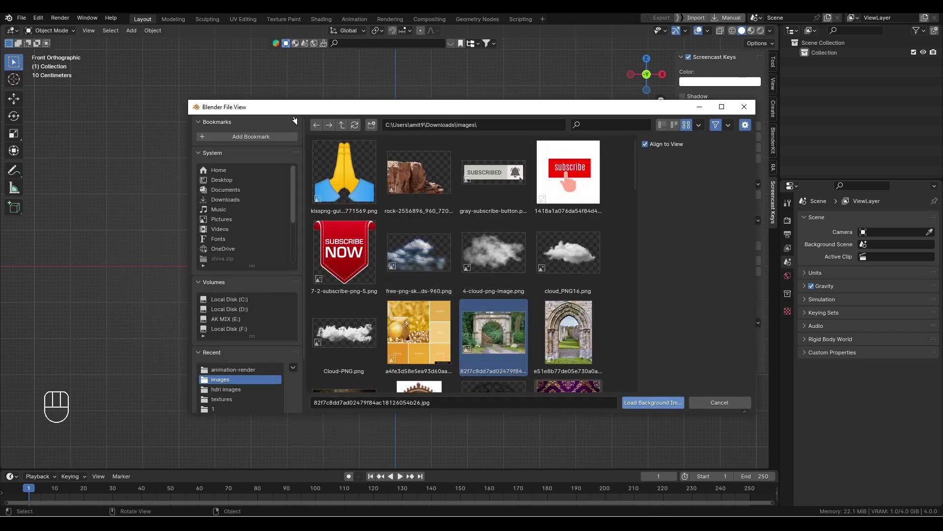
pyautogui.press('Return')
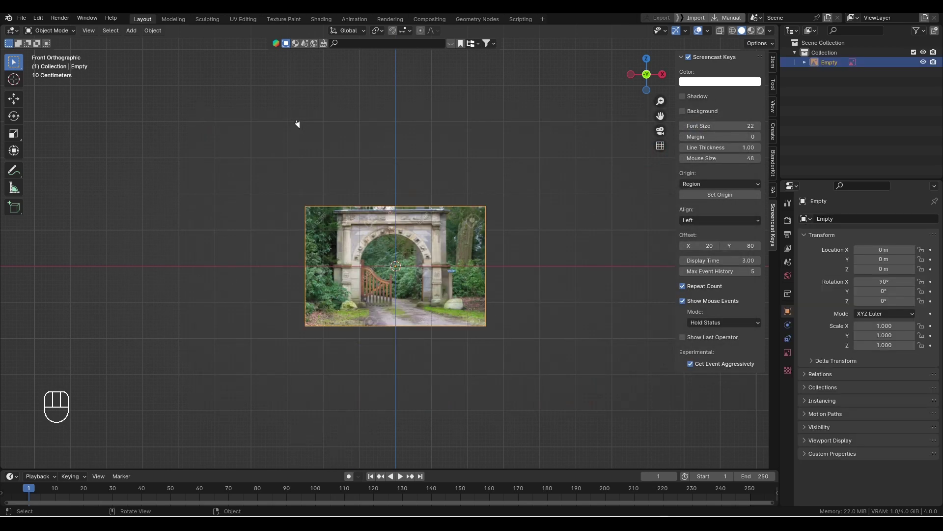
pyautogui.press('s')
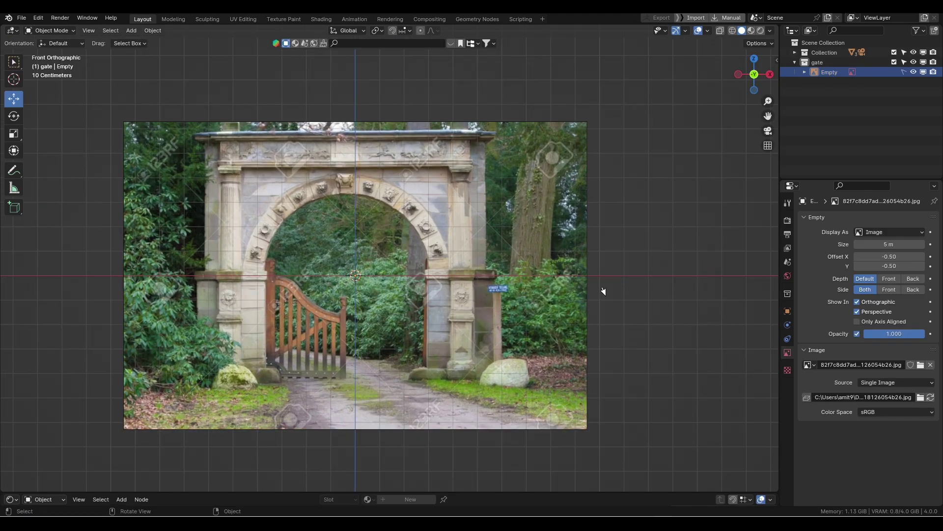
# Add a cube mesh and scale it down uniformly in front of the gate reference
pyautogui.hotkey('shift', 'a')
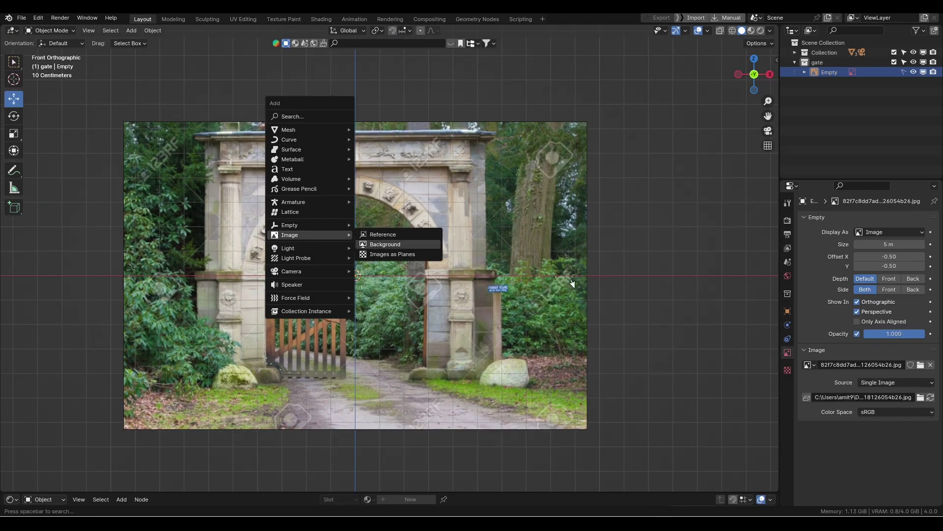
pyautogui.moveTo(288, 129)
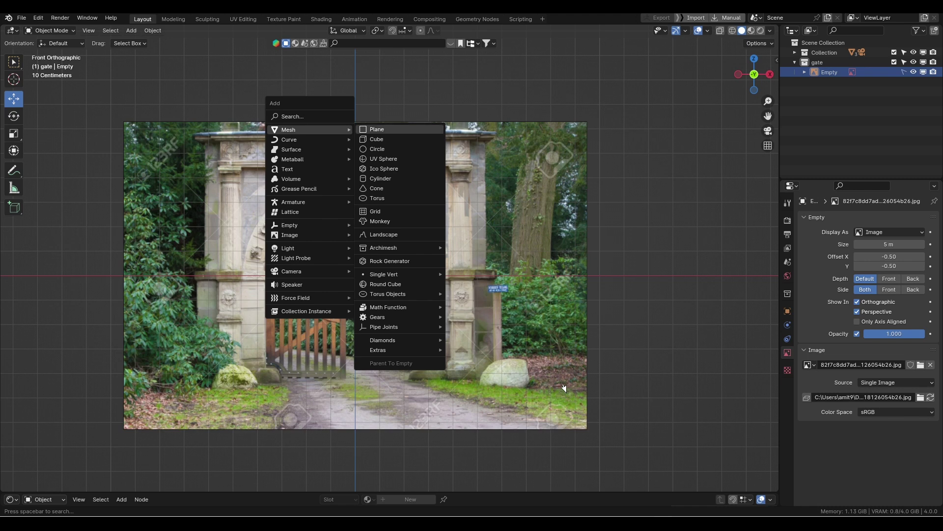
pyautogui.click(376, 139)
pyautogui.press('s')
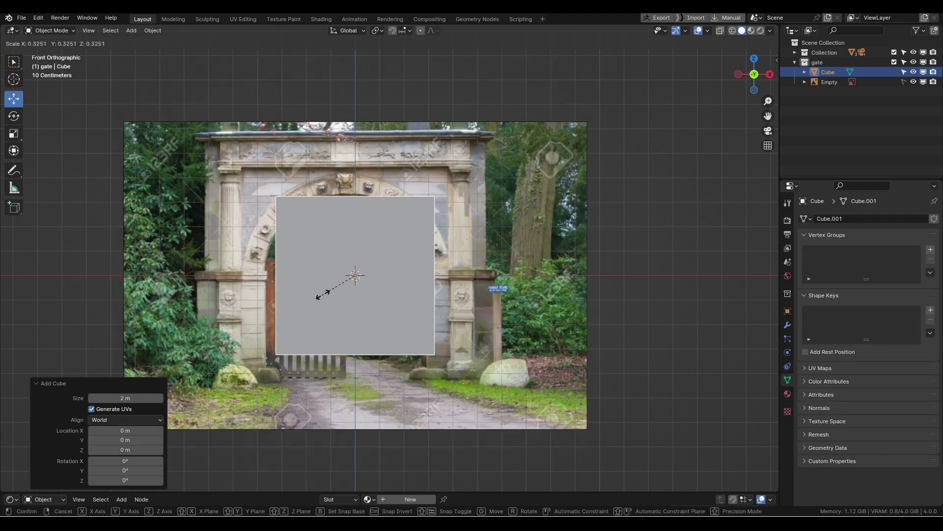
pyautogui.click(331, 287)
# Move the cube over the lower part of the left pillar and scale it down to roughly match the pillar's width
pyautogui.moveTo(373, 275); pyautogui.dragTo(250, 275)
pyautogui.moveTo(232, 240); pyautogui.dragTo(233, 282)
pyautogui.keyDown('shift'); pyautogui.moveTo(225, 308); pyautogui.dragTo(293, 308, button='middle'); pyautogui.keyUp('shift')
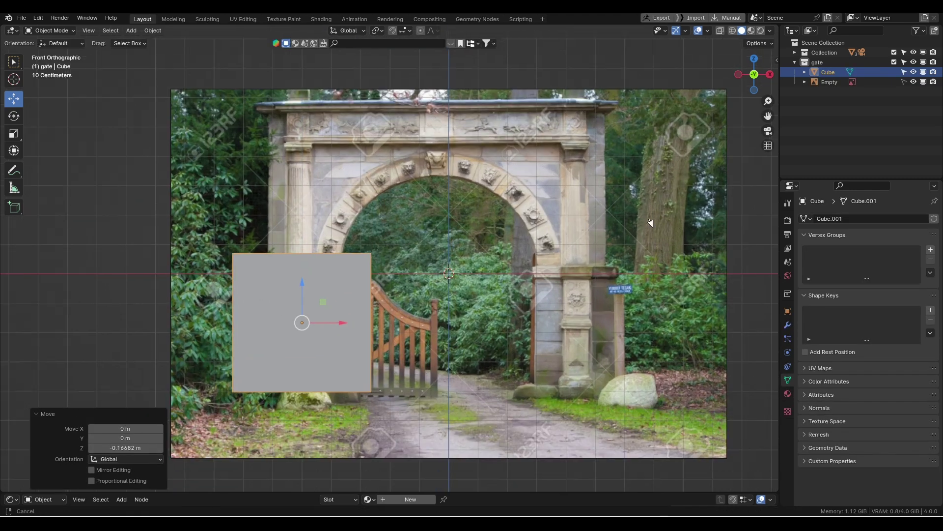
pyautogui.moveTo(306, 269); pyautogui.dragTo(306, 290)
pyautogui.press('s')
pyautogui.click(160, 314)
pyautogui.moveTo(339, 325); pyautogui.dragTo(330, 325)
pyautogui.moveTo(298, 290); pyautogui.dragTo(297, 297)
# Adjust the cube's depth by scaling it along the Y axis
pyautogui.moveTo(185, 319); pyautogui.dragTo(285, 367, button='middle')
pyautogui.moveTo(657, 164); pyautogui.dragTo(688, 154, button='middle')
pyautogui.press('s')
pyautogui.press('y')
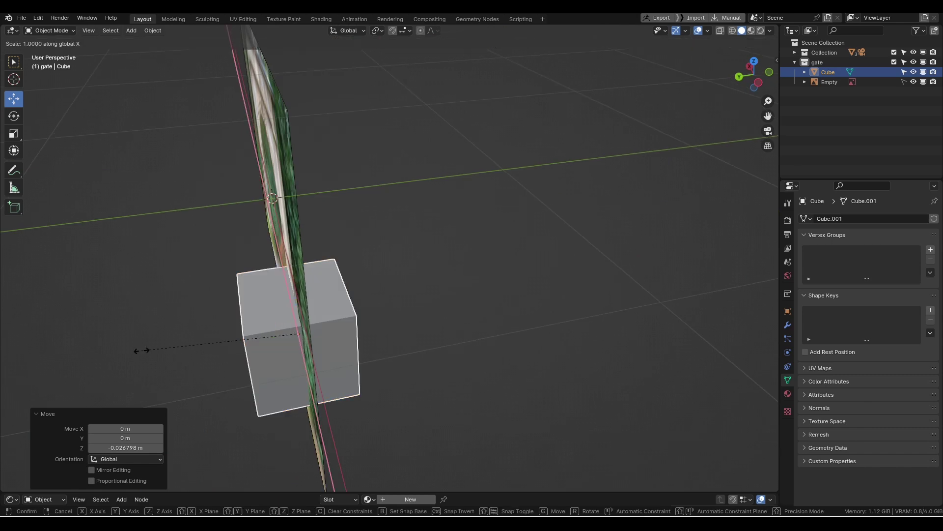
pyautogui.click(215, 344)
pyautogui.moveTo(762, 246); pyautogui.dragTo(667, 249, button='middle')
# In Edit Mode with X-ray on, raise the cube's top face along Z to the underside of the left pillar's ledge
pyautogui.press('KP_1')
pyautogui.press('Tab')
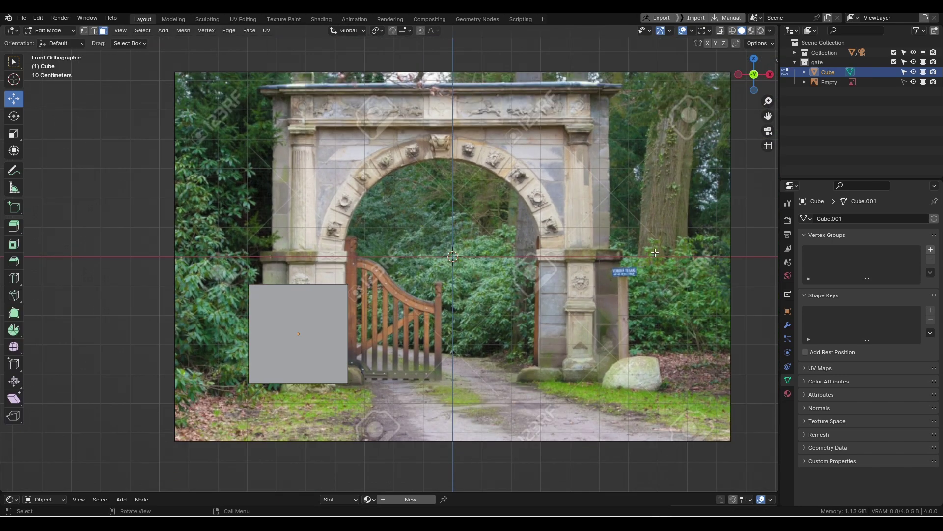
pyautogui.press('a')
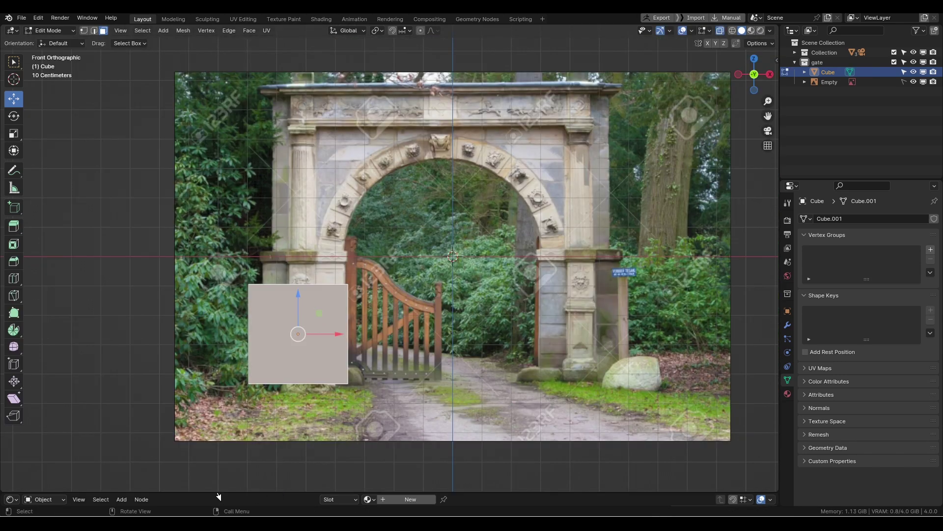
pyautogui.hotkey('alt', 'z')
pyautogui.hotkey('alt', 'a')
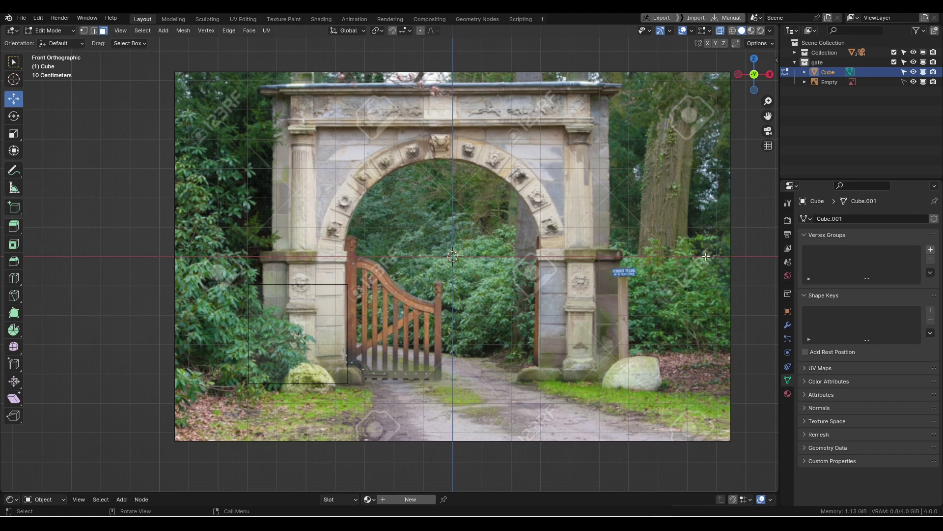
pyautogui.press('g')
pyautogui.press('z')
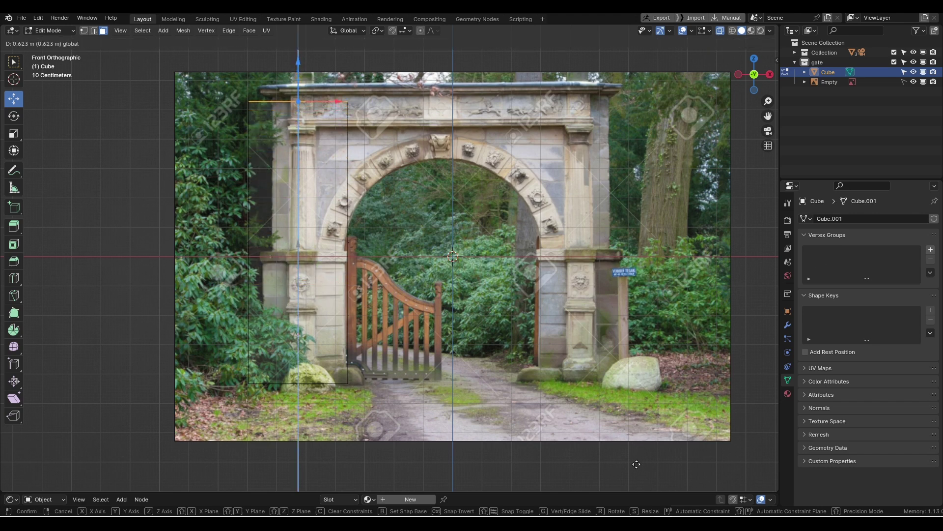
pyautogui.click(619, 300)
# Move the cube's outer side face about 0.04 m inward along X to match the left pillar's outer edge
pyautogui.hotkey('alt', 'a')
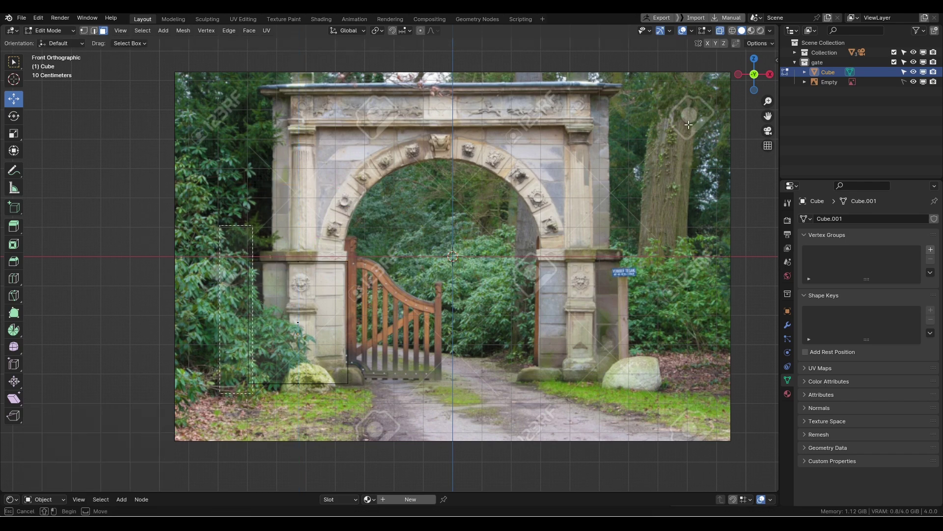
pyautogui.press('g')
pyautogui.press('x')
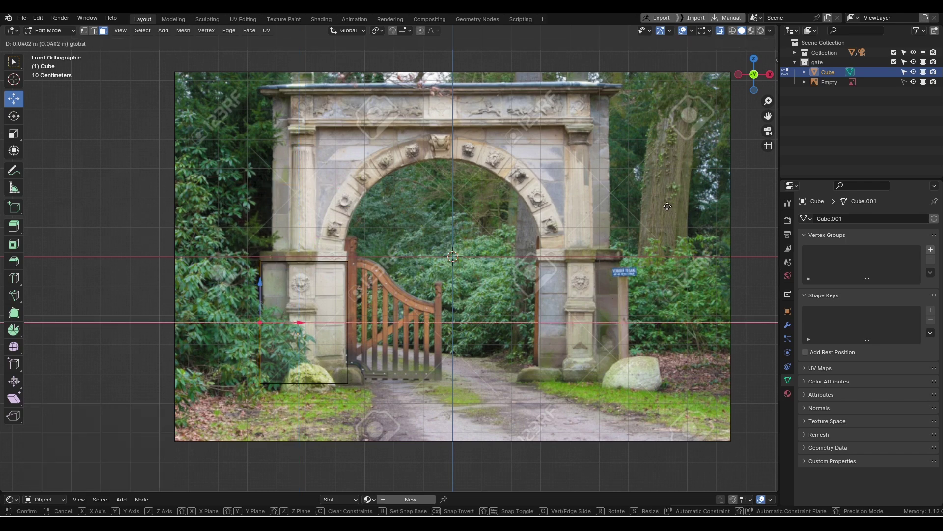
pyautogui.click(665, 206)
pyautogui.scroll(3, 664, 206)
pyautogui.hotkey('alt', 'a')
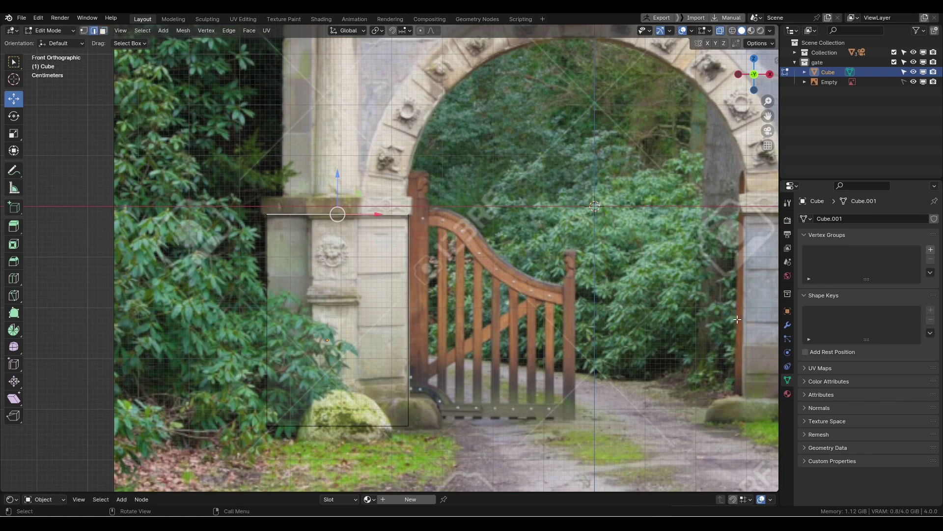
pyautogui.press('e')
pyautogui.click(739, 333)
pyautogui.scroll(-2, 739, 334)
pyautogui.hotkey('ctrl', 'z')
# Extrude the pillar base's top face and scale it outward by about 1.11 to start the ledge
pyautogui.moveTo(609, 256); pyautogui.dragTo(624, 270, button='middle')
pyautogui.scroll(3, 624, 270)
pyautogui.press('3')
pyautogui.press('e')
pyautogui.press('s')
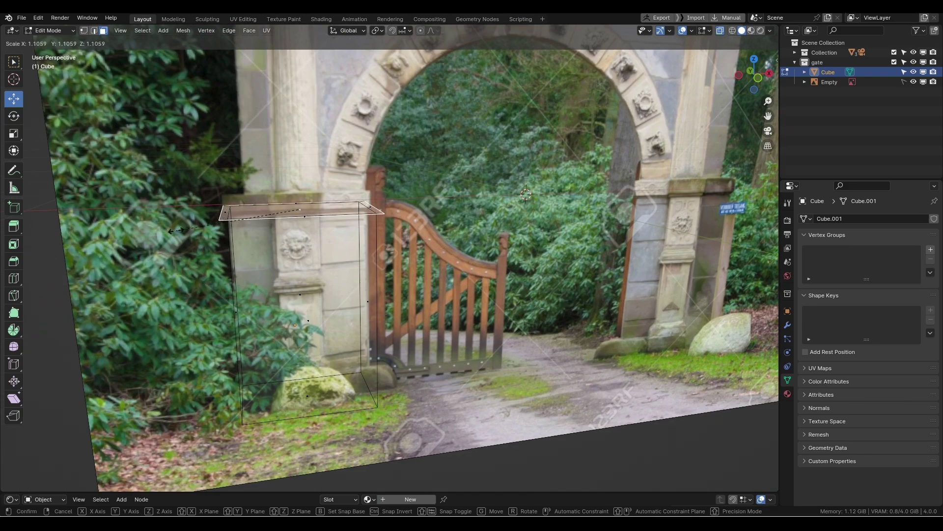
pyautogui.click(176, 230)
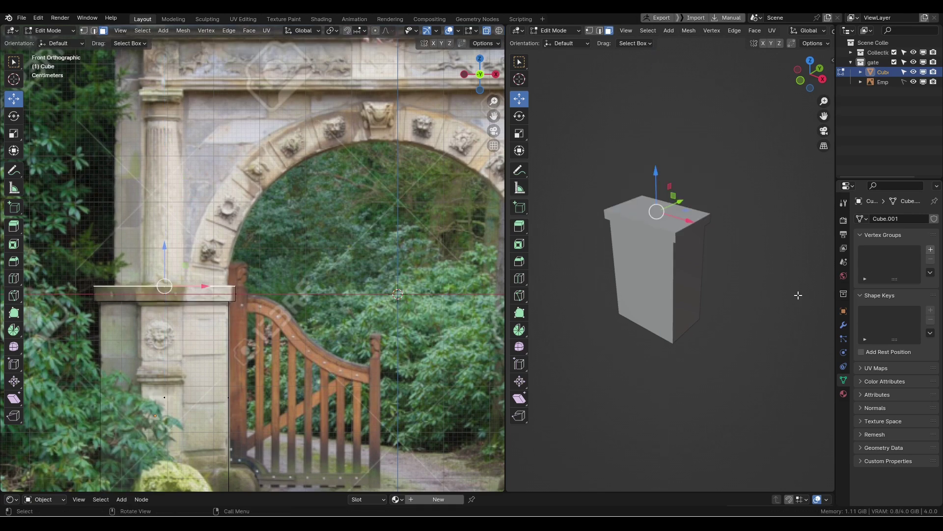
# Extrude the ledge's top face scaled inward, and extrude it up along Z to form the upper pillar
pyautogui.press('e')
pyautogui.press('s')
pyautogui.click(792, 290)
pyautogui.press('e')
pyautogui.press('z')
pyautogui.click(787, 236)
pyautogui.keyDown('shift'); pyautogui.moveTo(787, 237); pyautogui.dragTo(796, 350, button='middle'); pyautogui.keyUp('shift')
pyautogui.press('g')
pyautogui.press('z')
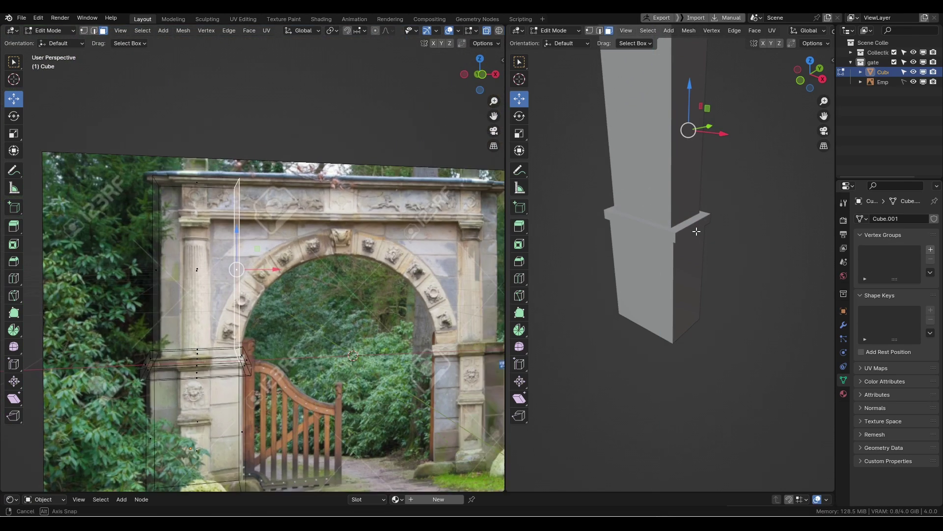
# Add a horizontal loop cut to the upper pillar and raise the lower edge of its arch extension to the reference arch's crown
pyautogui.hotkey('ctrl', 'r')
pyautogui.click(235, 312)
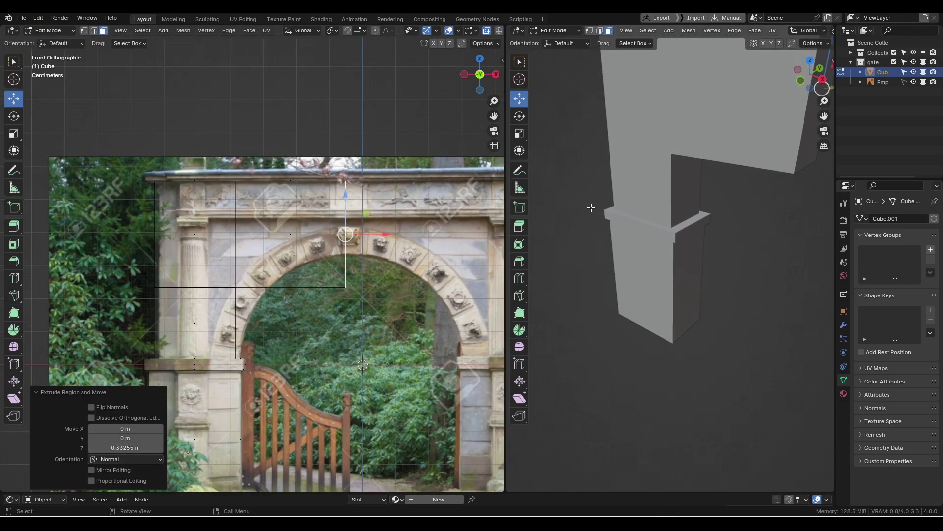
pyautogui.press('g')
pyautogui.press('z')
pyautogui.click(677, 205)
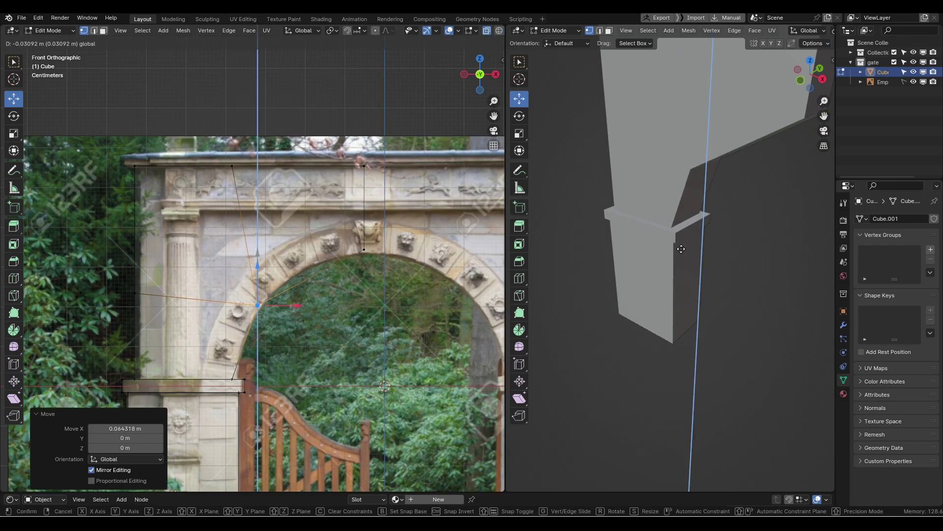
# Move the inner arch vertices along Z onto the curve of the reference arch
pyautogui.press('g')
pyautogui.press('z')
pyautogui.click(688, 197)
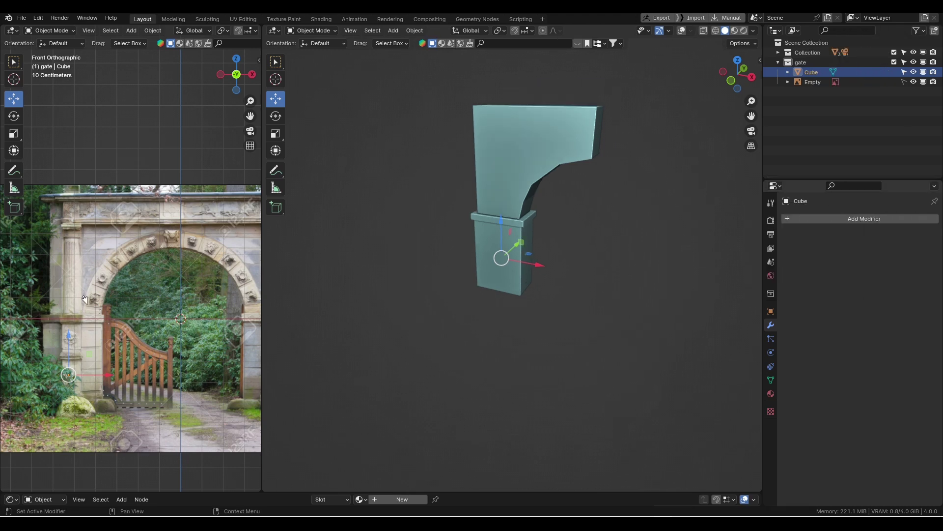
# Add a Mirror modifier to the half arch
pyautogui.click(909, 218)
pyautogui.click(720, 321)
pyautogui.moveTo(567, 261); pyautogui.dragTo(596, 244, button='middle')
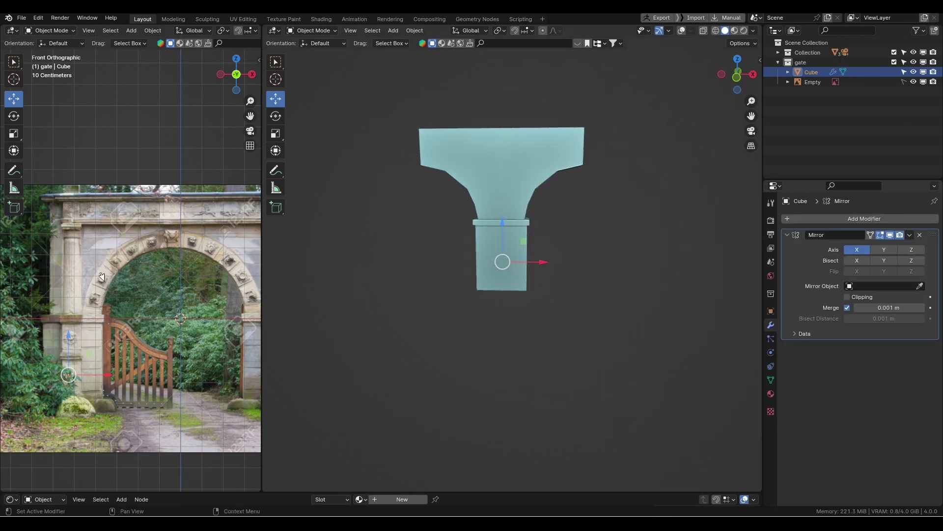
pyautogui.click(857, 249)
pyautogui.click(907, 250)
pyautogui.click(909, 250)
pyautogui.click(858, 261)
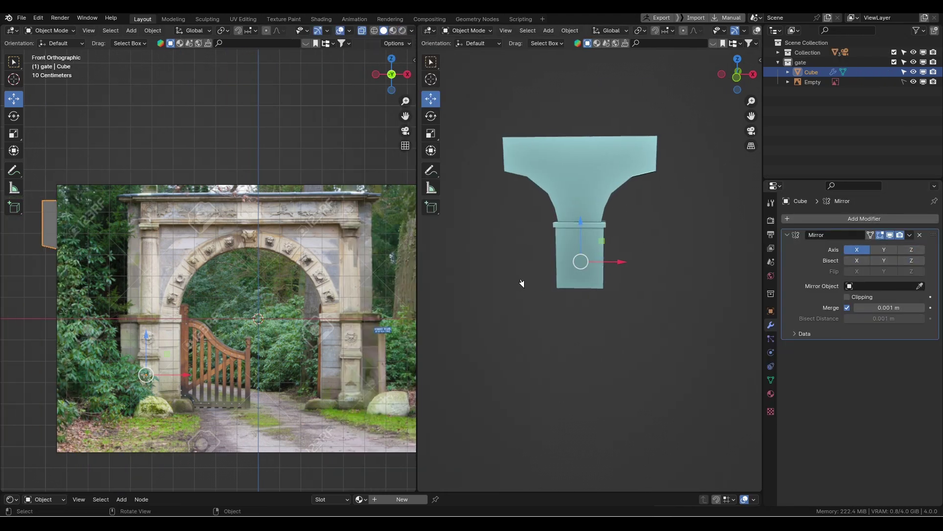
# Move the half arch's inner end about 0.039 m along X so that it meets the mirror centreline
pyautogui.moveTo(522, 280); pyautogui.dragTo(786, 265, button='middle')
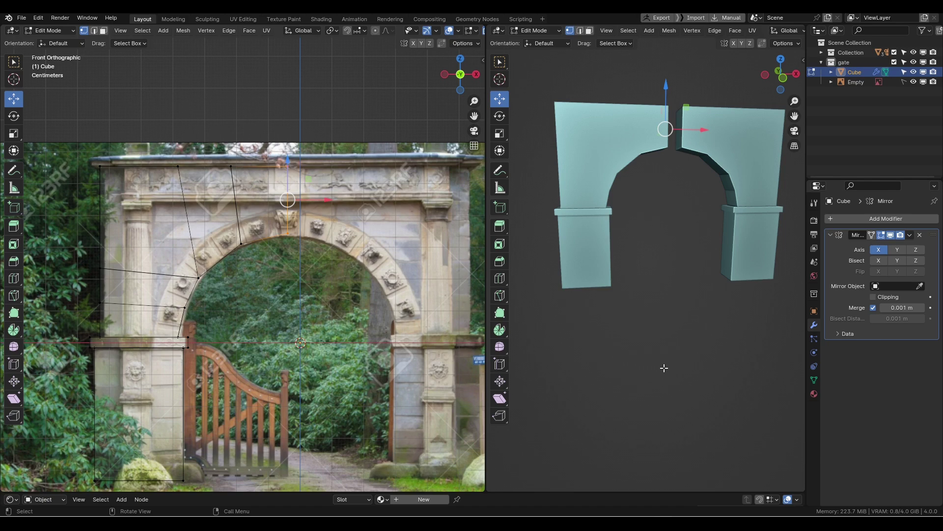
pyautogui.press('g')
pyautogui.press('x')
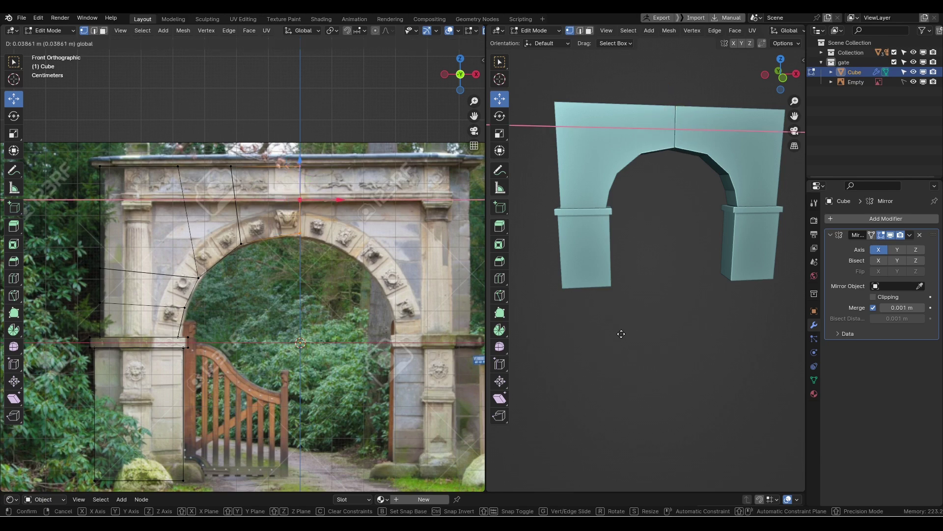
pyautogui.click(622, 333)
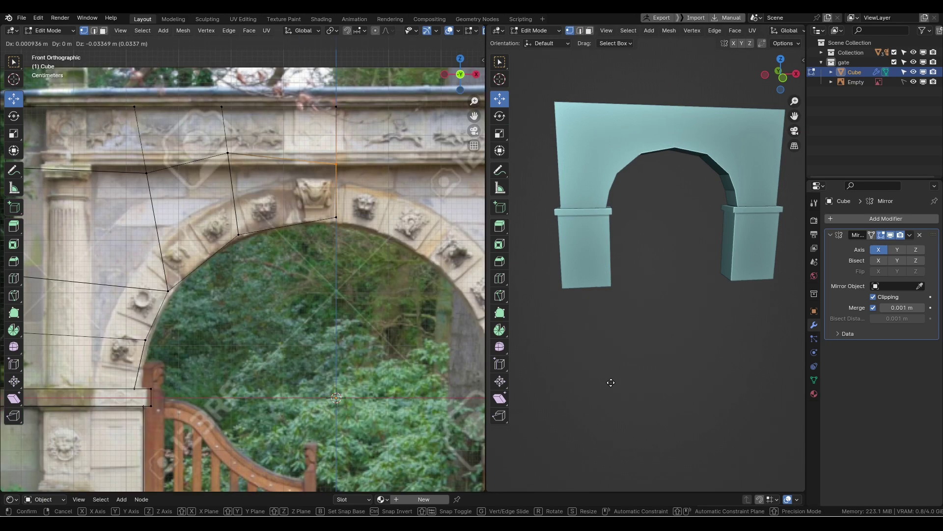
# Lower the frieze loop's vertex about 0.025 m along Z to align it with the bottom line of the reference frieze
pyautogui.press('g')
pyautogui.press('z')
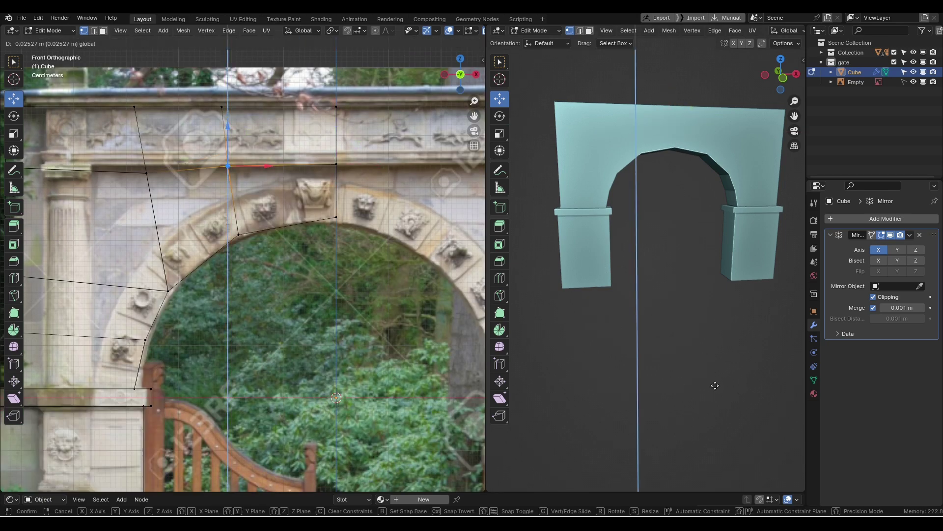
pyautogui.click(721, 386)
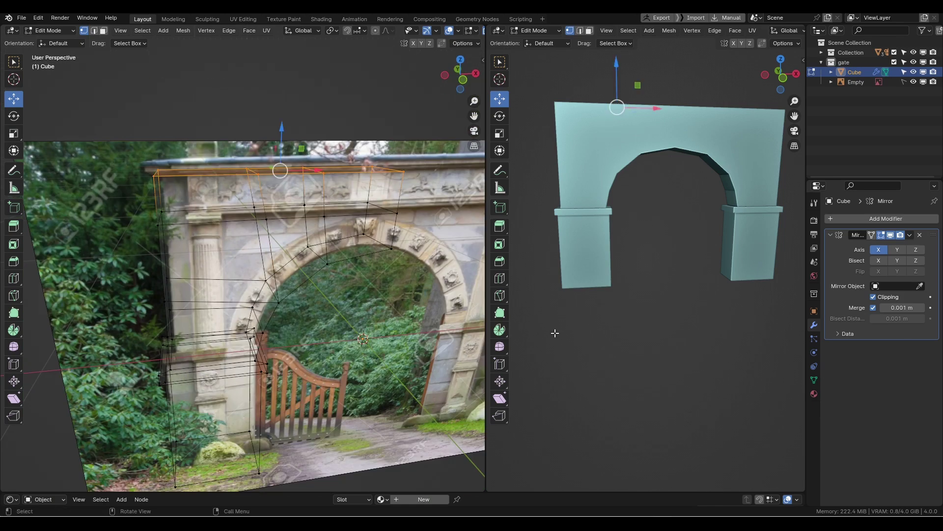
# Select the upper band of the arch and extrude it outward to form the protruding frieze
pyautogui.moveTo(819, 320); pyautogui.dragTo(829, 328, button='middle')
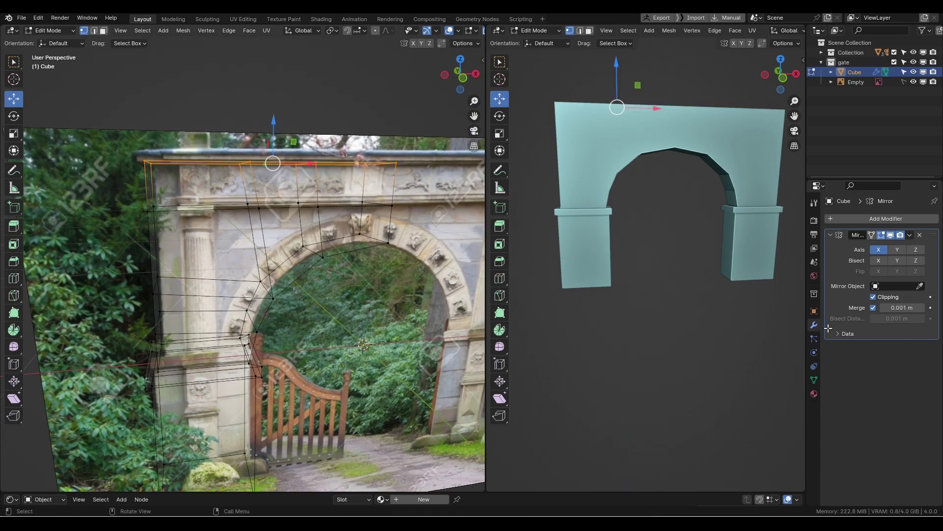
pyautogui.moveTo(827, 348); pyautogui.dragTo(509, 312)
pyautogui.press('e')
pyautogui.click(627, 343)
pyautogui.press('KP_1')
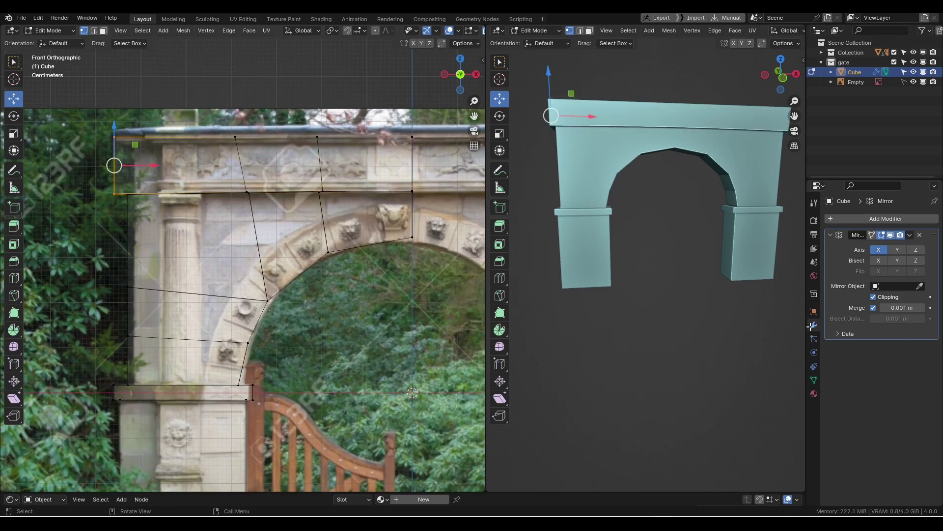
# Move the frieze's outer end inward along X to match the reference, and lower its top edge about 0.016 m along Z
pyautogui.press('g')
pyautogui.press('x')
pyautogui.click(785, 366)
pyautogui.moveTo(830, 419); pyautogui.dragTo(512, 364)
pyautogui.press('g')
pyautogui.press('z')
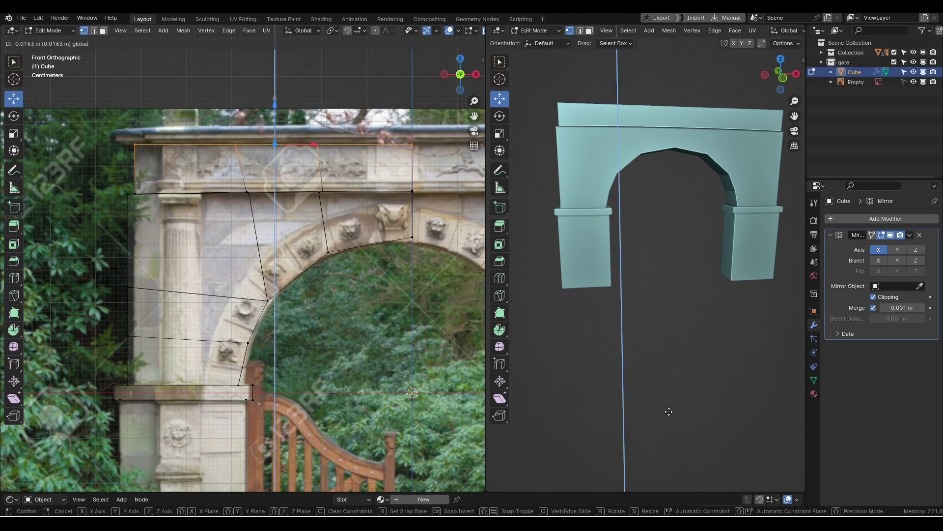
pyautogui.click(670, 411)
# Extrude the gate's top edge loop outward at a scale of 1.109 and extrude it about 0.011 m upward along Z
pyautogui.press('s')
pyautogui.click(140, 142)
pyautogui.press('e')
pyautogui.press('z')
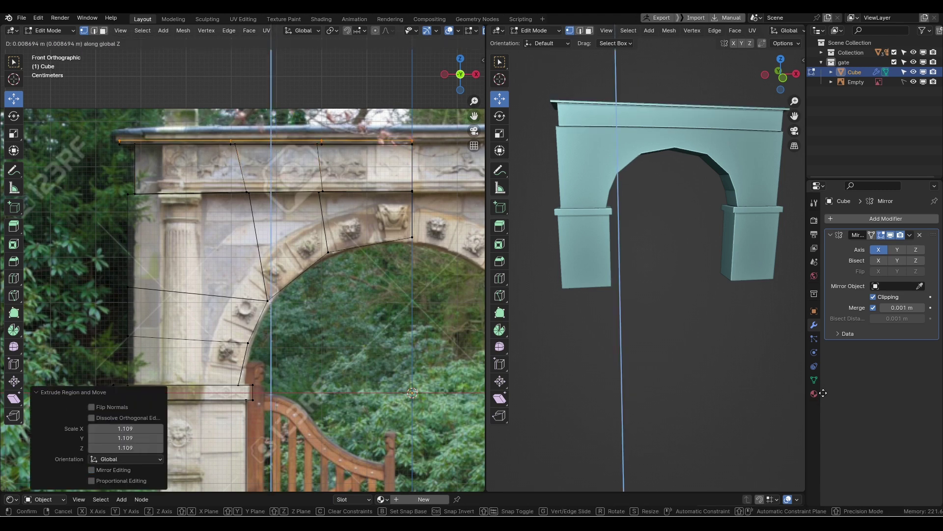
pyautogui.click(824, 414)
# Scale the cornice's upper loop outward by about 1.058 and extrude it upward along Z to form the second ledge
pyautogui.press('g')
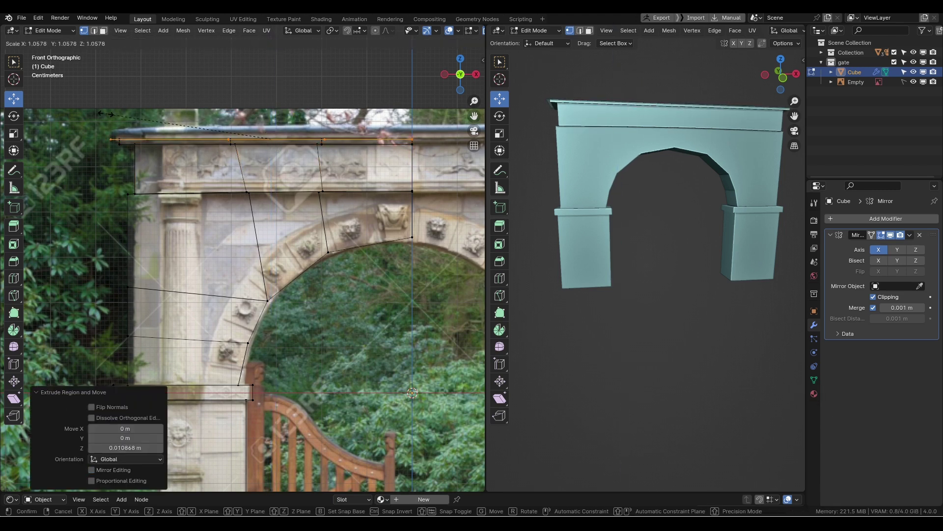
pyautogui.click(106, 114)
pyautogui.press('e')
pyautogui.press('z')
pyautogui.press('z')
pyautogui.click(834, 399)
pyautogui.click(850, 277)
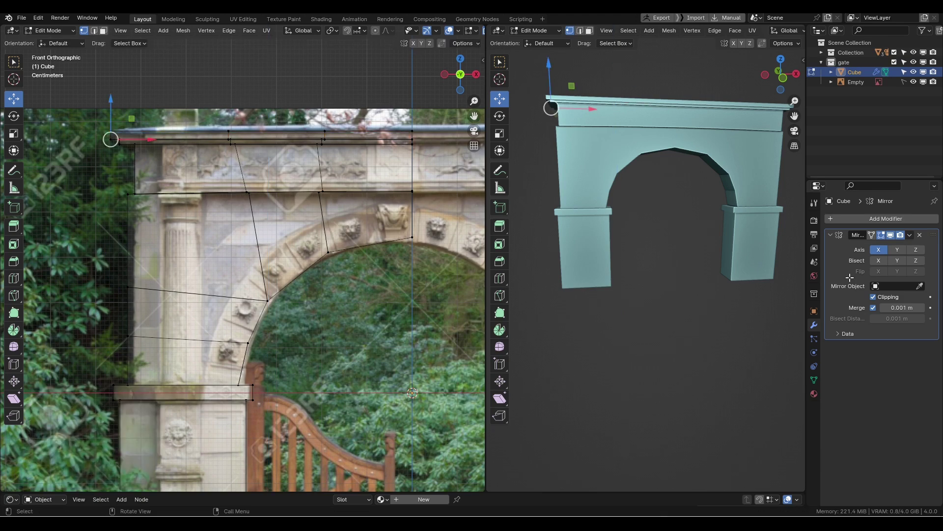
# Move the outer vertices of the wall between the frieze and pillar ledge inward about 0.013 m along X
pyautogui.moveTo(107, 361); pyautogui.dragTo(131, 187)
pyautogui.press('g')
pyautogui.press('x')
pyautogui.click(848, 308)
pyautogui.hotkey('ctrl', 'z')
pyautogui.press('g')
pyautogui.press('x')
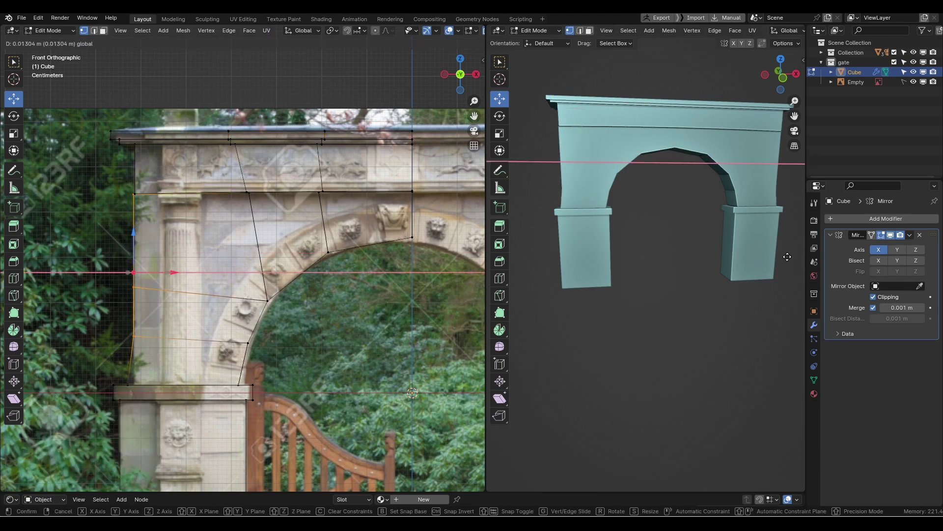
pyautogui.click(787, 256)
# Turn off X-ray and bevel the front and outer edge loops of the cornice
pyautogui.keyDown('shift'); pyautogui.moveTo(255, 344); pyautogui.dragTo(277, 265, button='middle'); pyautogui.keyUp('shift')
pyautogui.moveTo(140, 297); pyautogui.dragTo(157, 312)
pyautogui.moveTo(769, 221); pyautogui.dragTo(743, 249, button='middle')
pyautogui.hotkey('alt', 'z')
pyautogui.moveTo(486, 275); pyautogui.dragTo(539, 276)
pyautogui.moveTo(743, 248); pyautogui.dragTo(825, 314, button='middle')
pyautogui.press('2')
pyautogui.keyDown('alt'); pyautogui.click(715, 342); pyautogui.keyUp('alt')
pyautogui.keyDown('shift'); pyautogui.click(708, 344); pyautogui.keyUp('shift')
pyautogui.keyDown('alt'); pyautogui.keyDown('shift'); pyautogui.click(750, 333); pyautogui.keyUp('shift'); pyautogui.keyUp('alt')
pyautogui.moveTo(750, 332); pyautogui.dragTo(791, 320, button='middle')
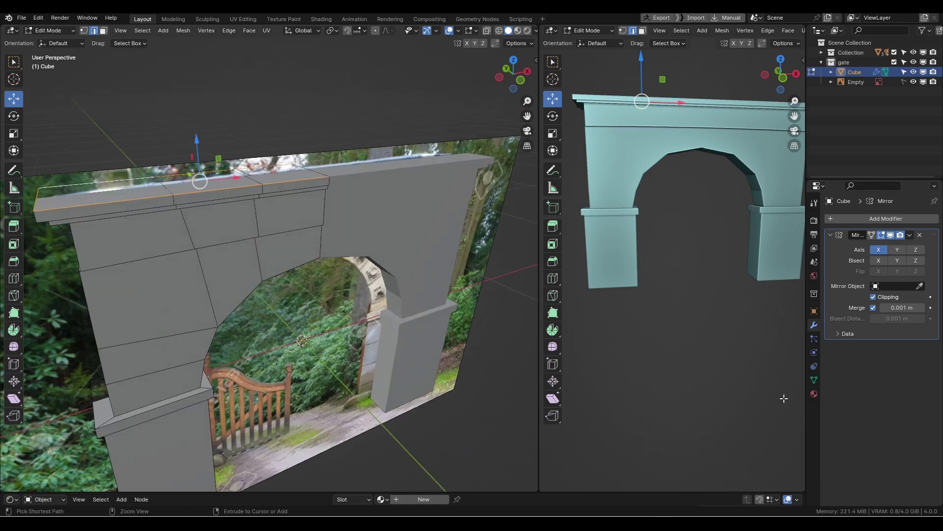
pyautogui.hotkey('ctrl', 'b')
pyautogui.click(787, 403)
# Select the edge loop along the frieze's lower line and bevel it into a narrow strip
pyautogui.click(643, 397)
pyautogui.moveTo(585, 310); pyautogui.dragTo(635, 217, button='middle')
pyautogui.click(635, 217)
pyautogui.press('KP_1')
pyautogui.press('`')
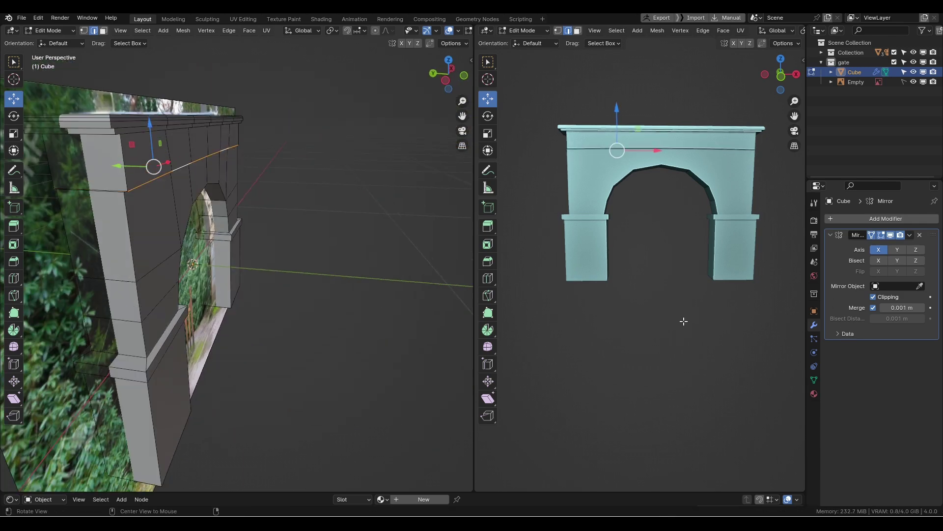
pyautogui.keyDown('alt'); pyautogui.moveTo(684, 321); pyautogui.dragTo(726, 327); pyautogui.keyUp('alt')
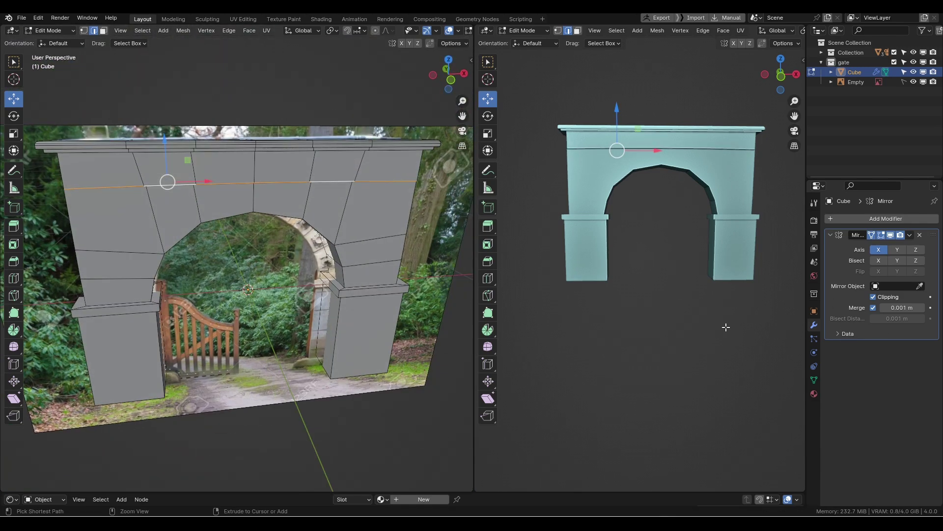
pyautogui.hotkey('ctrl', 'b')
pyautogui.click(726, 309)
# Scale the narrow bevelled strip below the frieze along Y
pyautogui.click(711, 289)
pyautogui.keyDown('alt'); pyautogui.moveTo(710, 289); pyautogui.dragTo(654, 290); pyautogui.keyUp('alt')
pyautogui.hotkey('ctrl', 'z')
pyautogui.keyDown('alt'); pyautogui.moveTo(794, 292); pyautogui.dragTo(720, 351); pyautogui.keyUp('alt')
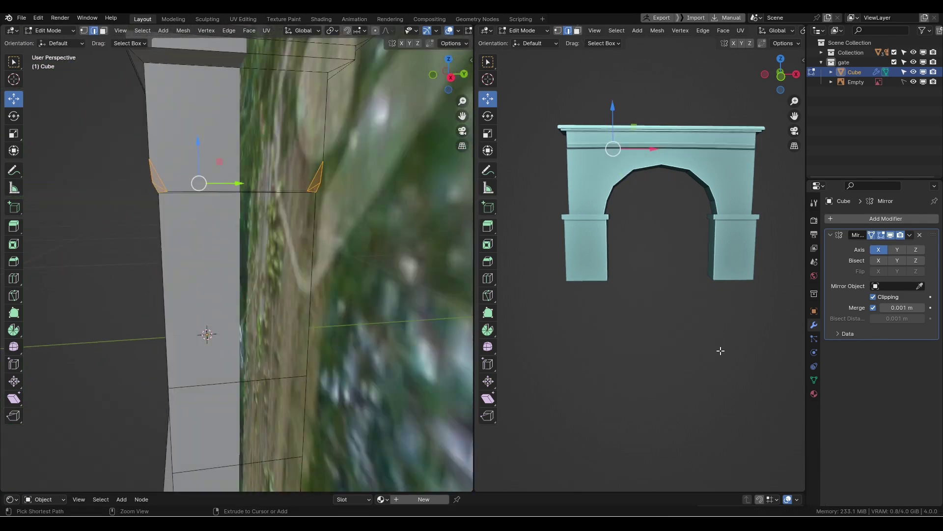
pyautogui.press('s')
pyautogui.press('y')
pyautogui.click(720, 352)
pyautogui.click(839, 318)
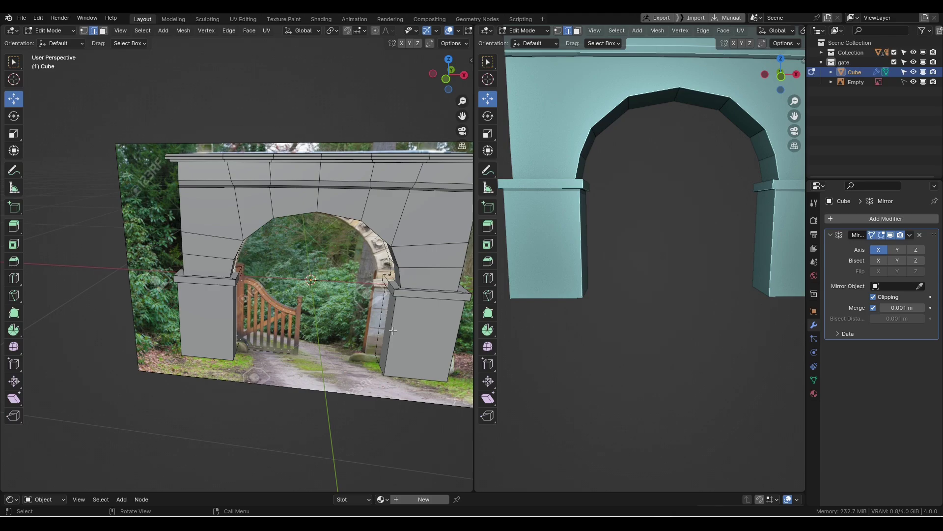
pyautogui.keyDown('alt'); pyautogui.moveTo(713, 295); pyautogui.dragTo(678, 272); pyautogui.keyUp('alt')
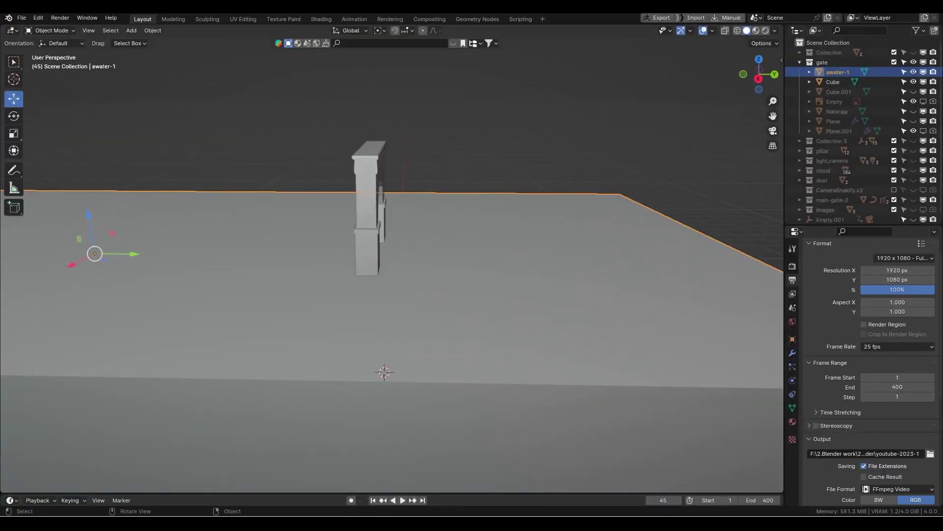
# Switch the viewport to material shading and examine the surface of the awater-1 water object
pyautogui.scroll(-5, 389, 232)
pyautogui.moveTo(319, 231)
pyautogui.mouseDown(button='middle')
pyautogui.moveTo(389, 232)
pyautogui.moveTo(357, 243)
pyautogui.mouseUp(button='middle')
pyautogui.press('z')
pyautogui.scroll(3, 423, 254)
pyautogui.moveTo(423, 254); pyautogui.dragTo(424, 276, button='middle')
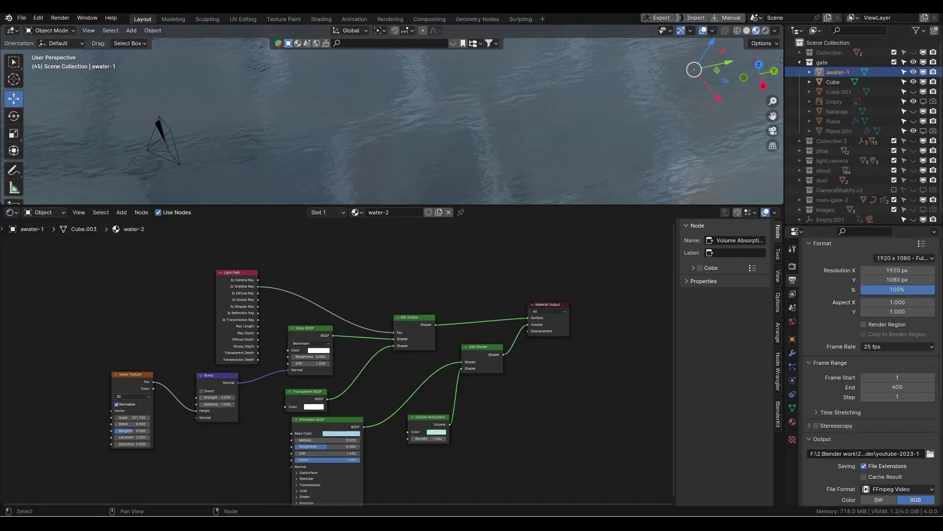
# Switch to the default scene and search the add-on preferences for "a." to check the A.N.T.Landscape add-on
pyautogui.hotkey('alt', 'Tab')
pyautogui.moveTo(320, 5); pyautogui.dragTo(319, 1)
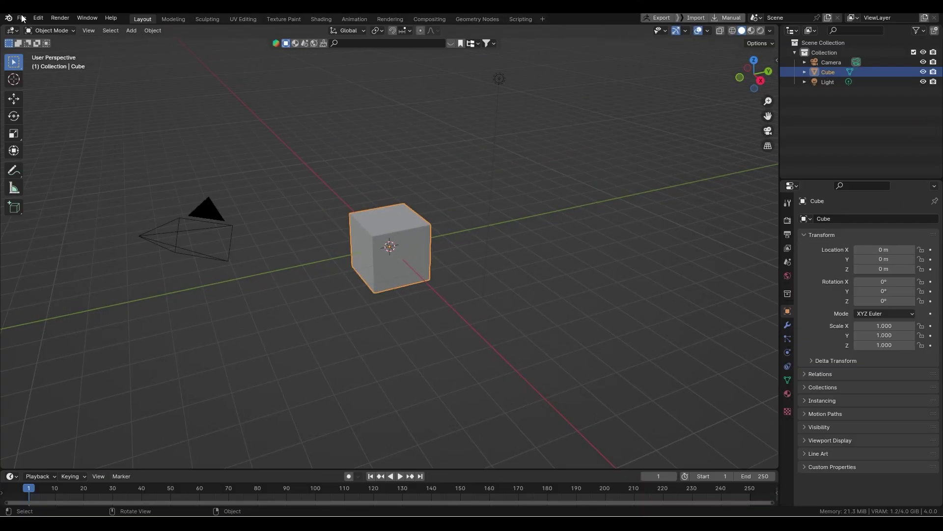
pyautogui.click(21, 18)
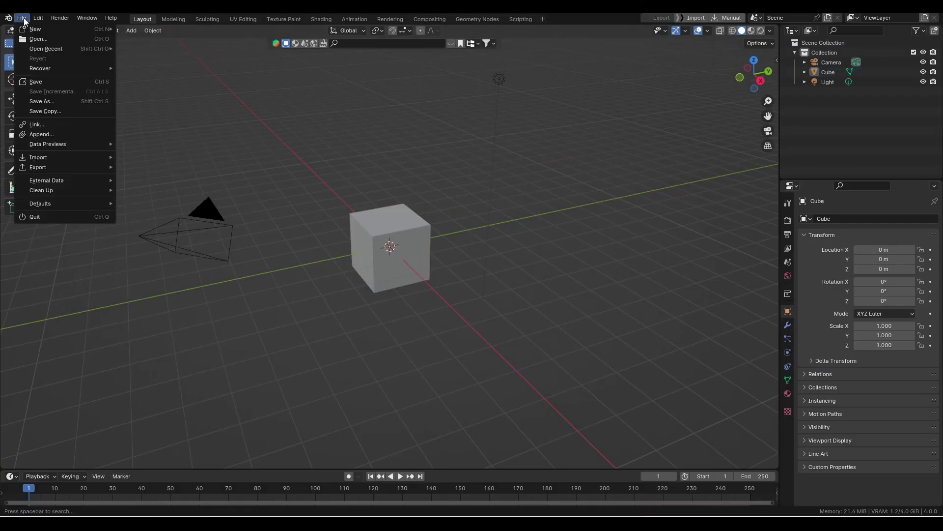
pyautogui.moveTo(39, 17)
pyautogui.click(49, 145)
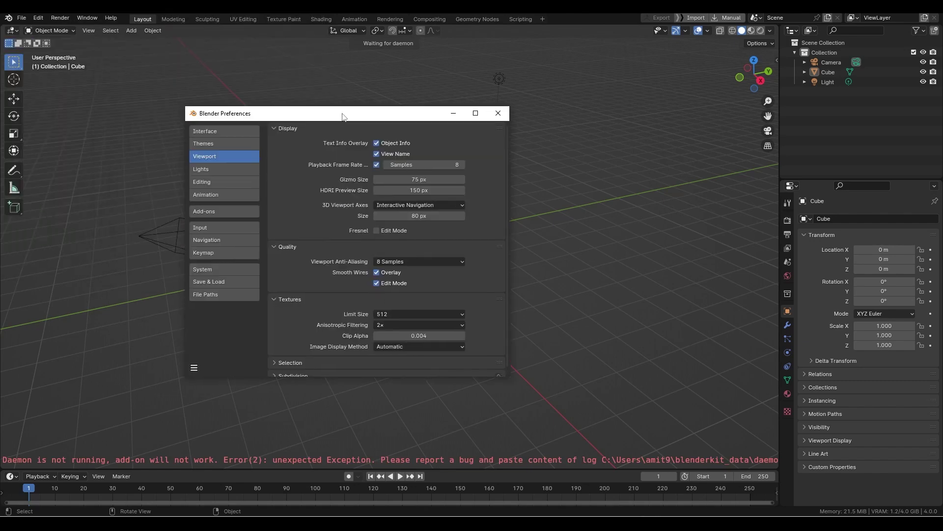
pyautogui.click(218, 211)
pyautogui.click(449, 141)
pyautogui.write('a.')
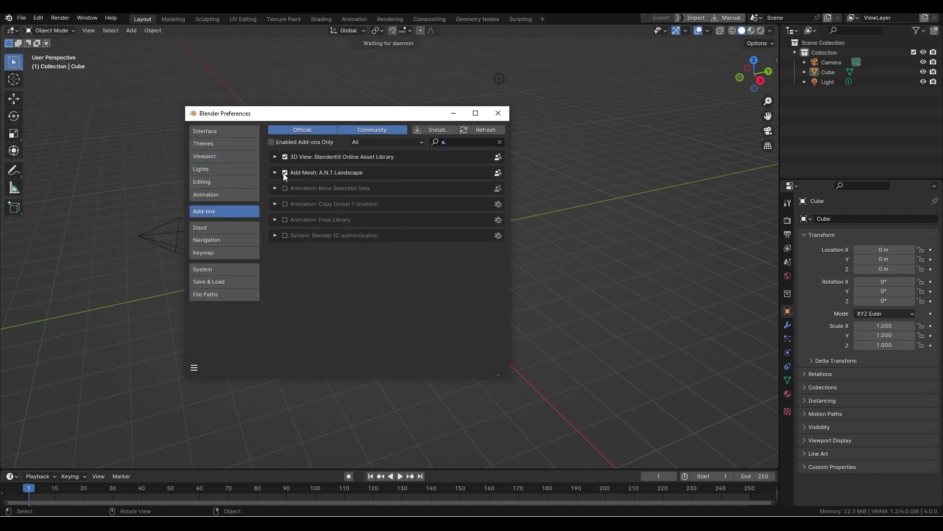
pyautogui.click(498, 118)
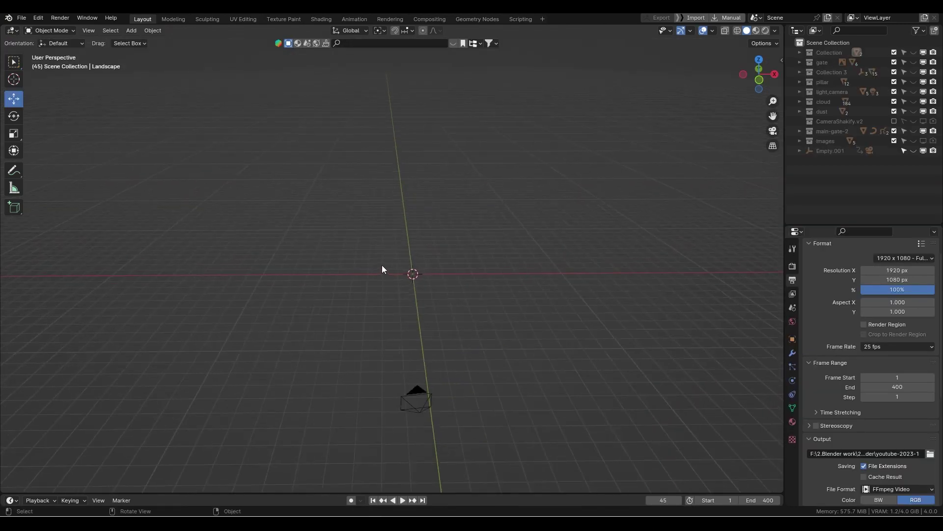
# Add an A.N.T. Landscape mesh to the temple scene
pyautogui.hotkey('shift', 'a')
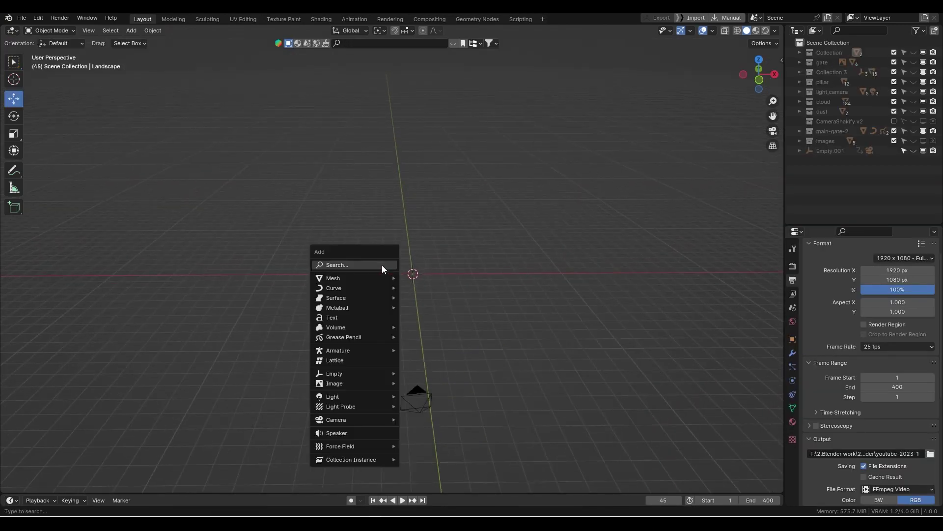
pyautogui.moveTo(367, 278)
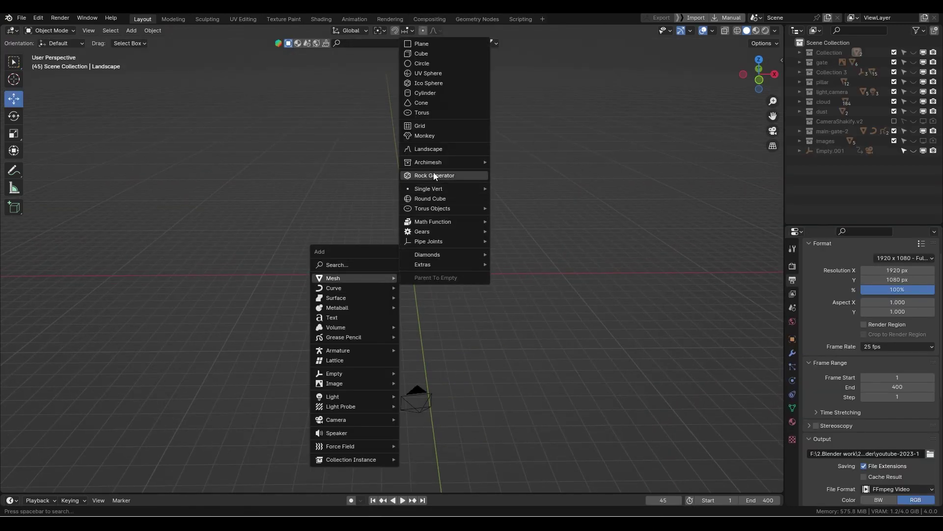
pyautogui.click(436, 149)
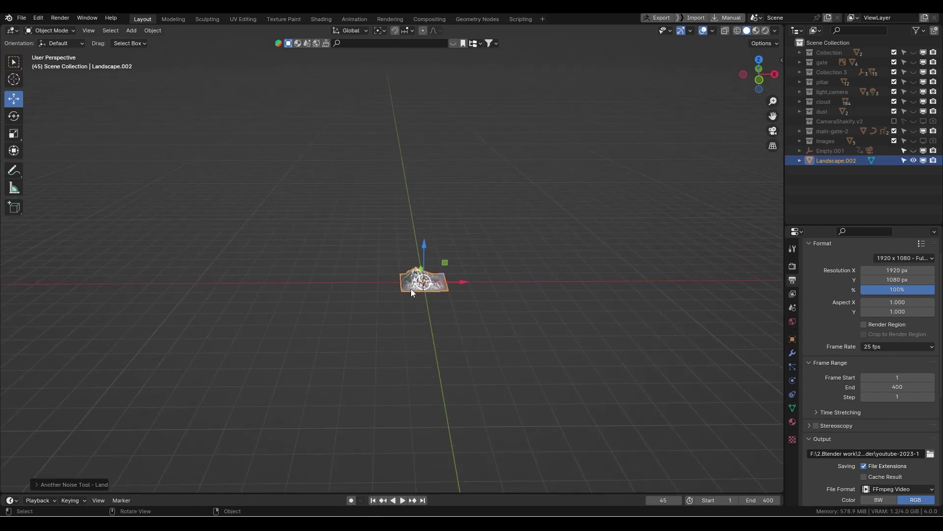
pyautogui.moveTo(385, 249); pyautogui.dragTo(488, 339)
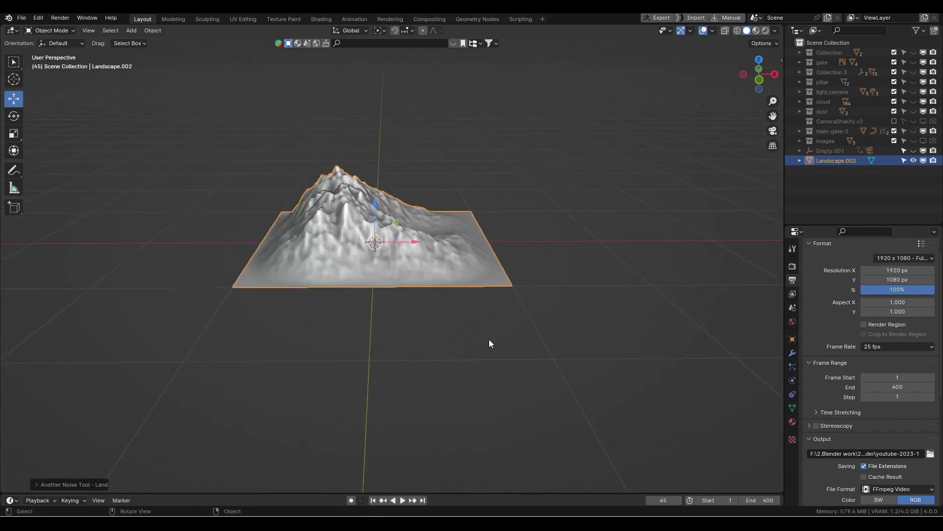
pyautogui.moveTo(359, 286); pyautogui.dragTo(265, 275, button='middle')
pyautogui.keyDown('shift'); pyautogui.moveTo(276, 217); pyautogui.dragTo(333, 294, button='middle'); pyautogui.keyUp('shift')
# Apply an operator preset with Marble noise and random seed 5 to shape the landscape as a canyon
pyautogui.click(53, 484)
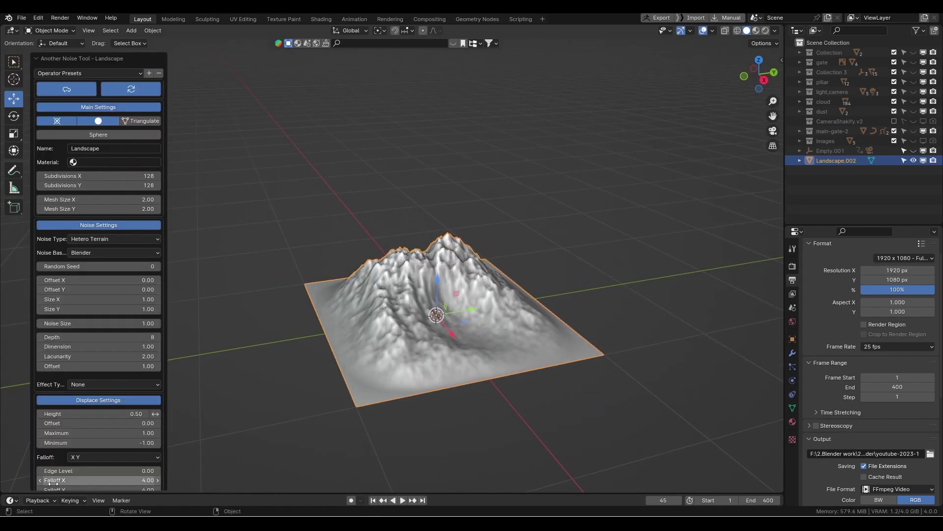
pyautogui.click(56, 78)
pyautogui.click(67, 223)
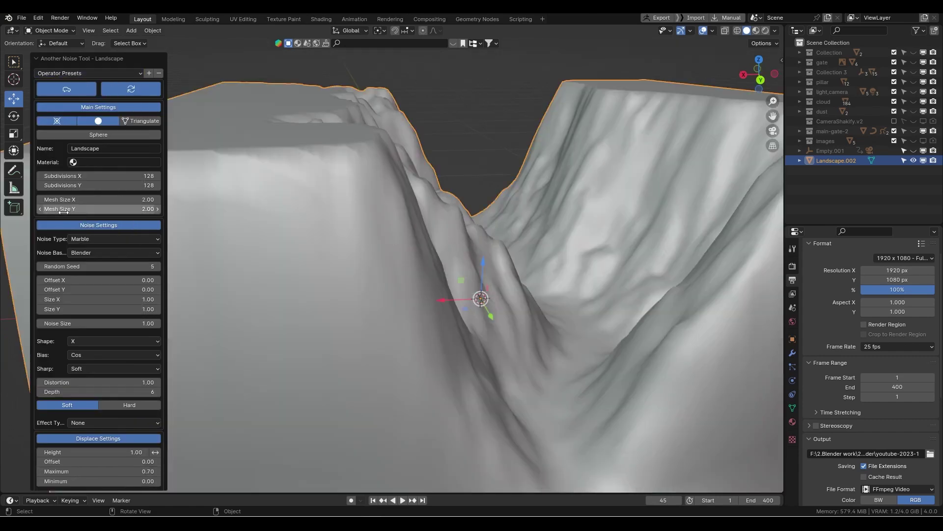
pyautogui.scroll(-5, 367, 234)
pyautogui.moveTo(367, 235); pyautogui.dragTo(395, 276, button='middle')
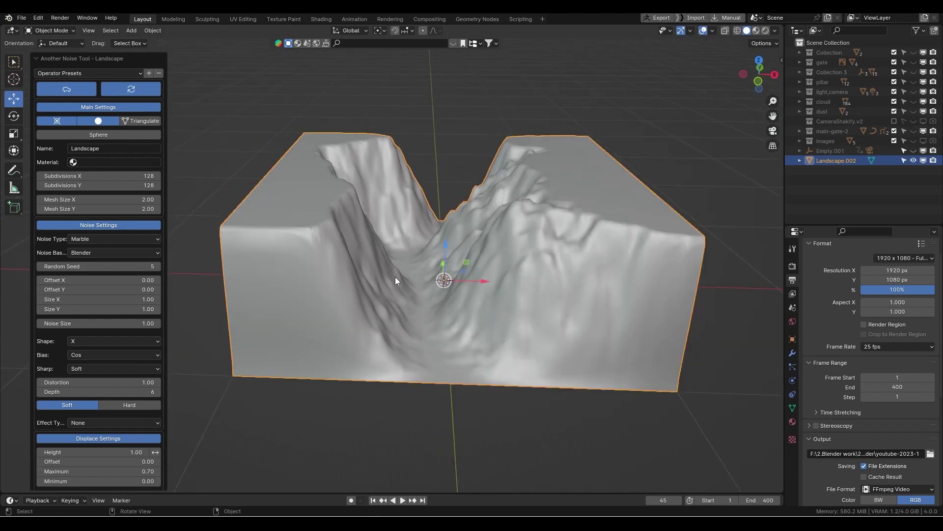
# Set the landscape noise to Offset X 0.03, Offset Y 1.53 and Size X 0.70
pyautogui.moveTo(98, 279); pyautogui.dragTo(157, 289)
pyautogui.moveTo(99, 300); pyautogui.dragTo(78, 299)
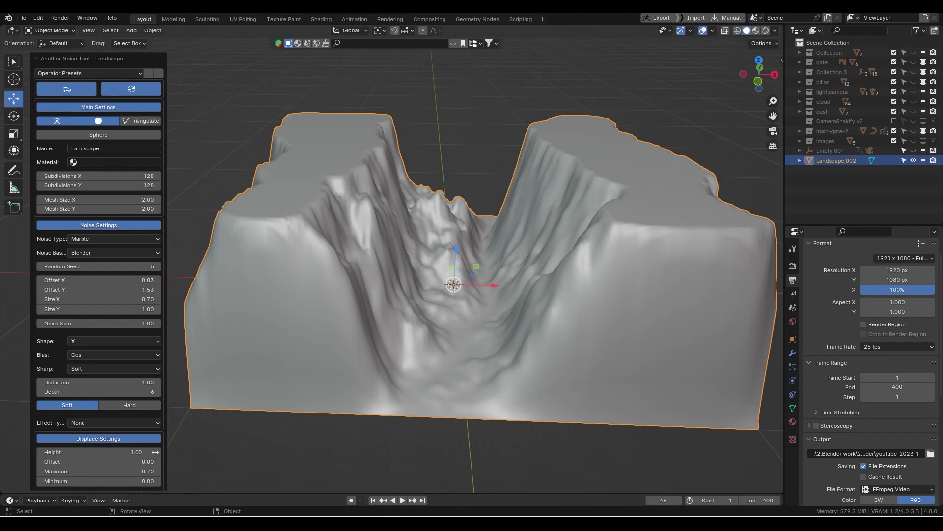
pyautogui.moveTo(211, 285); pyautogui.dragTo(251, 280, button='middle')
# Try a Size Y of 2.41 for the landscape noise
pyautogui.moveTo(96, 308); pyautogui.dragTo(162, 309)
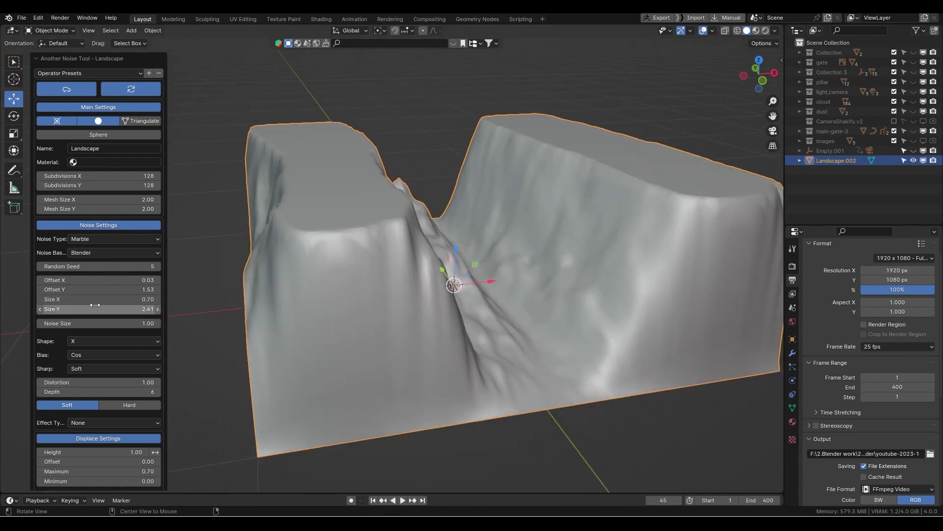
pyautogui.scroll(-3, 221, 309)
pyautogui.moveTo(221, 309); pyautogui.dragTo(177, 332, button='middle')
pyautogui.press('Return')
# Try Size X values of 2, 1.5 and 1 for the landscape noise
pyautogui.click(104, 301)
pyautogui.write('2')
pyautogui.press('Return')
pyautogui.click(104, 301)
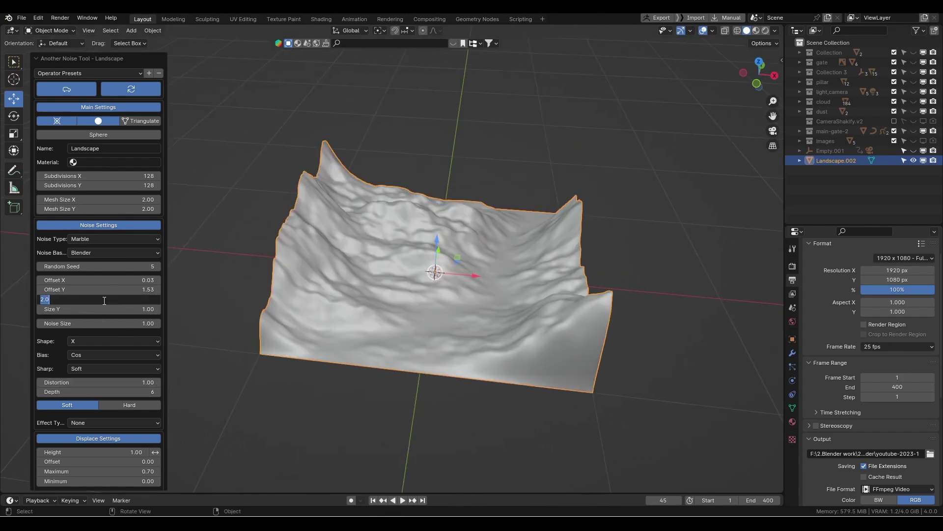
pyautogui.write('1.5')
pyautogui.press('Return')
pyautogui.click(104, 301)
pyautogui.write('1')
pyautogui.press('Return')
# Set the landscape noise's Size X to 1.2 and inspect the resulting canyon
pyautogui.click(108, 300)
pyautogui.write('1.')
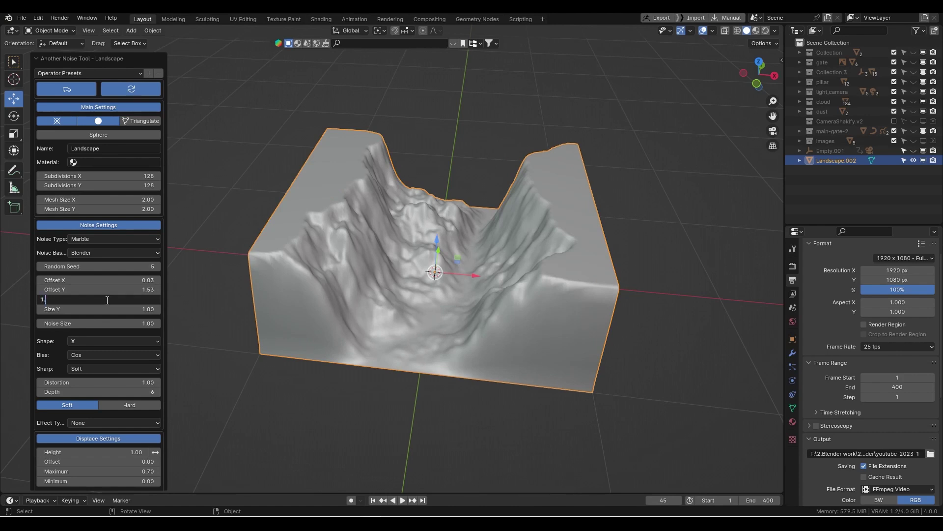
pyautogui.write('2')
pyautogui.press('Return')
pyautogui.moveTo(472, 295); pyautogui.dragTo(511, 295, button='middle')
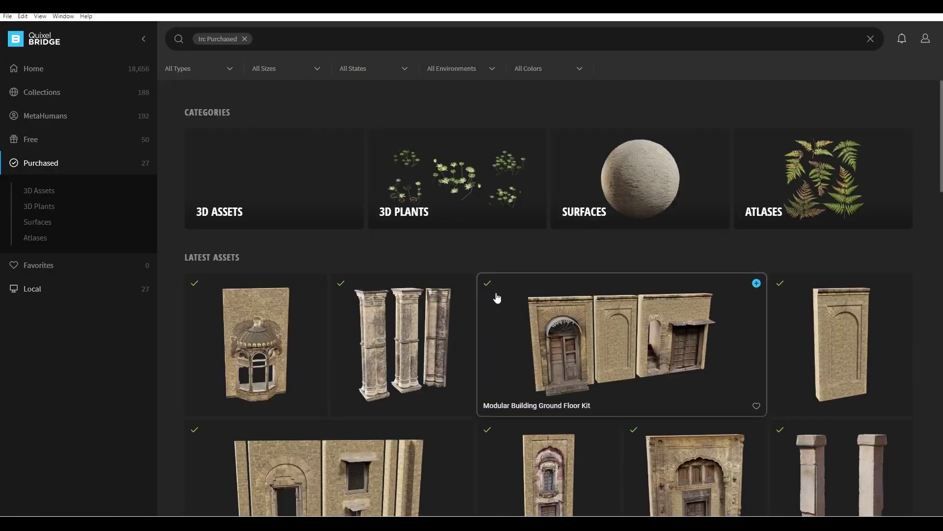
# Browse the purchased assets in Quixel Bridge and view the details of the Roman Marble Ornate Plinth
pyautogui.scroll(-10, 472, 290)
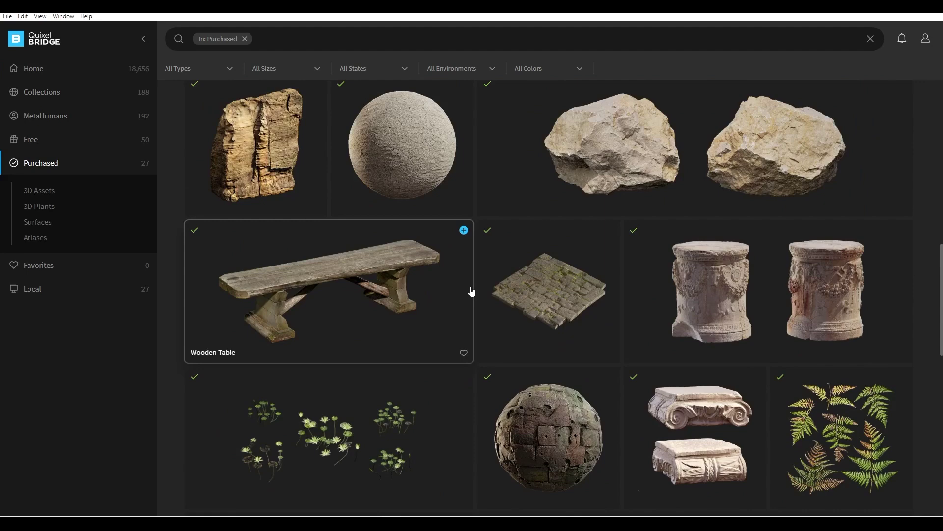
pyautogui.click(754, 257)
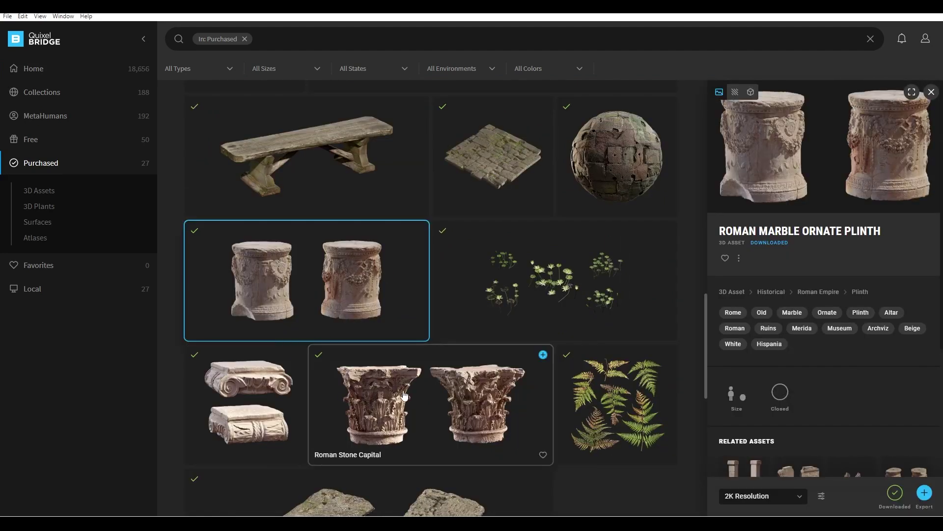
pyautogui.scroll(-5, 404, 395)
pyautogui.scroll(8, 406, 234)
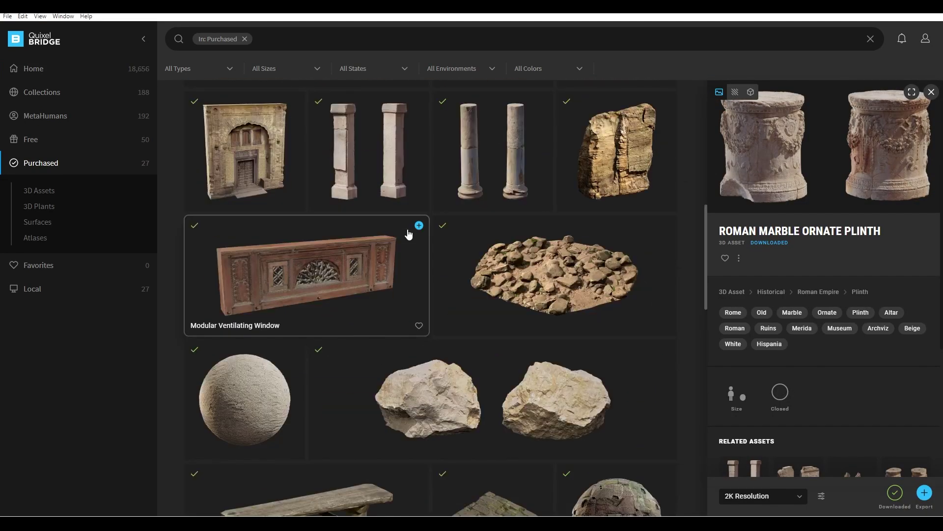
pyautogui.scroll(4, 396, 353)
pyautogui.click(395, 353)
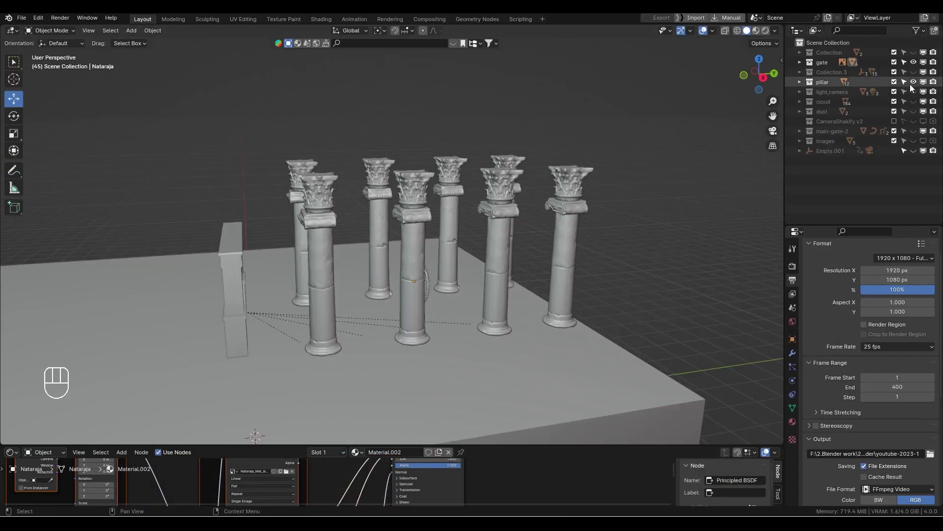
# In Blender, hide the pillar collection and show Collection 3
pyautogui.click(913, 83)
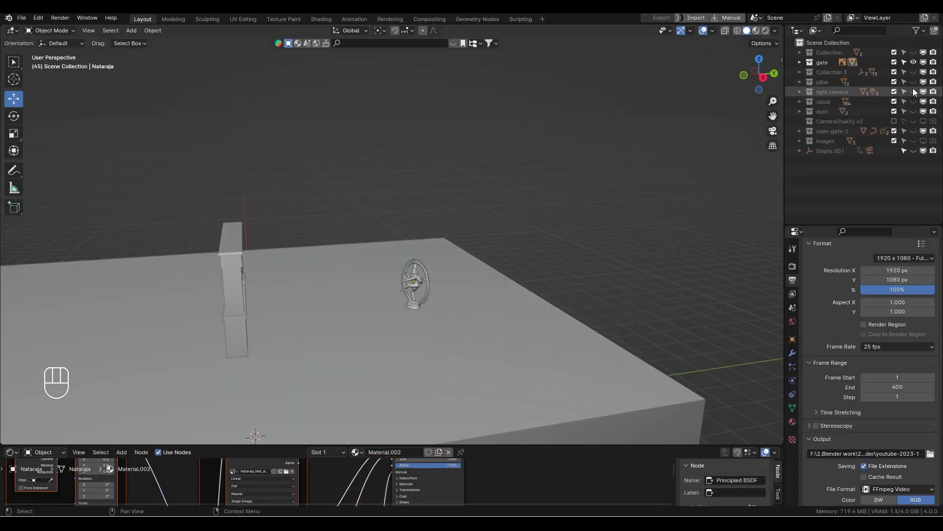
pyautogui.click(913, 81)
pyautogui.click(912, 82)
pyautogui.click(914, 72)
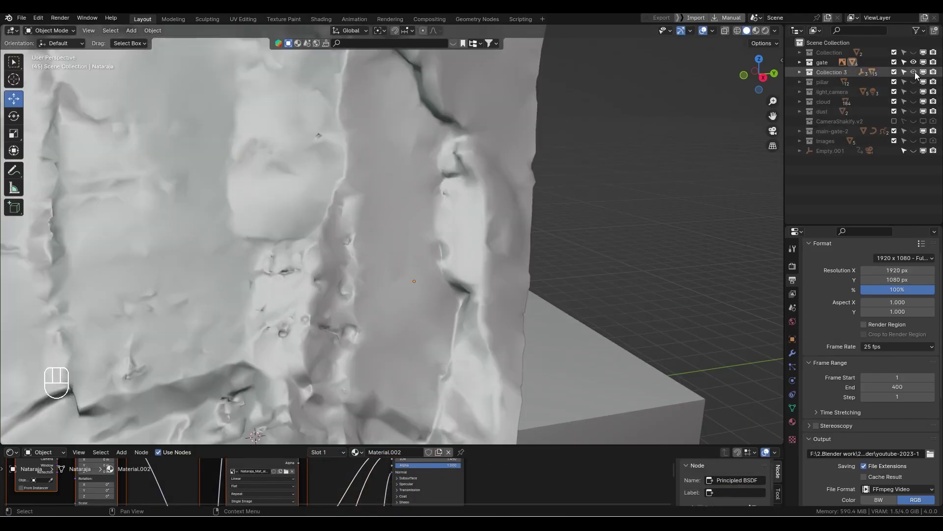
# Select the smaller Roman column pair beside the archway opening
pyautogui.keyDown('alt'); pyautogui.moveTo(373, 211); pyautogui.dragTo(294, 217, button='middle'); pyautogui.keyUp('alt')
pyautogui.scroll(9, 321, 305)
pyautogui.keyDown('alt'); pyautogui.keyDown('shift'); pyautogui.moveTo(320, 305); pyautogui.dragTo(296, 254, button='middle'); pyautogui.keyUp('shift'); pyautogui.keyUp('alt')
pyautogui.click(263, 230)
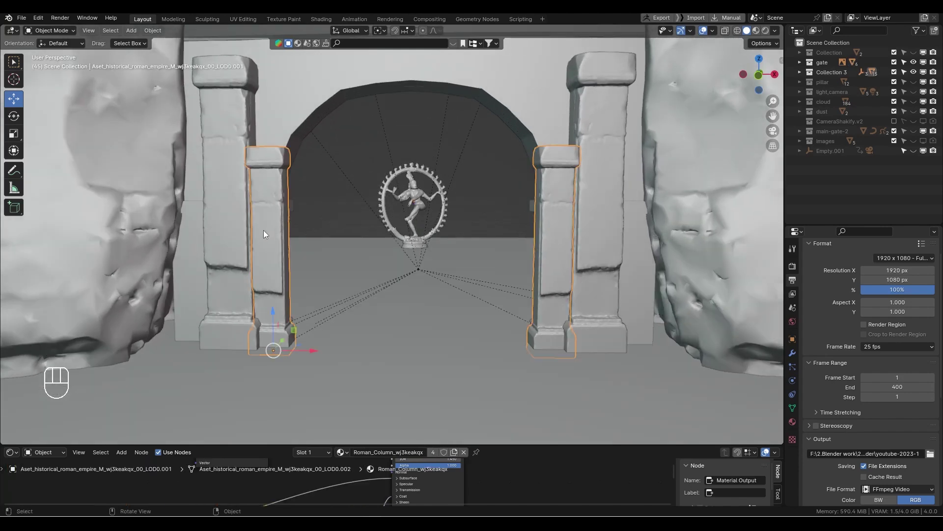
# Select the larger outer Roman column pair and examine the Roman Column asset's details in Quixel Bridge
pyautogui.click(231, 236)
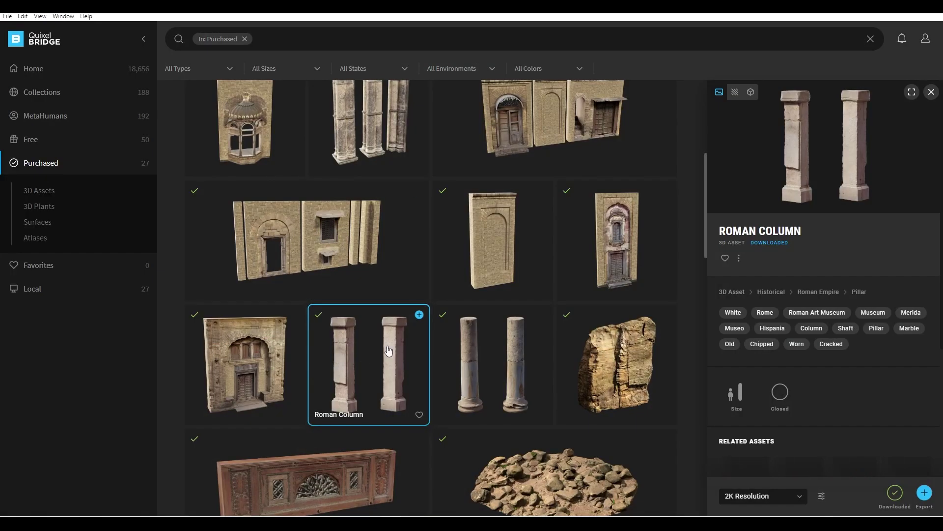
pyautogui.moveTo(942, 338); pyautogui.dragTo(937, 419)
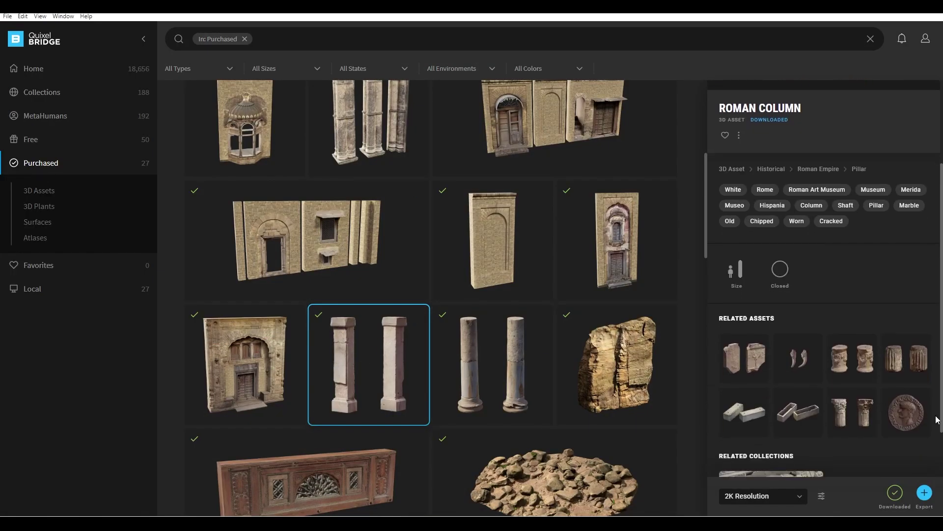
pyautogui.scroll(-5, 390, 326)
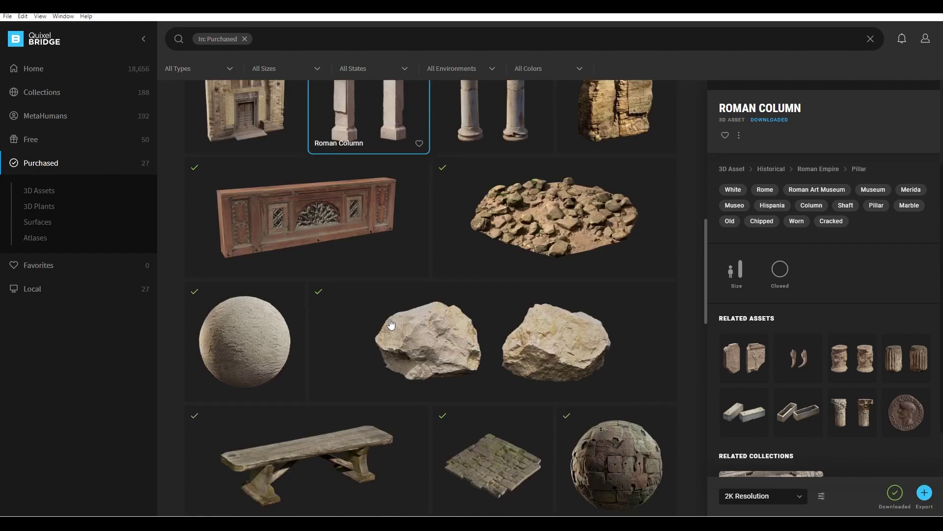
# Browse the purchased assets and view the Beach Cliff asset's details and enlarged preview
pyautogui.scroll(9, 385, 322)
pyautogui.scroll(-6, 377, 289)
pyautogui.click(589, 252)
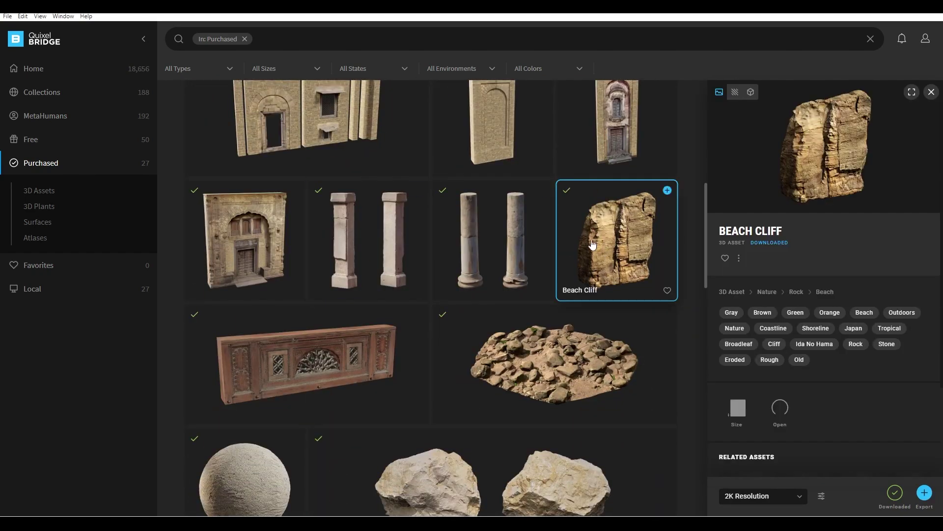
pyautogui.click(912, 92)
pyautogui.press('Escape')
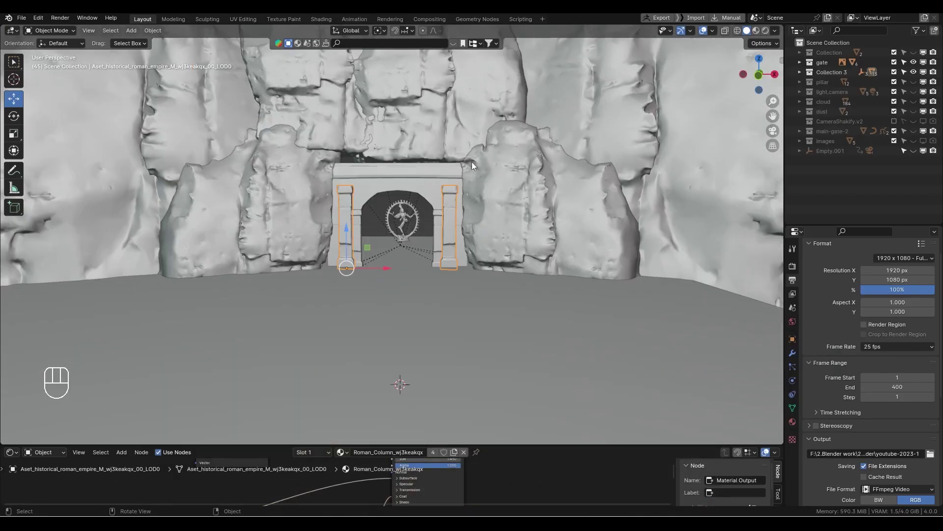
# In Blender, display the canyon scene in Material Preview shading and hide the gate collection
pyautogui.scroll(-5, 462, 162)
pyautogui.click(756, 30)
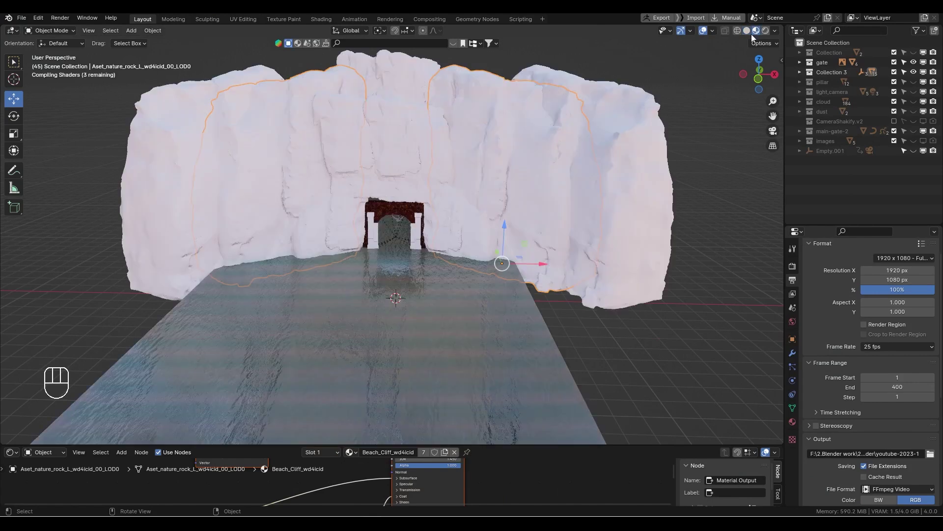
pyautogui.click(913, 63)
pyautogui.moveTo(399, 147)
pyautogui.keyDown('alt'); pyautogui.mouseDown()
pyautogui.moveTo(346, 152)
pyautogui.moveTo(400, 142)
pyautogui.mouseUp(); pyautogui.keyUp('alt')
# Examine the textured Beach Cliff rocks around and above the gateway, then hide Collection 3
pyautogui.click(408, 129)
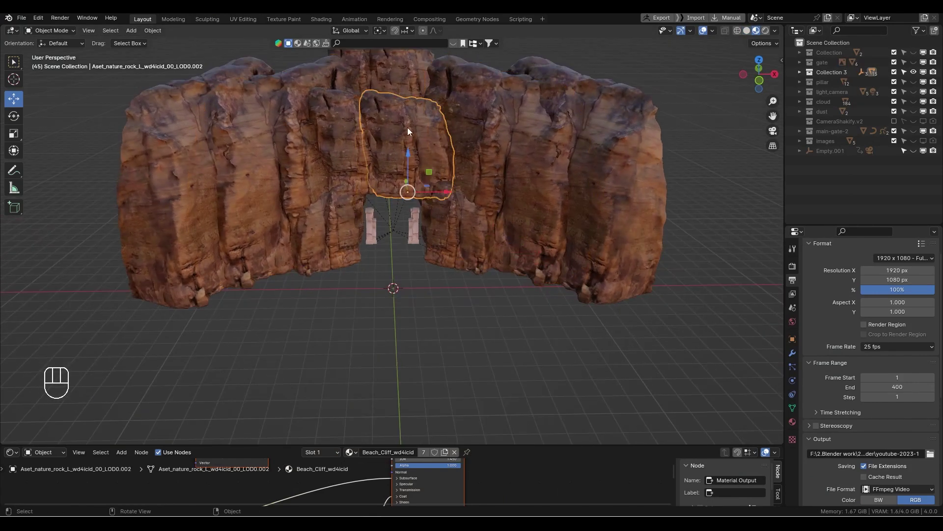
pyautogui.click(609, 164)
pyautogui.keyDown('alt'); pyautogui.moveTo(305, 142); pyautogui.dragTo(287, 243); pyautogui.keyUp('alt')
pyautogui.click(390, 184)
pyautogui.scroll(2, 388, 189)
pyautogui.click(347, 240)
pyautogui.scroll(-1, 348, 242)
pyautogui.click(376, 263)
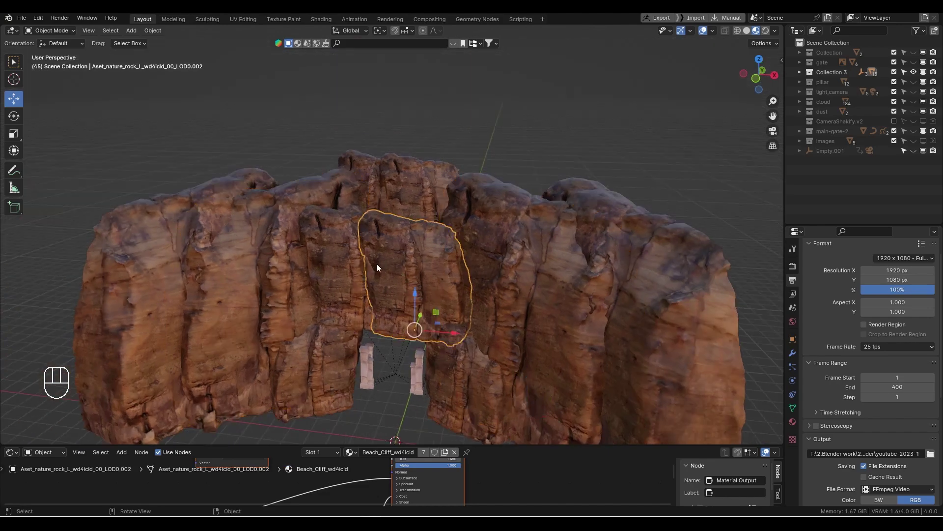
pyautogui.moveTo(377, 267); pyautogui.dragTo(339, 263, button='middle')
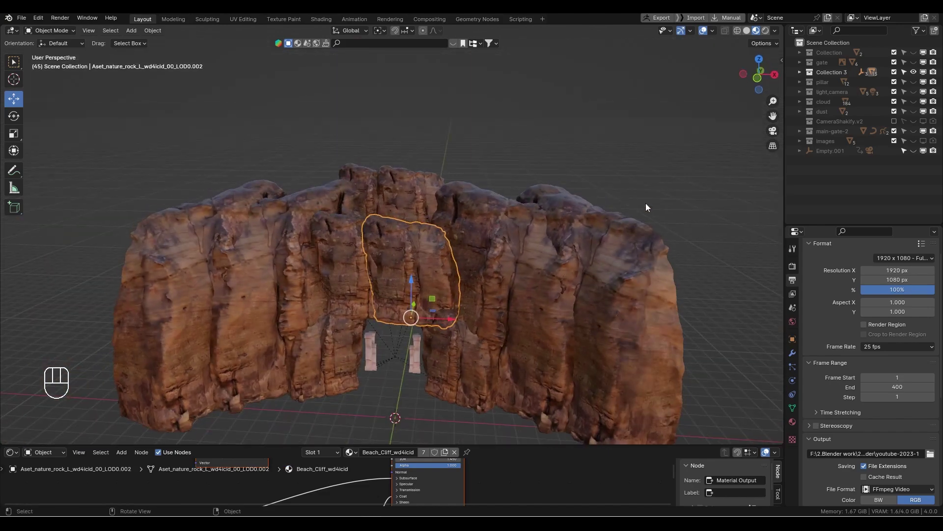
pyautogui.click(913, 71)
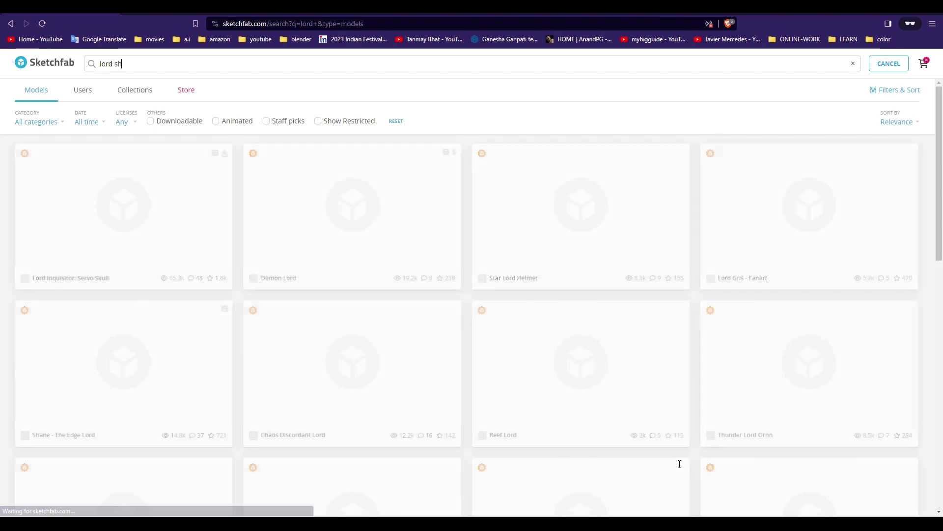
# Search Sketchfab's models for "lord shiva" and open the Shiva Nataraja statue model
pyautogui.write('shiva')
pyautogui.scroll(-8, 562, 305)
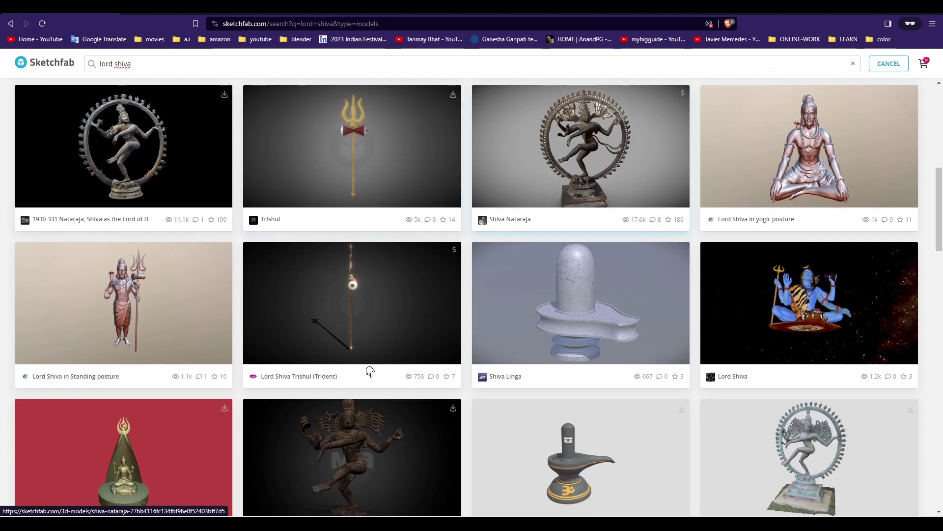
pyautogui.scroll(-4, 370, 371)
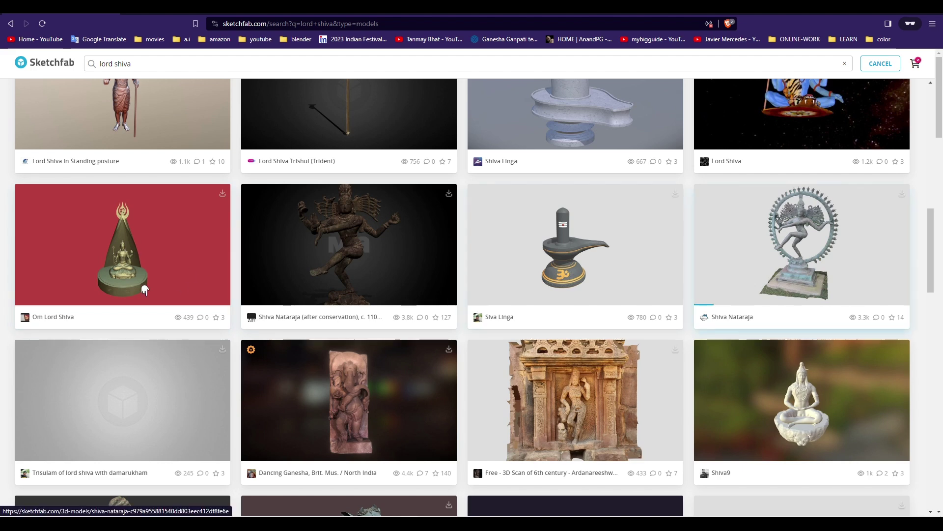
pyautogui.click(786, 267)
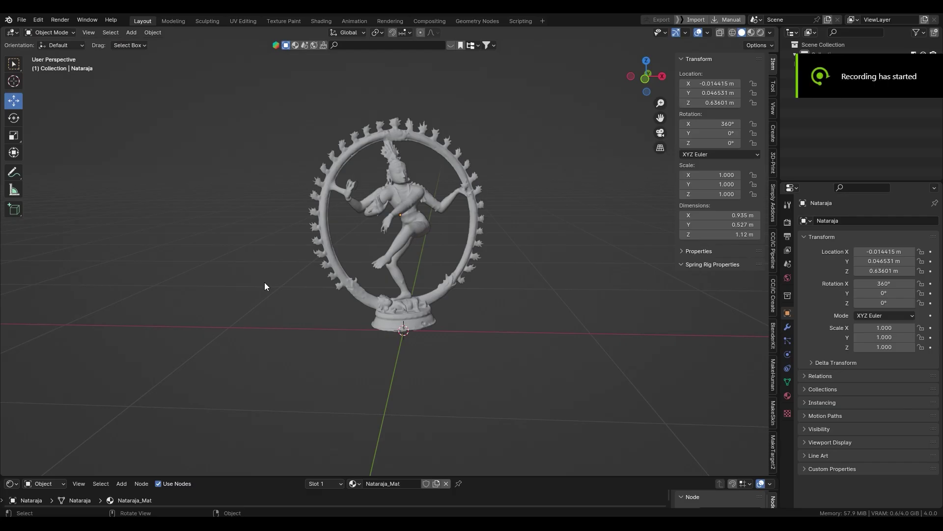
# In Blender, enlarge the node editor and connect the Nataraja texture maps to the Principled BSDF with Node Wrangler's texture setup
pyautogui.moveTo(264, 282)
pyautogui.mouseDown(button='middle')
pyautogui.moveTo(309, 308)
pyautogui.moveTo(284, 255)
pyautogui.moveTo(218, 436)
pyautogui.mouseUp(button='middle')
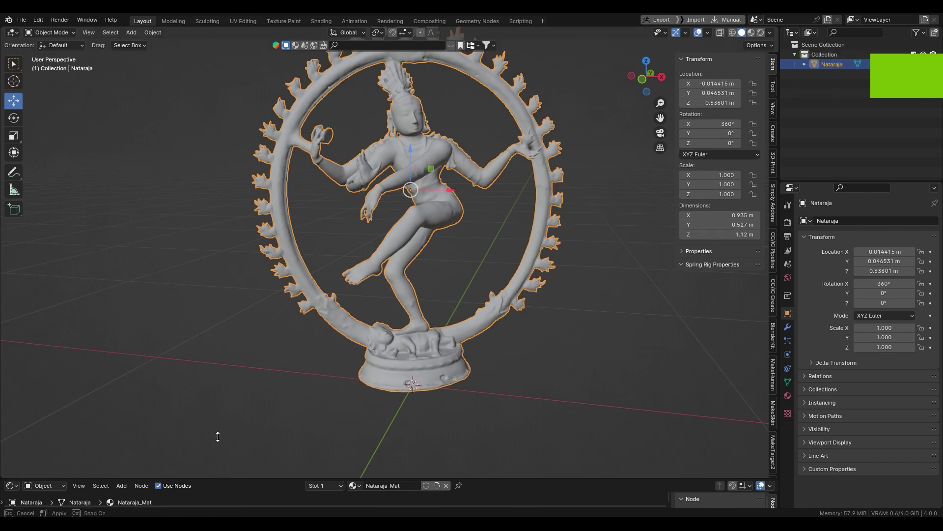
pyautogui.moveTo(218, 436); pyautogui.dragTo(223, 305)
pyautogui.scroll(-5, 295, 236)
pyautogui.click(382, 356)
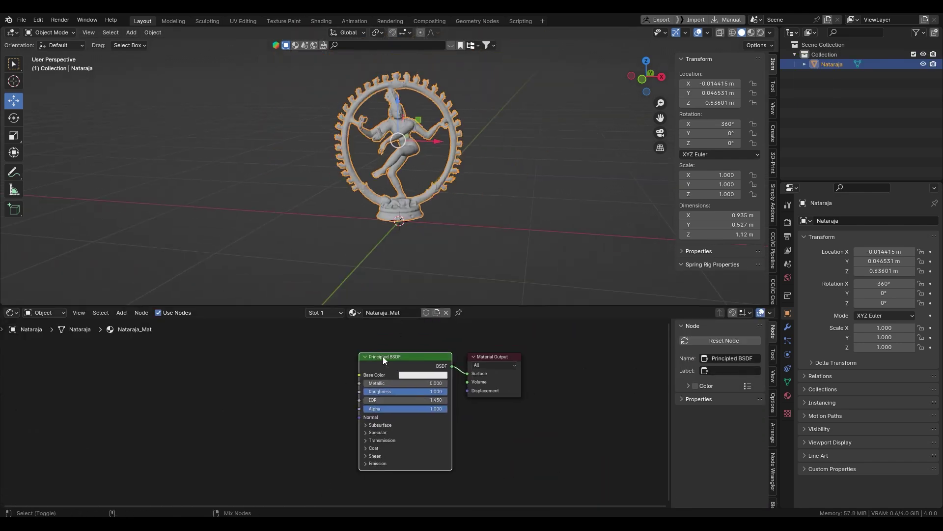
pyautogui.hotkey('ctrl', 'shift', 't')
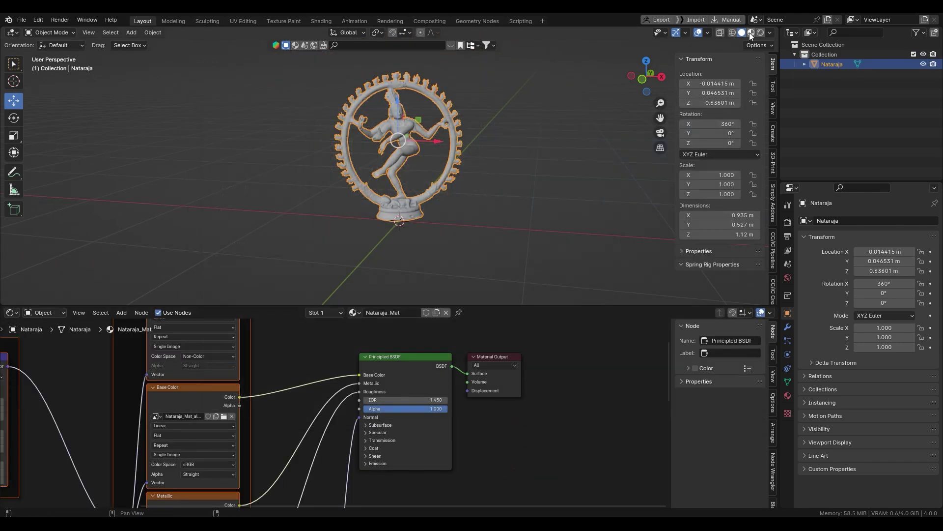
# Show the Nataraja statue in Material Preview, shrink the node editor and inspect the textured statue
pyautogui.press('z')
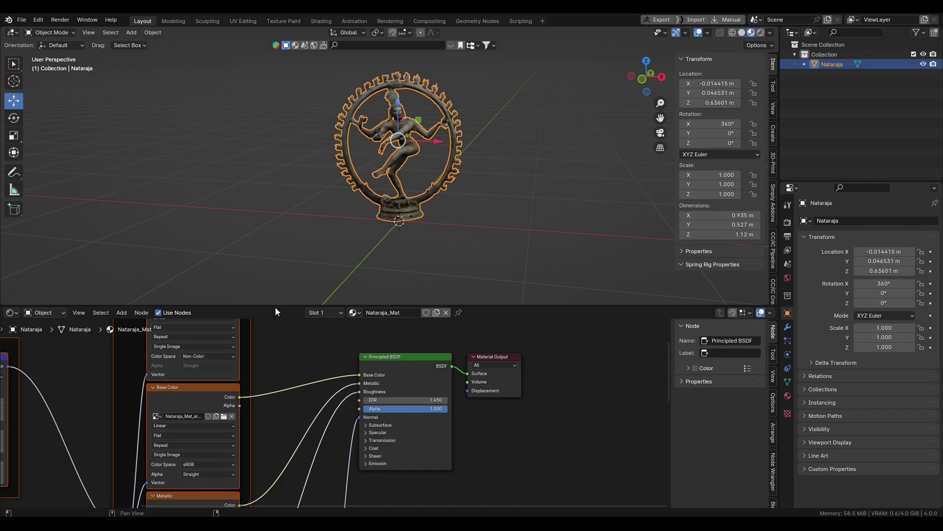
pyautogui.click(285, 287)
pyautogui.moveTo(284, 306); pyautogui.dragTo(290, 430)
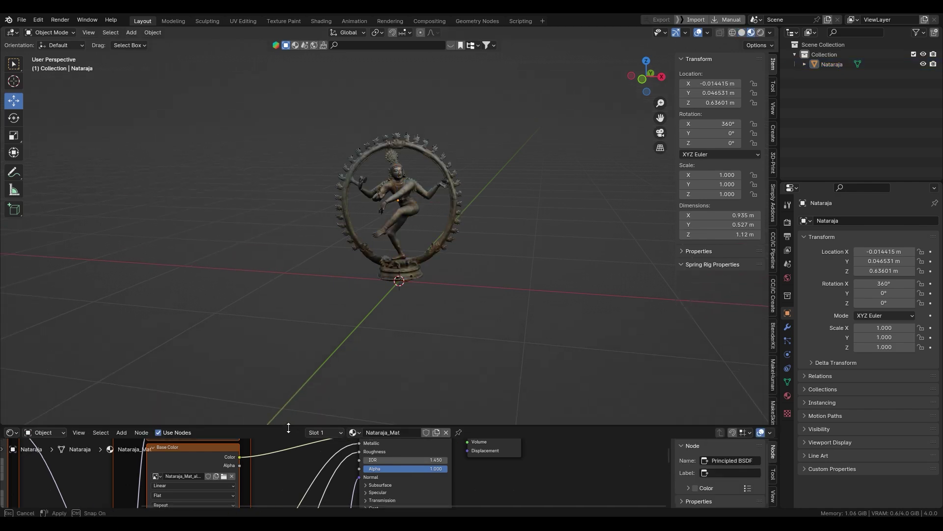
pyautogui.scroll(4, 378, 307)
pyautogui.moveTo(378, 307); pyautogui.dragTo(263, 272, button='middle')
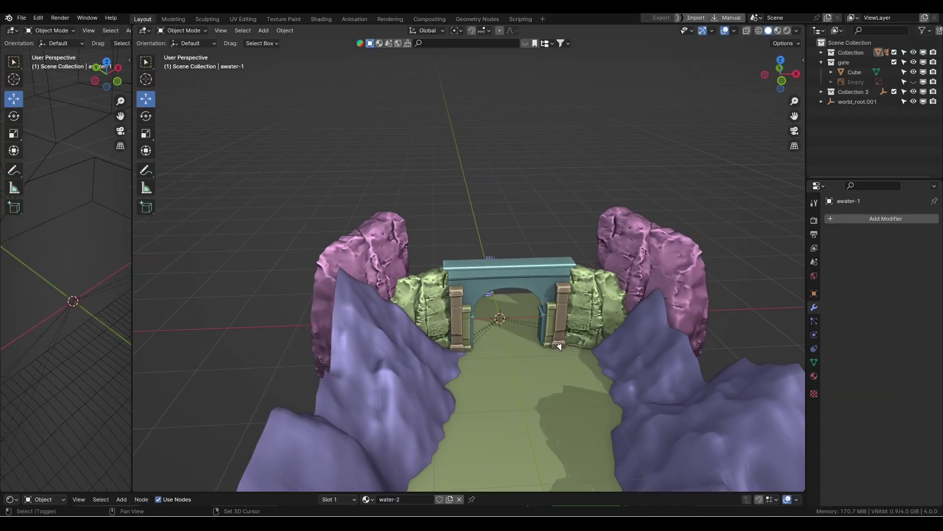
# Add a plane, raise it about 1.31 m above the archway and move it back about 0.84 m along Y
pyautogui.hotkey('shift', 'a')
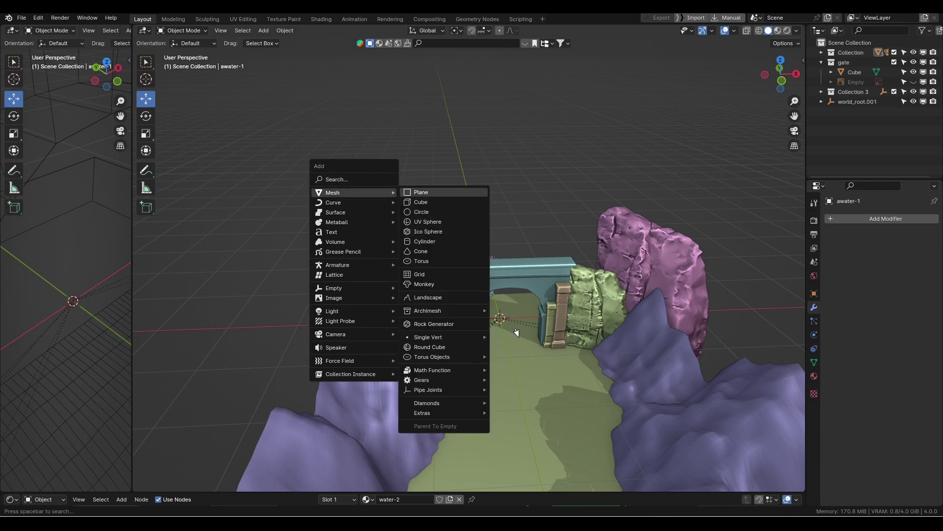
pyautogui.press('Return')
pyautogui.press('g')
pyautogui.press('z')
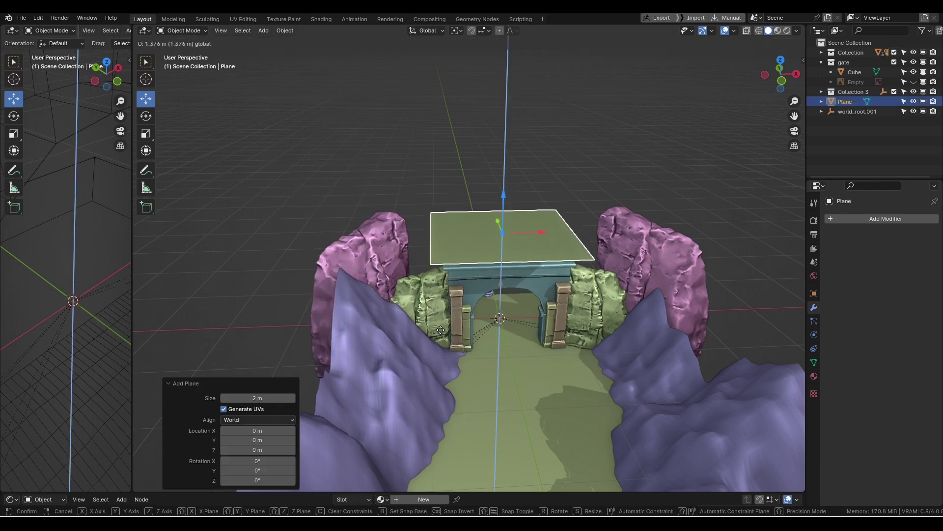
pyautogui.click(440, 333)
pyautogui.moveTo(514, 305); pyautogui.dragTo(565, 310, button='middle')
pyautogui.scroll(3, 497, 284)
pyautogui.press('g')
pyautogui.press('y')
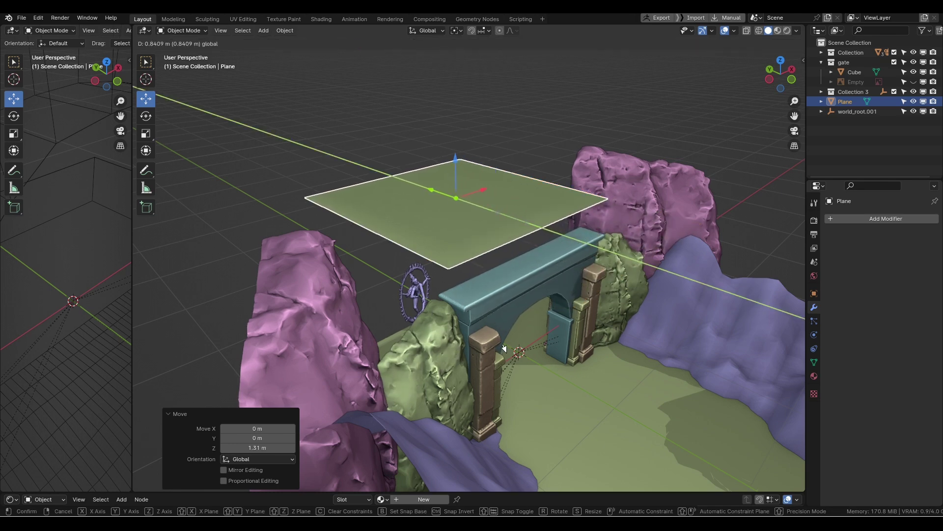
# Edit the plane and extrude its front edge straight down to form a wall above the archway
pyautogui.press('Tab')
pyautogui.moveTo(428, 284); pyautogui.dragTo(466, 301, button='middle')
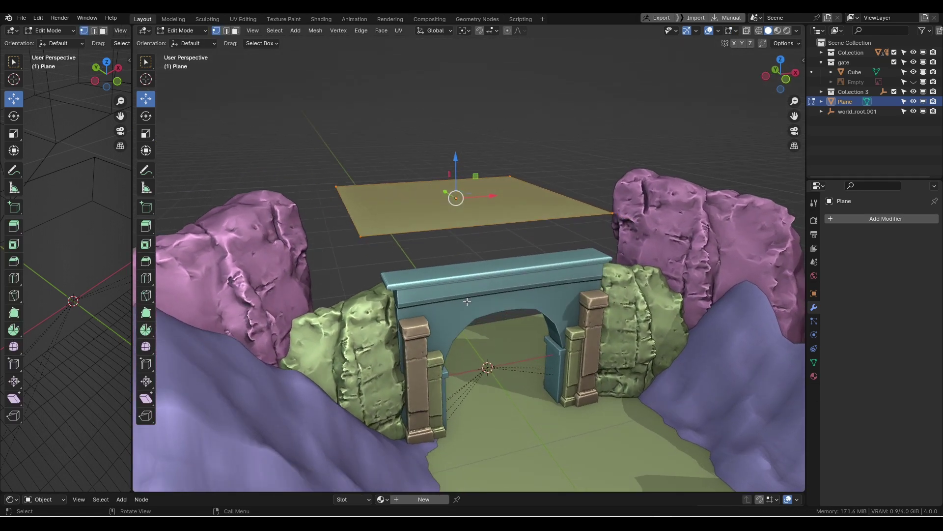
pyautogui.click(456, 270)
pyautogui.hotkey('ctrl', 'z')
pyautogui.click(444, 235)
pyautogui.press('e')
pyautogui.press('z')
pyautogui.click(445, 275)
# Widen the shell above the archway by moving both of its side edges outward along X
pyautogui.moveTo(445, 290); pyautogui.dragTo(418, 283, button='middle')
pyautogui.click(365, 240)
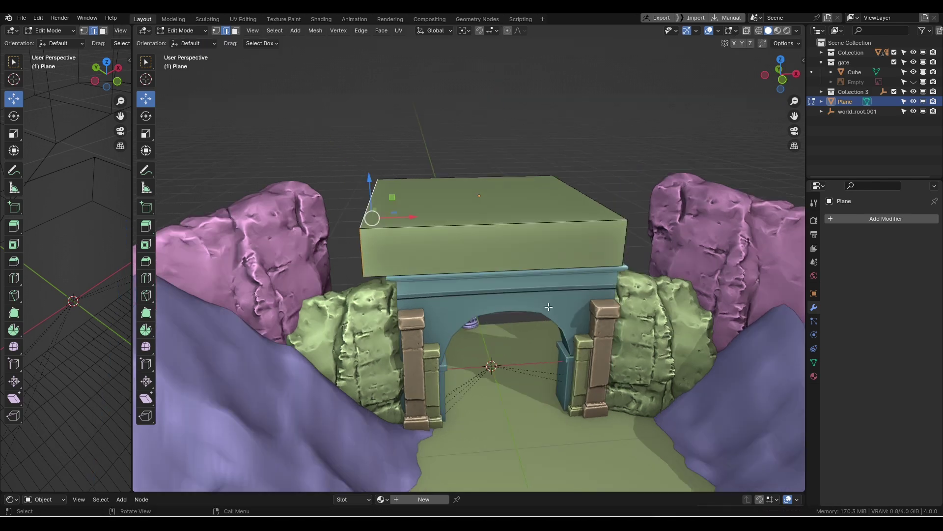
pyautogui.moveTo(405, 216); pyautogui.dragTo(353, 216)
pyautogui.click(647, 241)
pyautogui.moveTo(624, 210); pyautogui.dragTo(646, 211)
# Lower the whole shell about 0.05 m and shift its front along Y over the archway
pyautogui.moveTo(339, 290); pyautogui.dragTo(344, 253, button='middle')
pyautogui.press('a')
pyautogui.moveTo(470, 186); pyautogui.dragTo(470, 181)
pyautogui.moveTo(363, 236); pyautogui.dragTo(491, 270, button='middle')
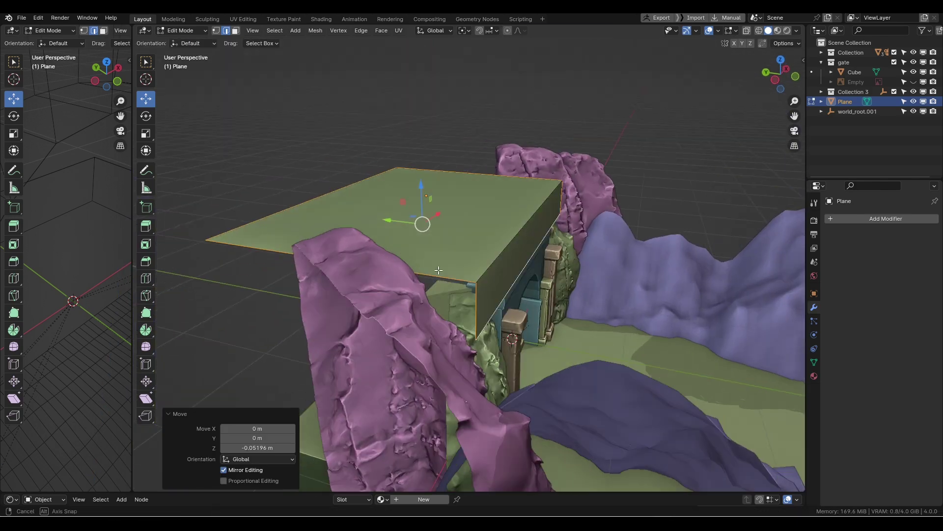
pyautogui.click(491, 260)
pyautogui.moveTo(486, 210); pyautogui.dragTo(531, 220)
# Add a loop cut to the shell and reposition its edges to shape the sloping roof
pyautogui.hotkey('ctrl', 'r')
pyautogui.hotkey('ctrl', 'shift', 'z')
pyautogui.moveTo(448, 278); pyautogui.dragTo(491, 302, button='middle')
pyautogui.click(393, 264)
pyautogui.moveTo(517, 225); pyautogui.dragTo(517, 266)
pyautogui.keyDown('alt'); pyautogui.click(348, 246); pyautogui.keyUp('alt')
pyautogui.moveTo(402, 243); pyautogui.dragTo(389, 242)
pyautogui.click(457, 293)
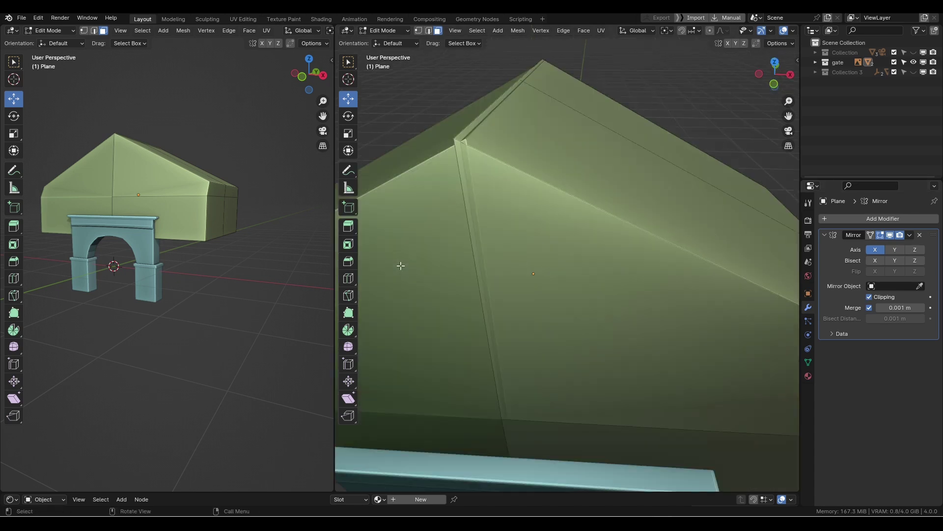
# Pull the side wall's lower edge down and shift the roof's slanted edge loop about 0.055 m toward negative Y
pyautogui.click(455, 139)
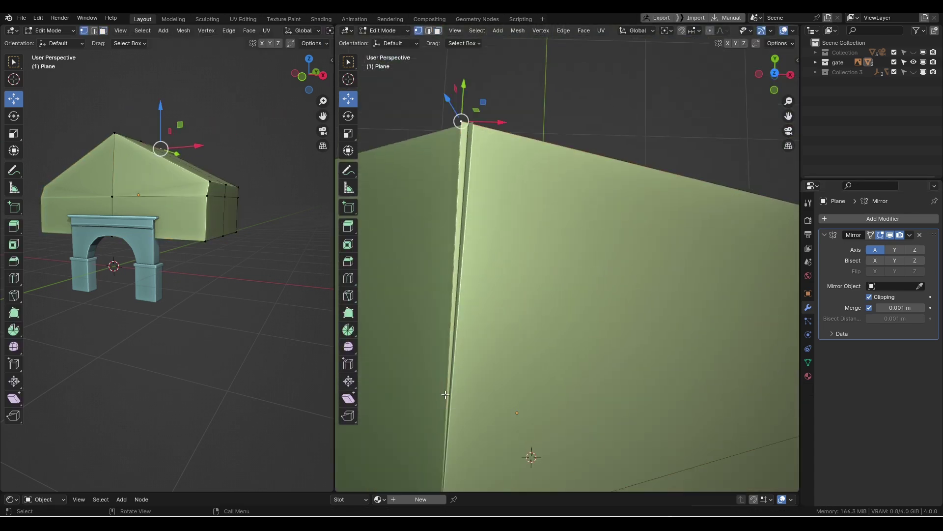
pyautogui.moveTo(442, 295); pyautogui.dragTo(379, 213, button='middle')
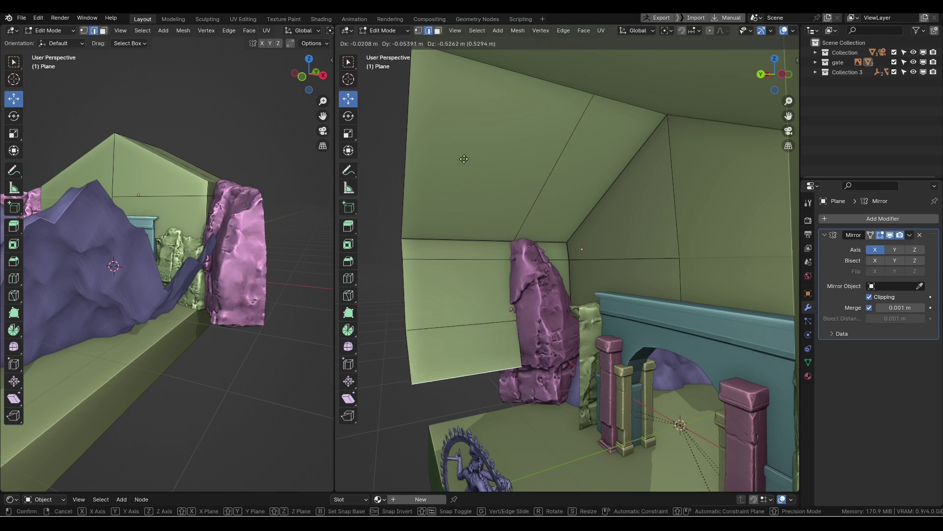
pyautogui.click(464, 159)
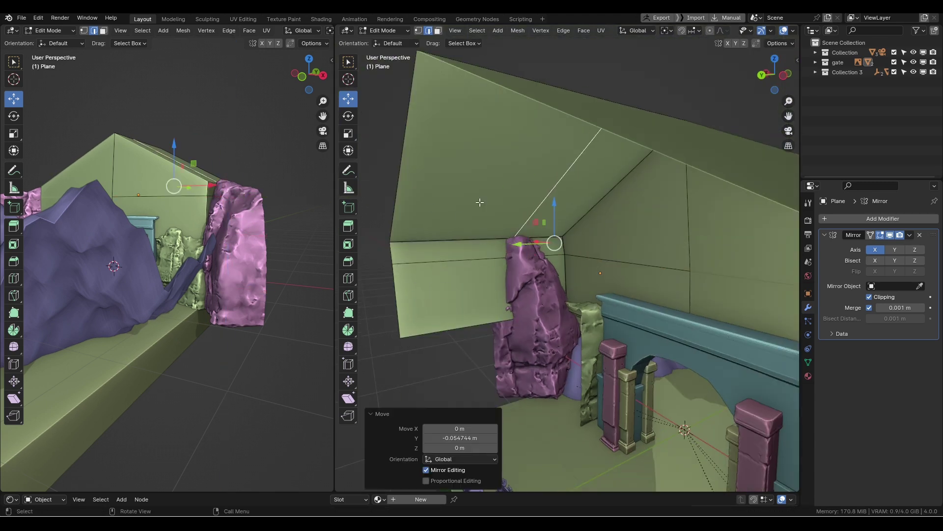
pyautogui.press('g')
pyautogui.press('z')
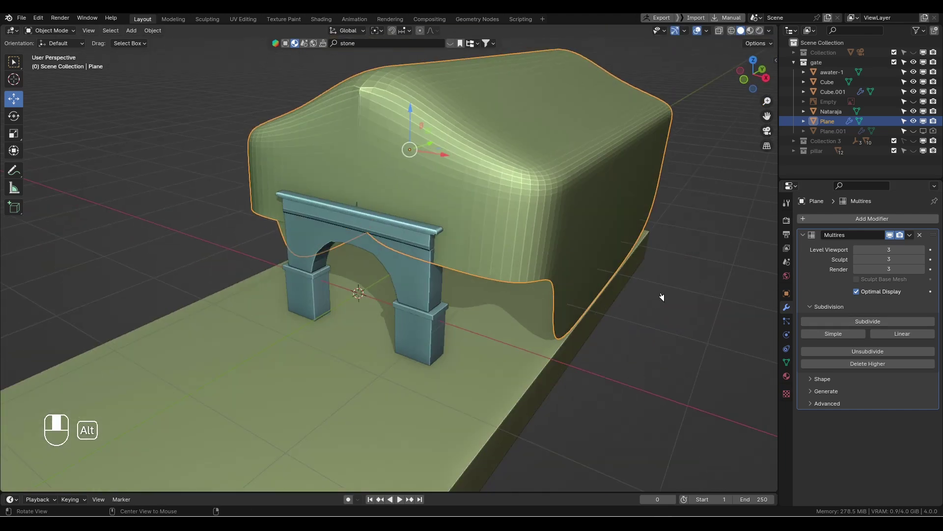
# Add supporting loop cuts close to the borders of the shell's front and side walls in Edit Mode
pyautogui.press('Tab')
pyautogui.hotkey('ctrl', 'r')
pyautogui.click(438, 216)
pyautogui.hotkey('ctrl', 'r')
pyautogui.click(503, 300)
pyautogui.click(488, 317)
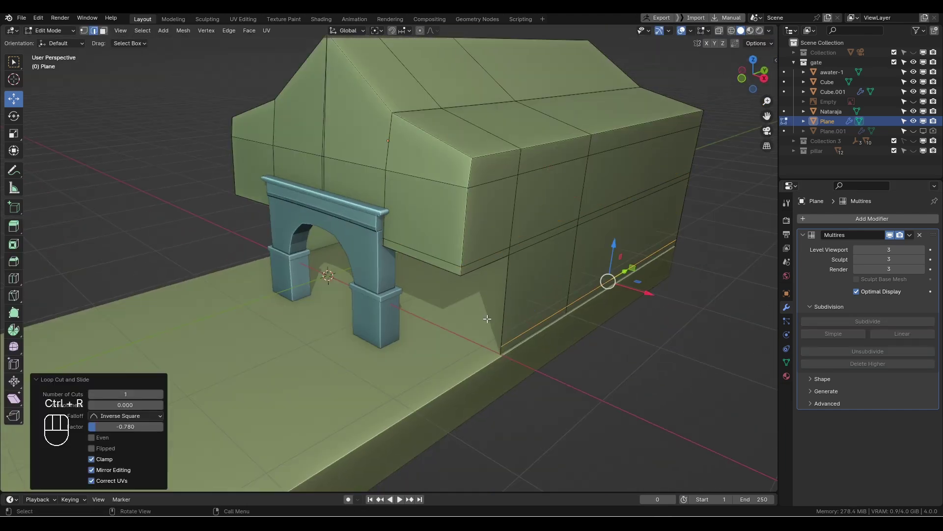
pyautogui.hotkey('ctrl', 'r')
pyautogui.click(467, 221)
pyautogui.click(478, 377)
pyautogui.hotkey('ctrl', 'r')
pyautogui.click(459, 362)
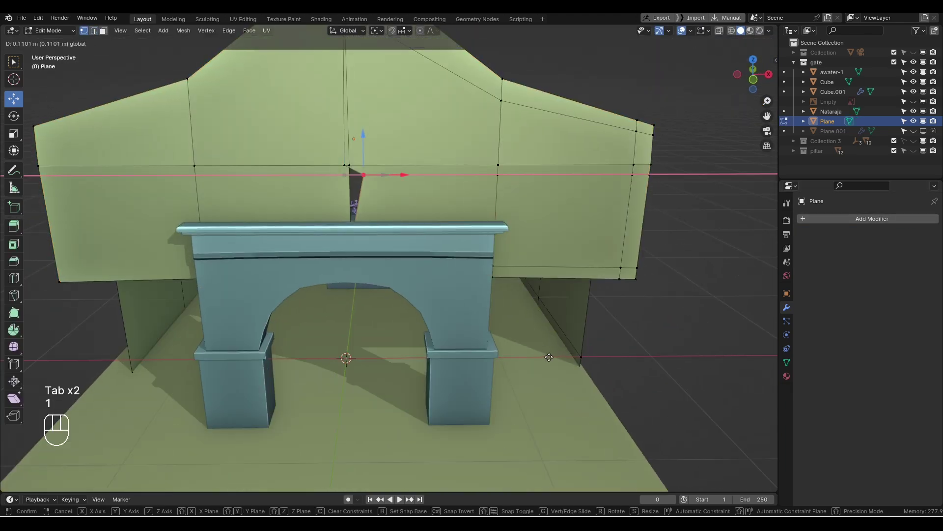
# Shift the vertex on the front wall's centre seam about 0.034 m along X and hide the archway Cube
pyautogui.click(536, 357)
pyautogui.scroll(1, 603, 336)
pyautogui.click(914, 82)
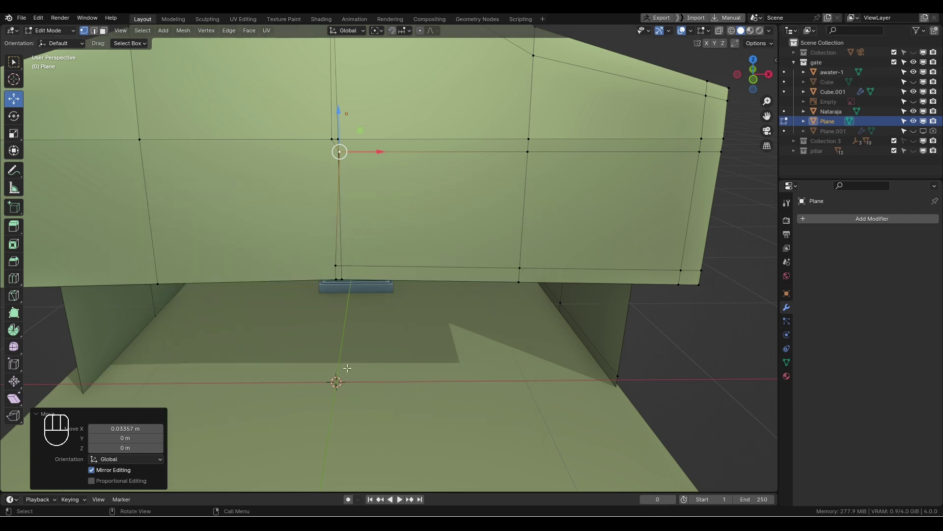
# Move the remaining vertices on the front wall's centre seam along X, the upper one by about 0.035 m, to narrow the gap
pyautogui.moveTo(260, 231); pyautogui.dragTo(350, 287)
pyautogui.scroll(2, 621, 255)
pyautogui.press('g')
pyautogui.press('x')
pyautogui.moveTo(621, 255); pyautogui.dragTo(626, 378, button='middle')
pyautogui.click(602, 237)
pyautogui.click(318, 197)
pyautogui.press('g')
pyautogui.press('x')
pyautogui.click(592, 332)
pyautogui.scroll(-3, 656, 264)
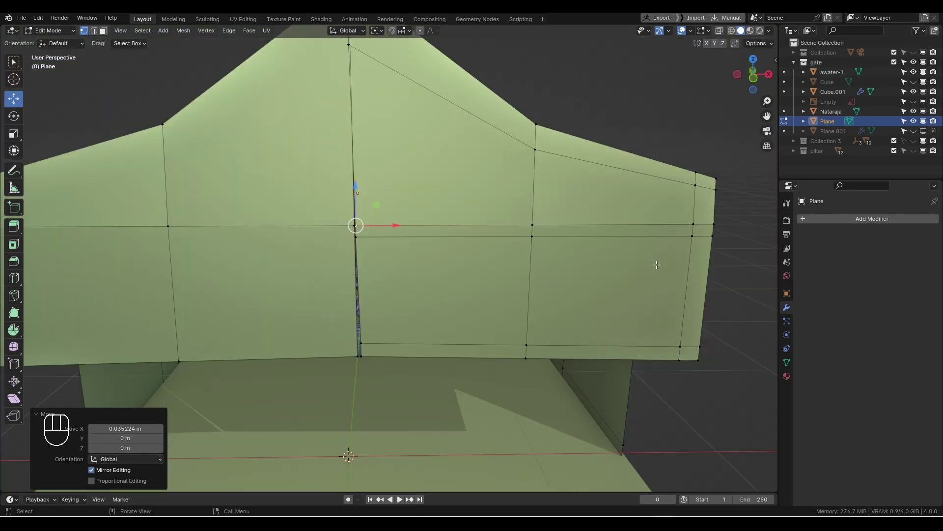
# Add a loop cut near the lower edge of the front wall's other half and merge the vertices at the bottom of the centre seam
pyautogui.click(346, 204)
pyautogui.scroll(3, 589, 309)
pyautogui.keyDown('shift'); pyautogui.moveTo(590, 310); pyautogui.dragTo(611, 174, button='middle'); pyautogui.keyUp('shift')
pyautogui.hotkey('ctrl', 'r')
pyautogui.click(351, 305)
pyautogui.keyDown('alt'); pyautogui.keyDown('shift'); pyautogui.click(324, 369); pyautogui.keyUp('shift'); pyautogui.keyUp('alt')
pyautogui.scroll(2, 609, 235)
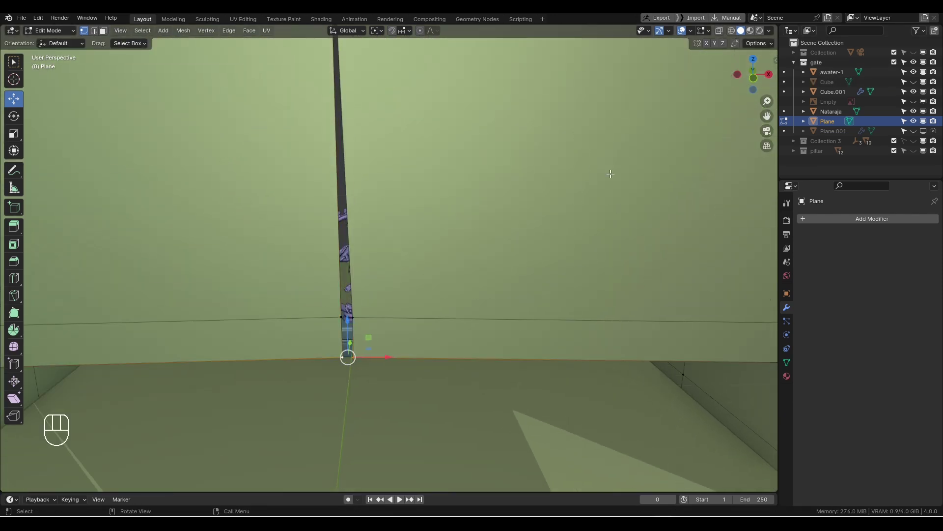
pyautogui.press('m')
pyautogui.keyDown('shift'); pyautogui.moveTo(621, 305); pyautogui.dragTo(628, 341, button='middle'); pyautogui.keyUp('shift')
pyautogui.click(291, 231)
# Move the upper seam vertex about 0.024 m along X, cut a matching loop below the gable peak and merge the seam vertices there
pyautogui.scroll(-4, 614, 360)
pyautogui.moveTo(379, 189); pyautogui.dragTo(382, 189)
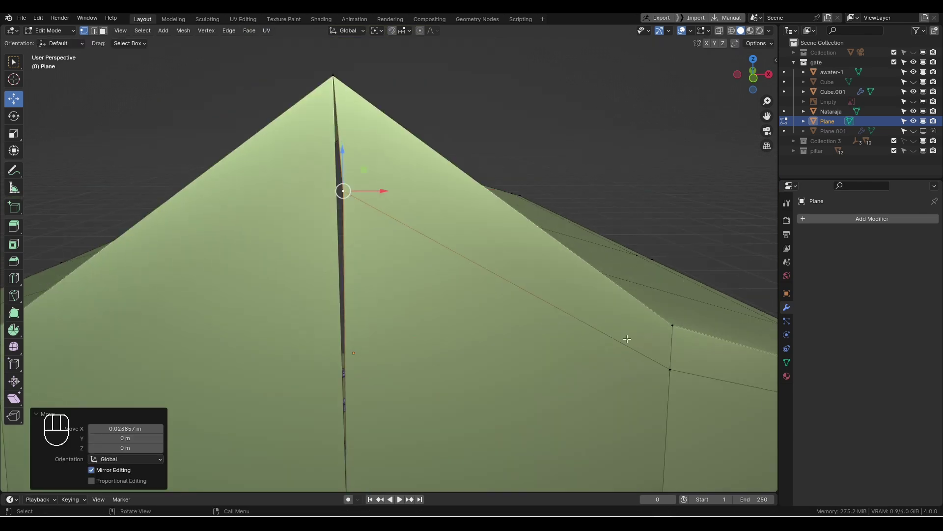
pyautogui.hotkey('ctrl', 'r')
pyautogui.click(337, 189)
pyautogui.press('m')
pyautogui.click(347, 194)
# Add a further loop cut to the shell, give it a Multires modifier and save the file
pyautogui.scroll(-4, 625, 286)
pyautogui.moveTo(625, 286); pyautogui.dragTo(78, 305, button='middle')
pyautogui.hotkey('ctrl', 'z')
pyautogui.hotkey('ctrl', 's')
pyautogui.hotkey('ctrl', 'r')
pyautogui.click(493, 195)
pyautogui.hotkey('ctrl', 's')
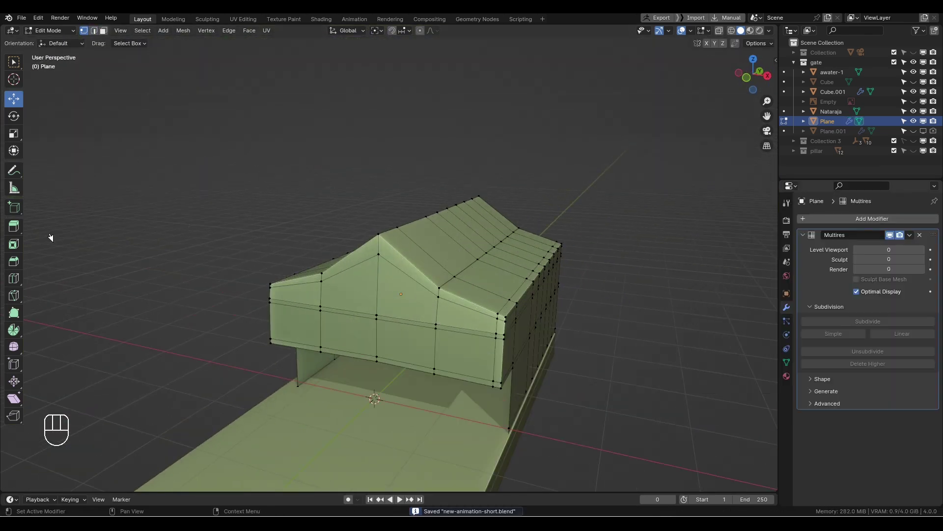
pyautogui.press('Tab')
# Sculpt the shell's ceiling and inner side walls at Multires level 3 with the Grab and Clay Strips brushes
pyautogui.keyDown('alt'); pyautogui.moveTo(508, 239); pyautogui.dragTo(647, 294); pyautogui.keyUp('alt')
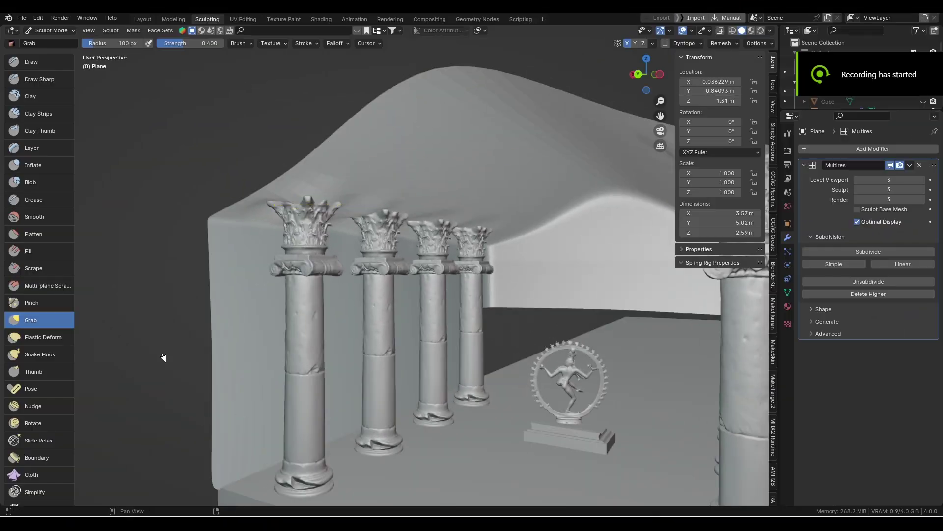
pyautogui.click(773, 500)
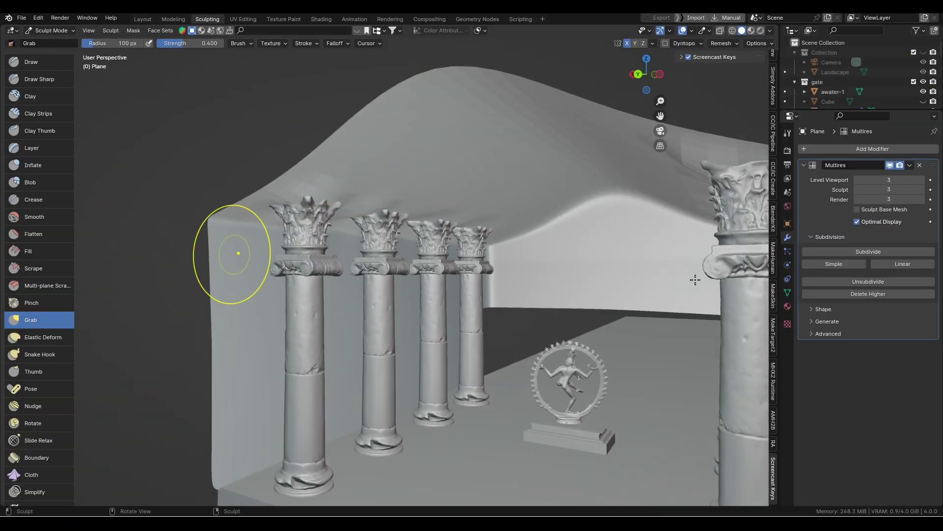
pyautogui.keyDown('alt'); pyautogui.moveTo(573, 311); pyautogui.dragTo(496, 291); pyautogui.keyUp('alt')
pyautogui.scroll(4, 421, 217)
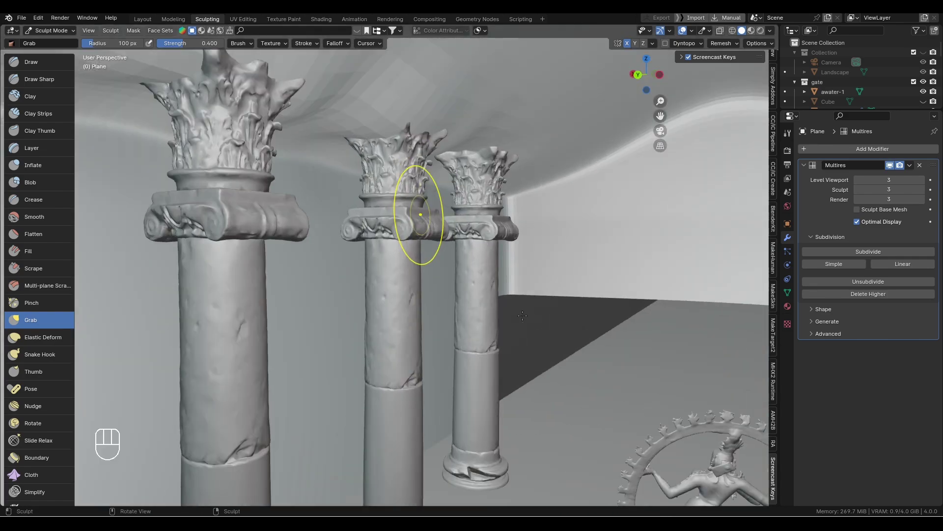
pyautogui.keyDown('alt'); pyautogui.moveTo(481, 377); pyautogui.dragTo(453, 380); pyautogui.keyUp('alt')
pyautogui.moveTo(525, 324)
pyautogui.keyDown('alt'); pyautogui.mouseDown()
pyautogui.moveTo(488, 372)
pyautogui.moveTo(571, 323)
pyautogui.moveTo(813, 342)
pyautogui.mouseUp(); pyautogui.keyUp('alt')
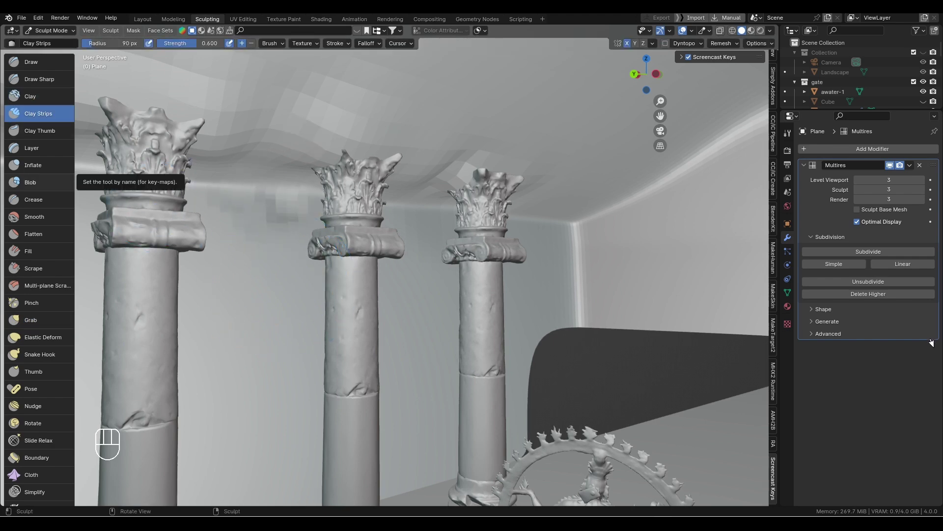
# Roughen the shell's walls, roof and front edge into uneven rock with the Clay Thumb and Scrape brushes
pyautogui.keyDown('alt'); pyautogui.moveTo(696, 343); pyautogui.dragTo(656, 303); pyautogui.keyUp('alt')
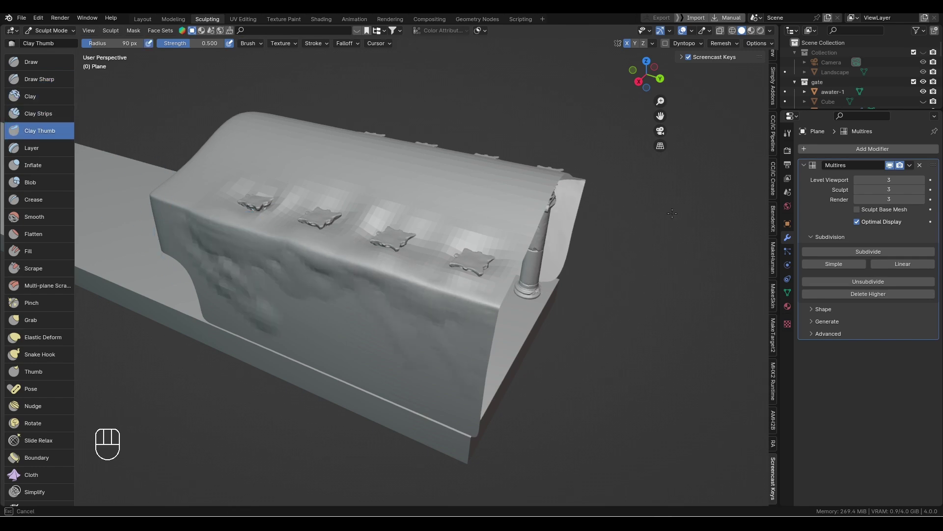
pyautogui.keyDown('alt'); pyautogui.moveTo(660, 367); pyautogui.dragTo(478, 265); pyautogui.keyUp('alt')
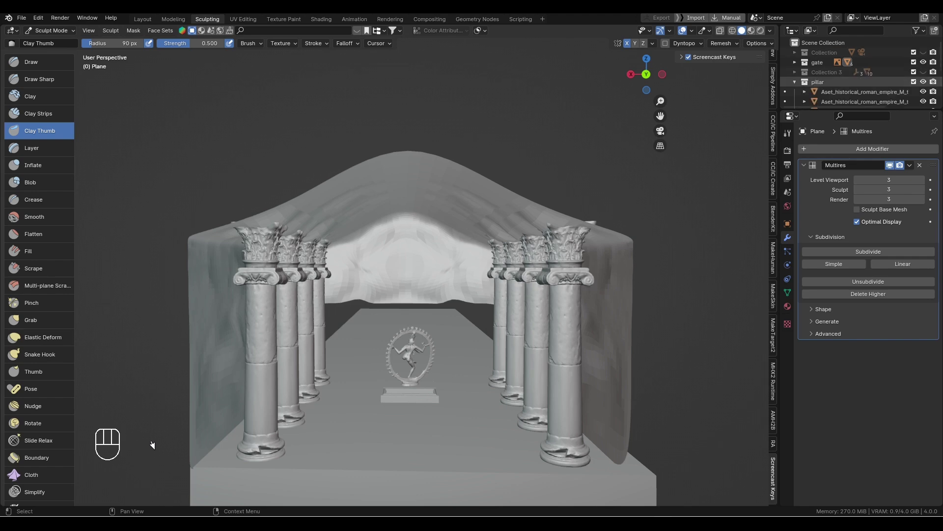
pyautogui.keyDown('alt'); pyautogui.moveTo(760, 352); pyautogui.dragTo(921, 202); pyautogui.keyUp('alt')
pyautogui.keyDown('alt'); pyautogui.moveTo(482, 163); pyautogui.dragTo(316, 381); pyautogui.keyUp('alt')
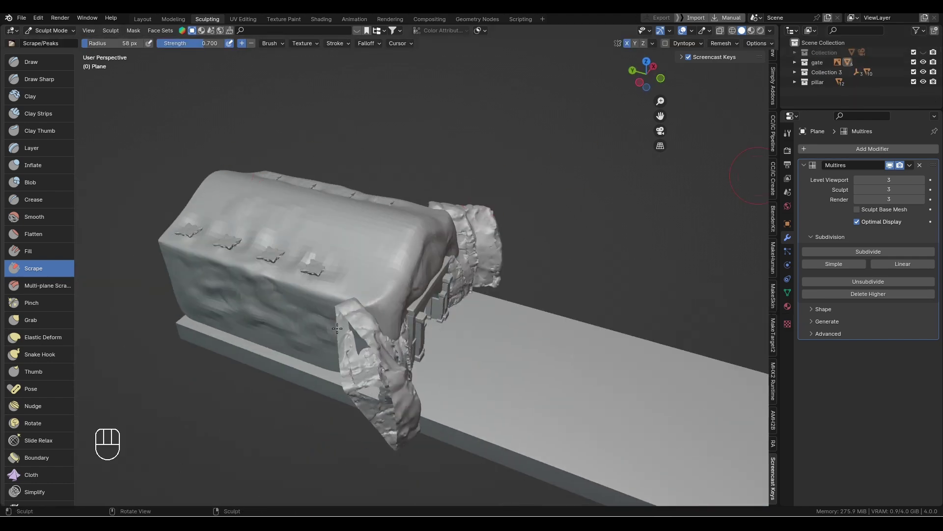
pyautogui.keyDown('alt'); pyautogui.moveTo(491, 373); pyautogui.dragTo(762, 368); pyautogui.keyUp('alt')
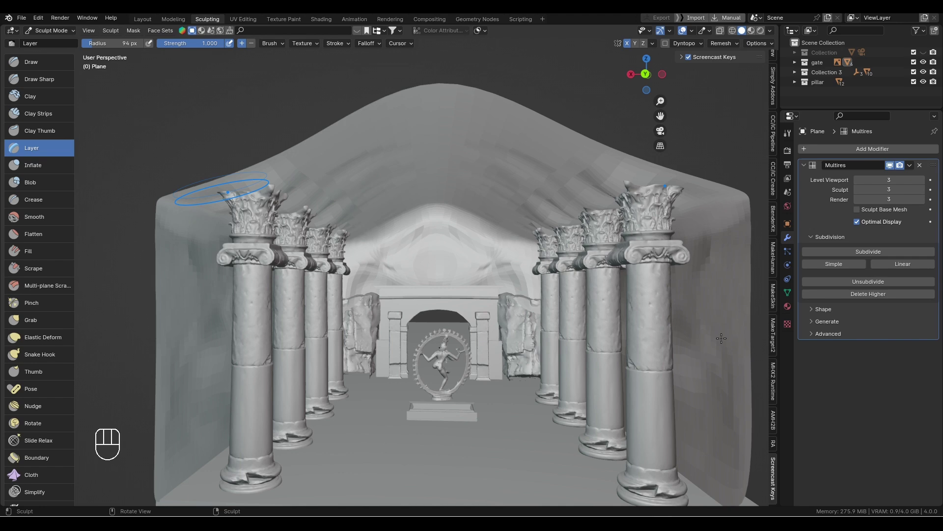
# Build up the roof around the pillar tops with the Layer brush and soften the roof's edges with the Smooth brush
pyautogui.keyDown('alt'); pyautogui.moveTo(722, 338); pyautogui.dragTo(721, 160); pyautogui.keyUp('alt')
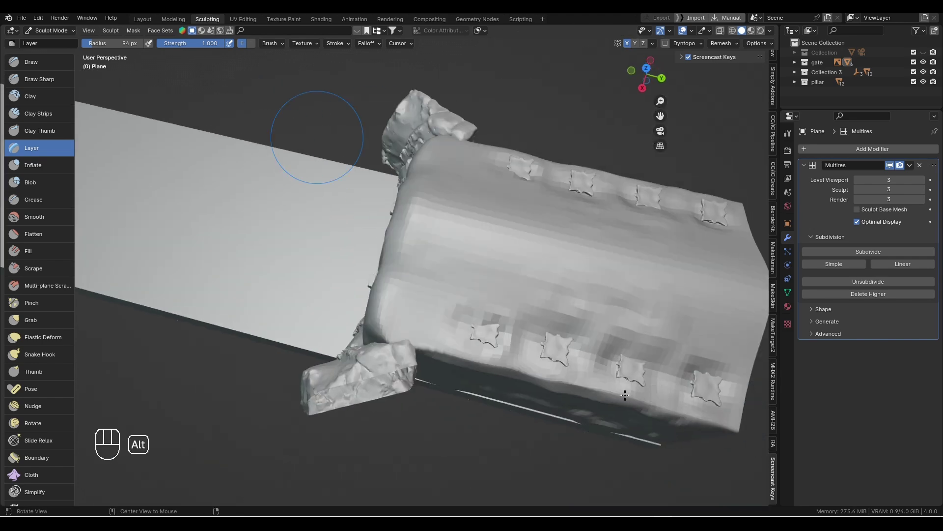
pyautogui.moveTo(309, 120)
pyautogui.keyDown('alt'); pyautogui.mouseDown()
pyautogui.moveTo(350, 307)
pyautogui.moveTo(572, 249)
pyautogui.mouseUp(); pyautogui.keyUp('alt')
pyautogui.moveTo(648, 417)
pyautogui.keyDown('alt'); pyautogui.mouseDown()
pyautogui.moveTo(665, 284)
pyautogui.moveTo(641, 248)
pyautogui.mouseUp(); pyautogui.keyUp('alt')
pyautogui.keyDown('alt'); pyautogui.moveTo(557, 162); pyautogui.dragTo(498, 198); pyautogui.keyUp('alt')
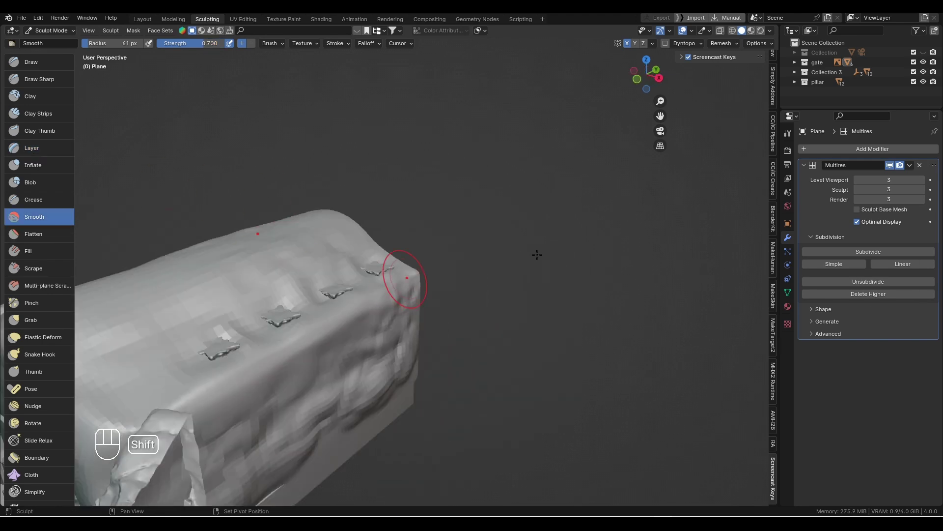
pyautogui.keyDown('alt'); pyautogui.moveTo(400, 273); pyautogui.dragTo(767, 311); pyautogui.keyUp('alt')
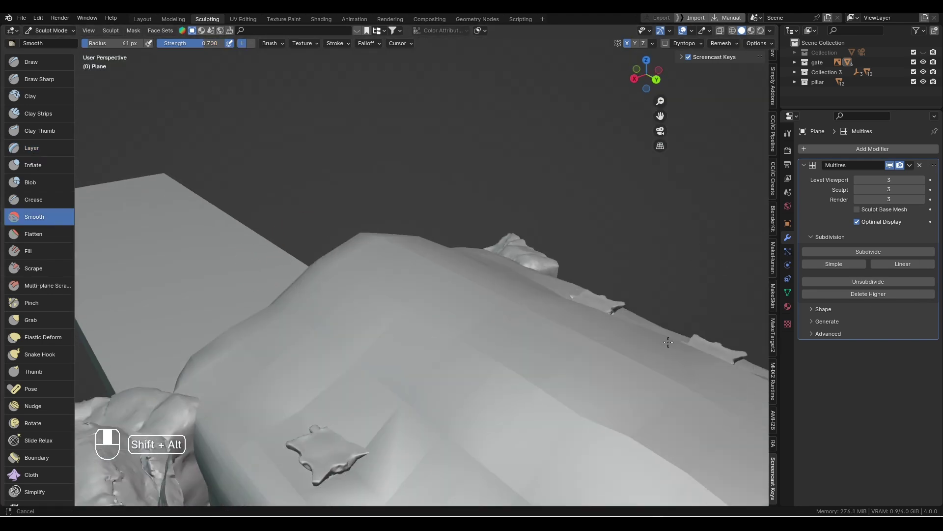
pyautogui.hotkey('ctrl', 'z')
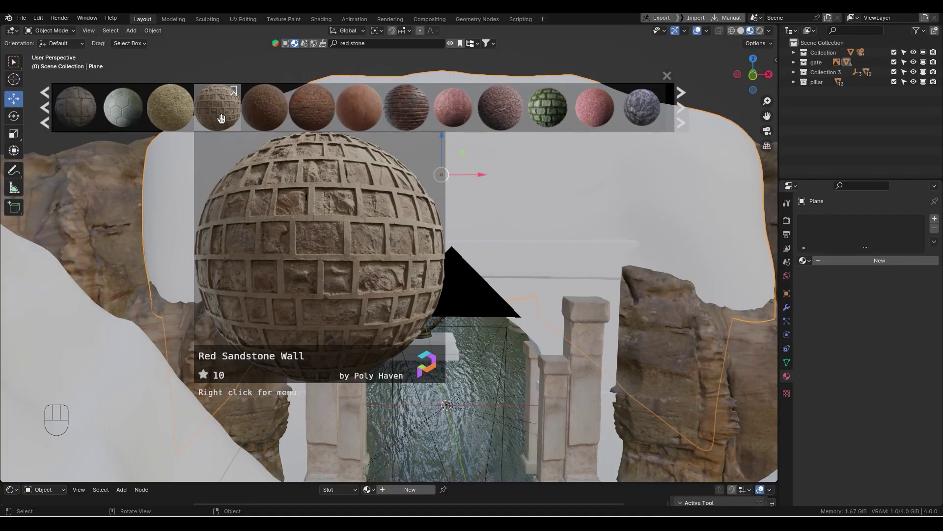
# Browse the "red stone" materials in the asset library and apply the reddish-brown rocky Stone material to the shell
pyautogui.click(681, 107)
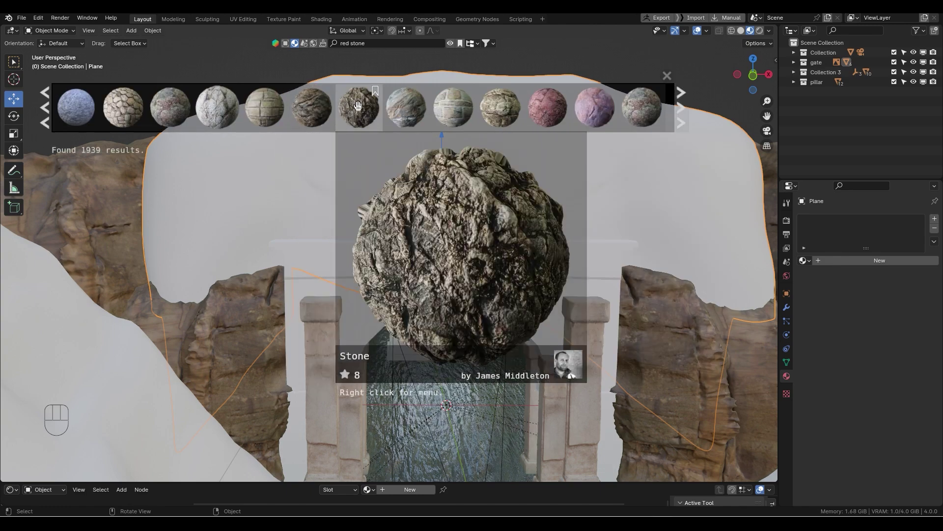
pyautogui.click(681, 106)
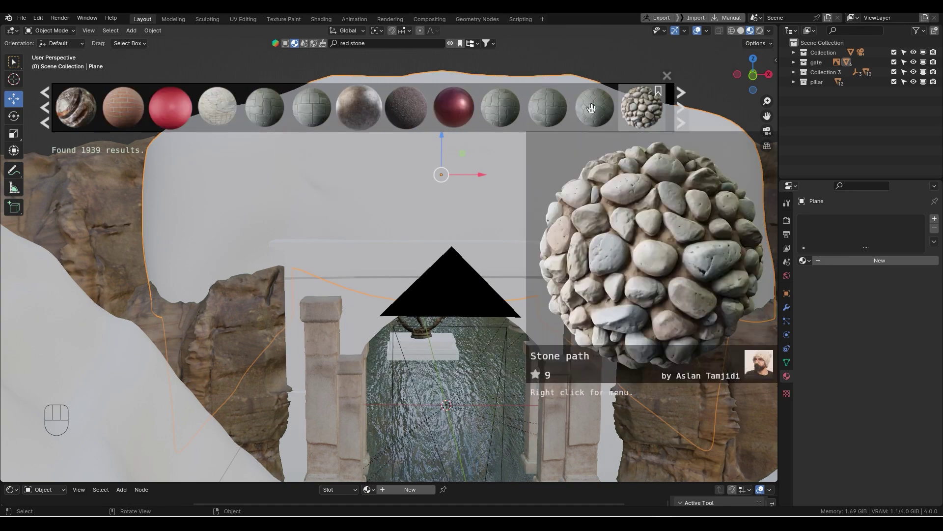
pyautogui.click(676, 97)
pyautogui.moveTo(596, 110)
pyautogui.click(681, 108)
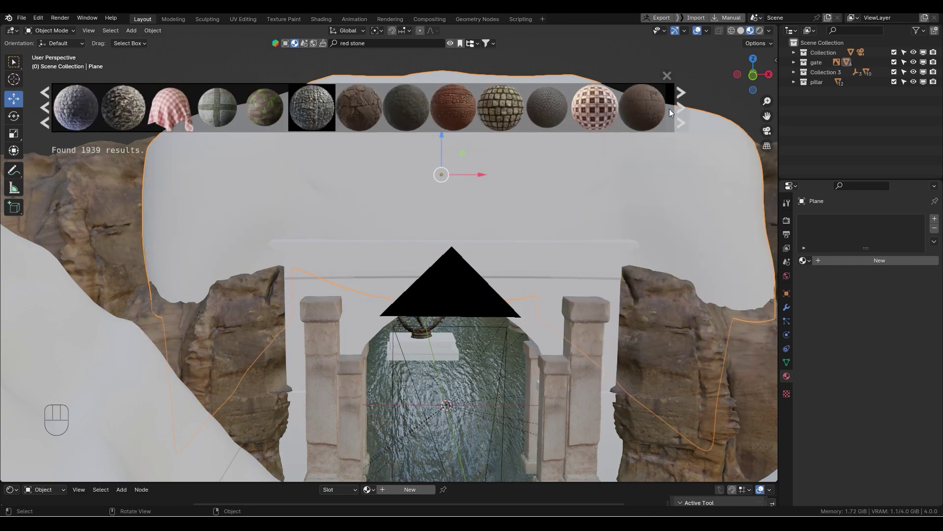
pyautogui.click(681, 120)
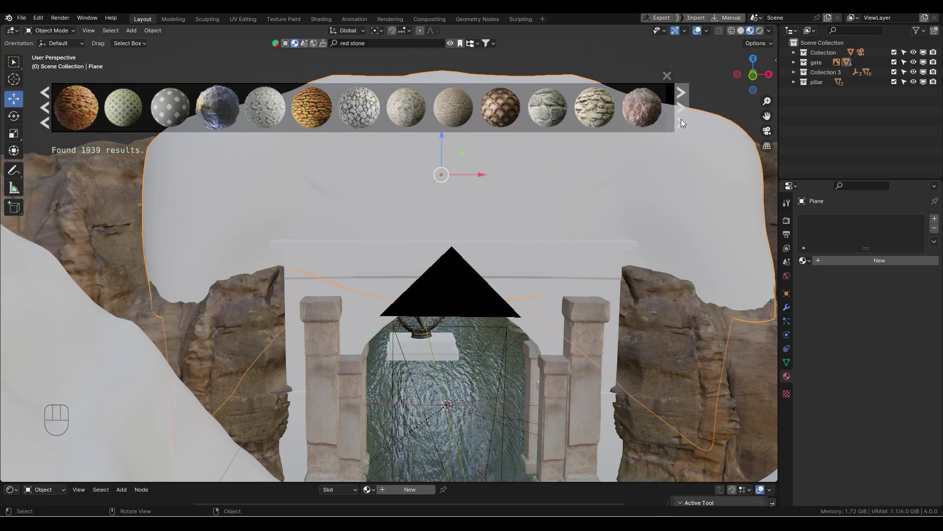
pyautogui.click(681, 121)
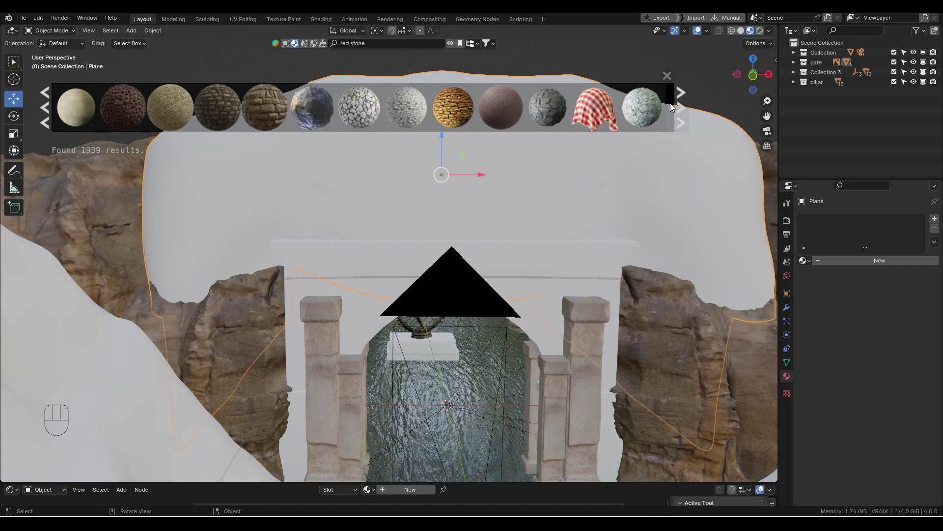
pyautogui.click(679, 105)
pyautogui.moveTo(604, 106)
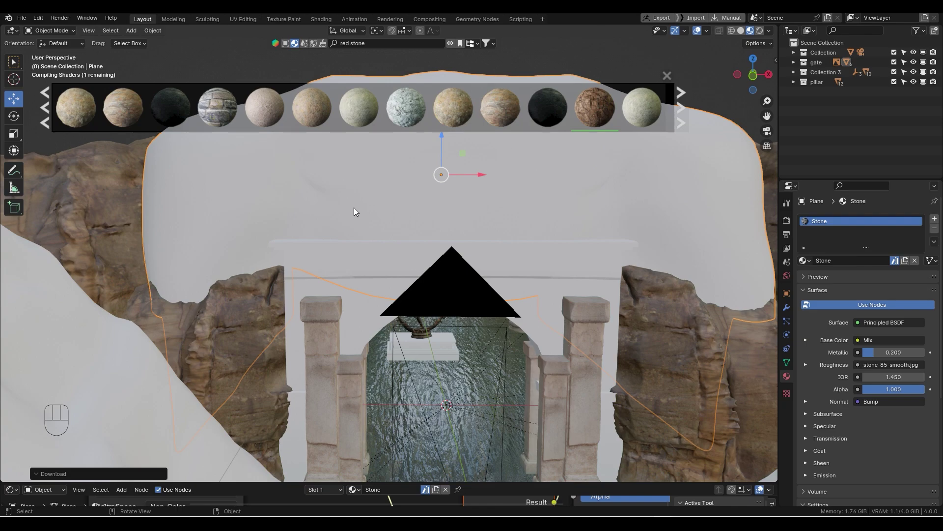
pyautogui.moveTo(344, 193); pyautogui.dragTo(321, 211, button='middle')
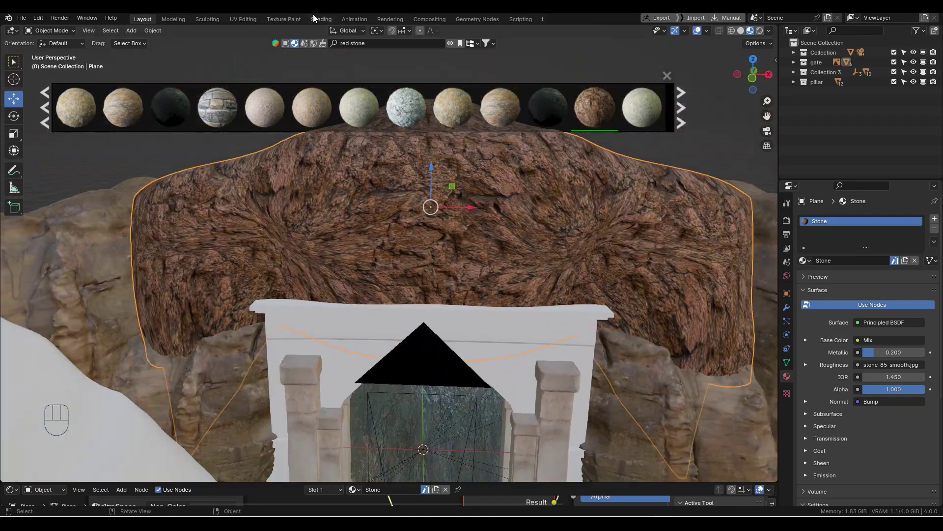
# Select the whole shell mesh in the UV Editing workspace and unwrap it with Smart UV Project at a 66° angle limit
pyautogui.click(242, 19)
pyautogui.scroll(3, 620, 246)
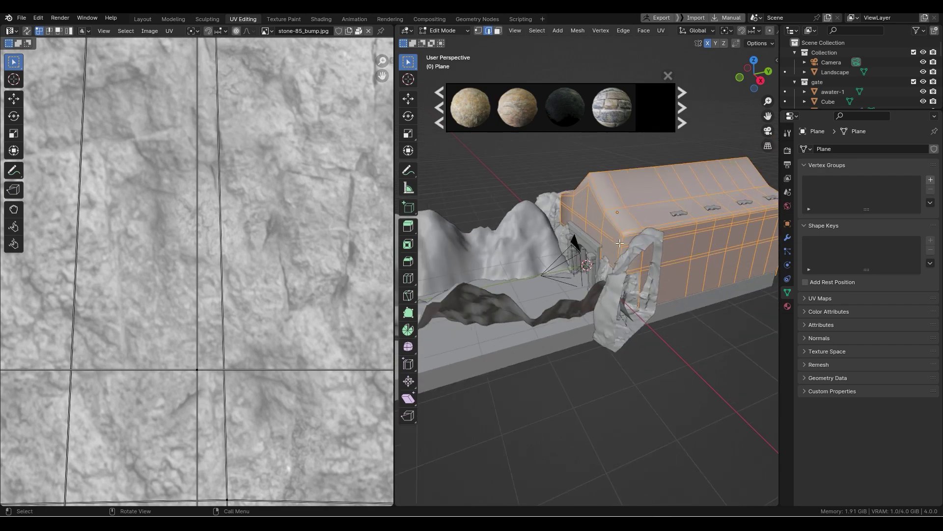
pyautogui.scroll(-3, 620, 245)
pyautogui.moveTo(580, 232); pyautogui.dragTo(548, 245, button='middle')
pyautogui.scroll(5, 638, 238)
pyautogui.click(576, 239)
pyautogui.press('a')
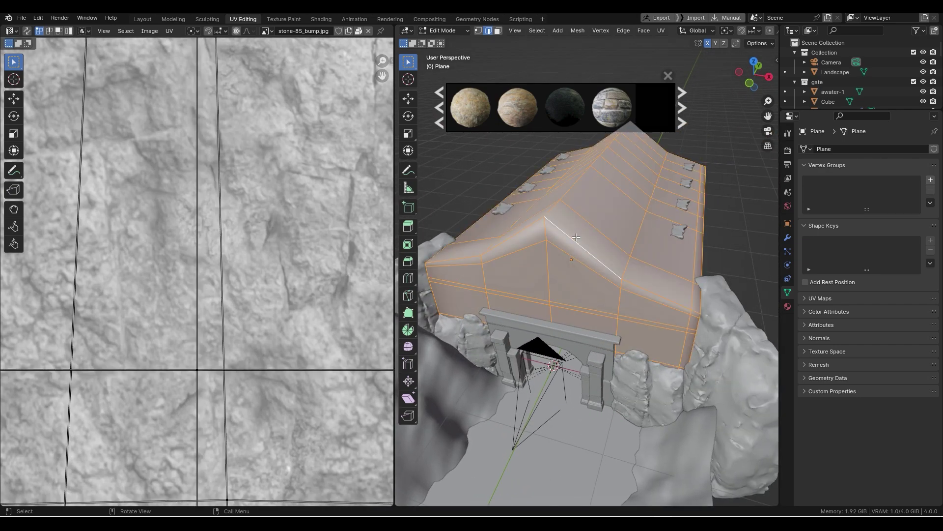
pyautogui.press('u')
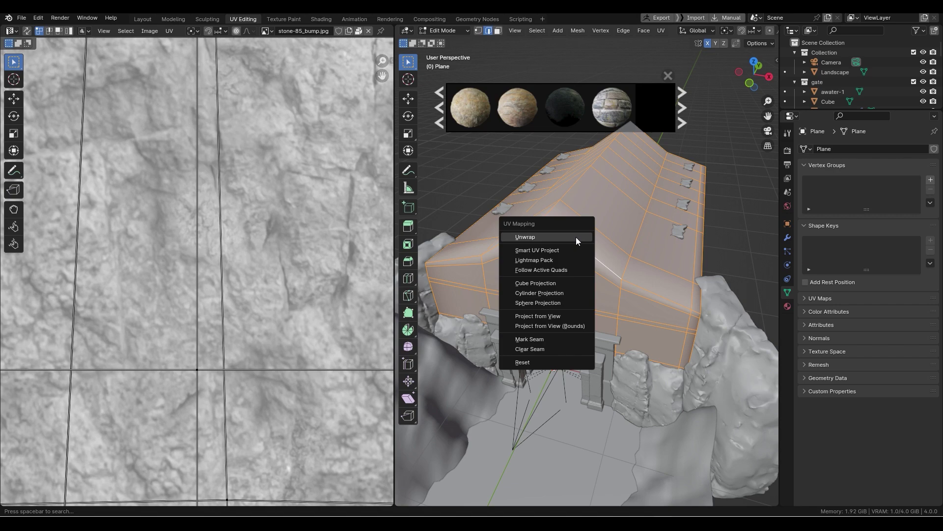
pyautogui.click(555, 250)
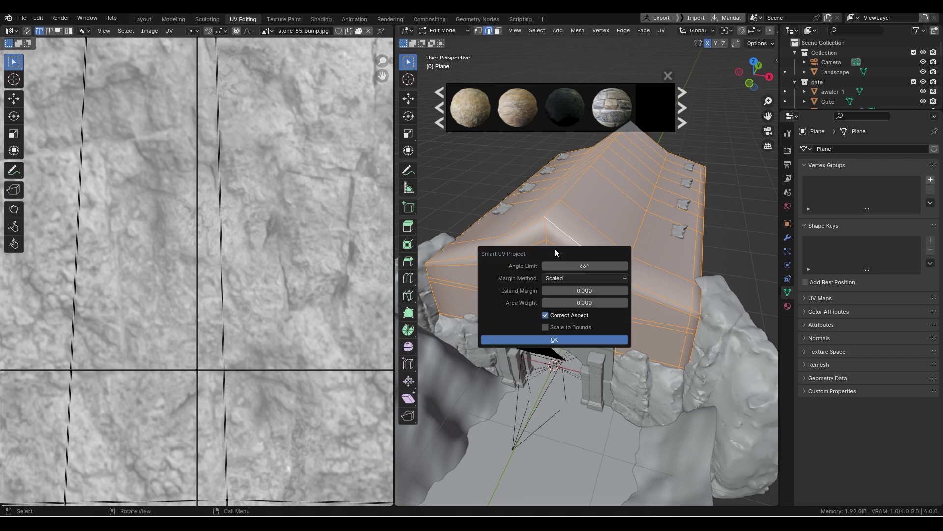
pyautogui.click(540, 339)
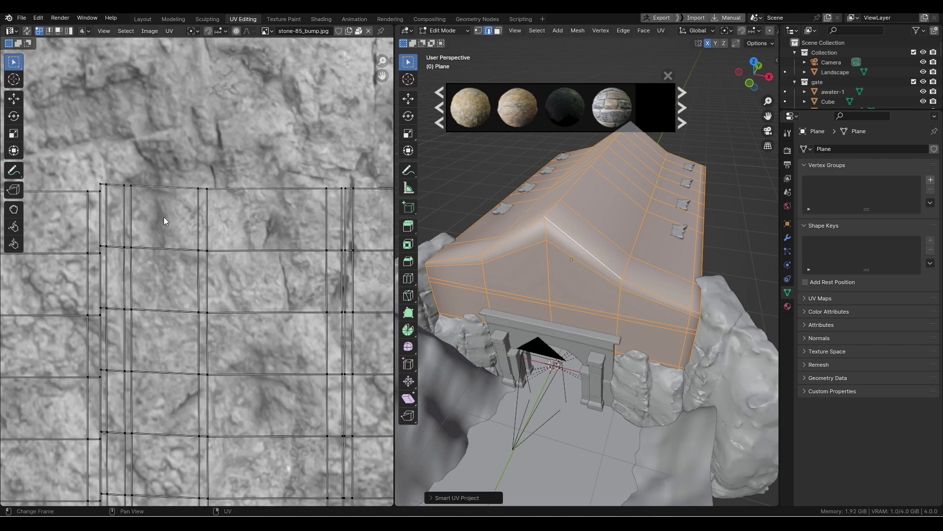
pyautogui.scroll(-3, 164, 223)
pyautogui.click(436, 170)
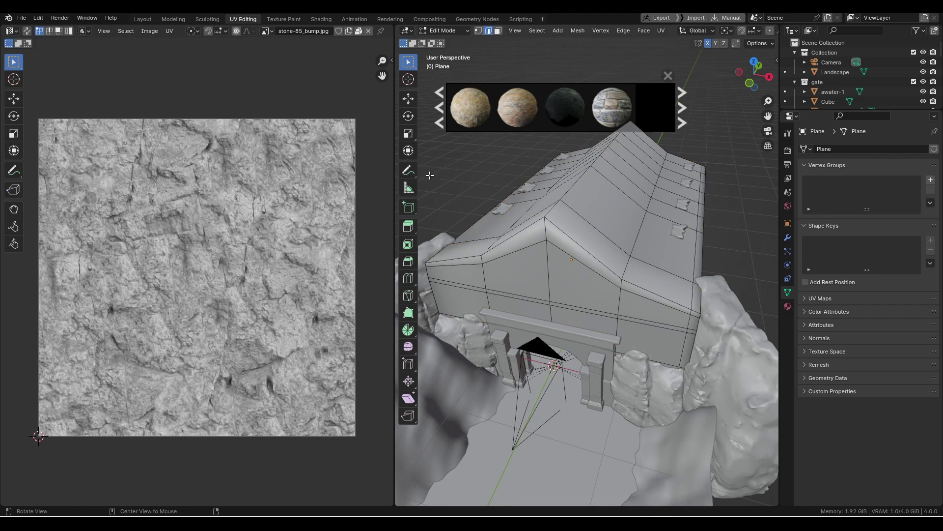
pyautogui.keyDown('alt'); pyautogui.moveTo(411, 136); pyautogui.dragTo(416, 135); pyautogui.keyUp('alt')
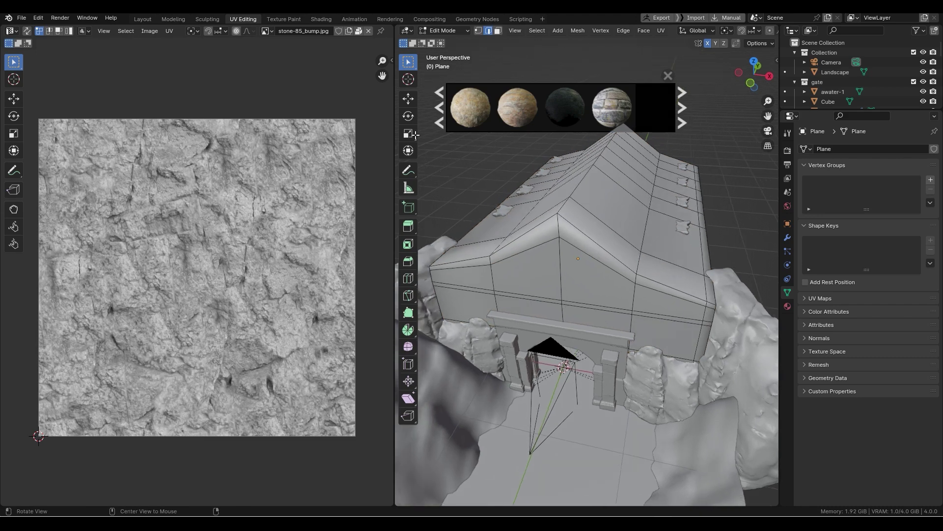
# Return to the Layout workspace and enlarge the Shader Editor to show the Stone material's mapping nodes
pyautogui.click(147, 21)
pyautogui.scroll(-5, 419, 224)
pyautogui.moveTo(113, 483); pyautogui.dragTo(197, 356)
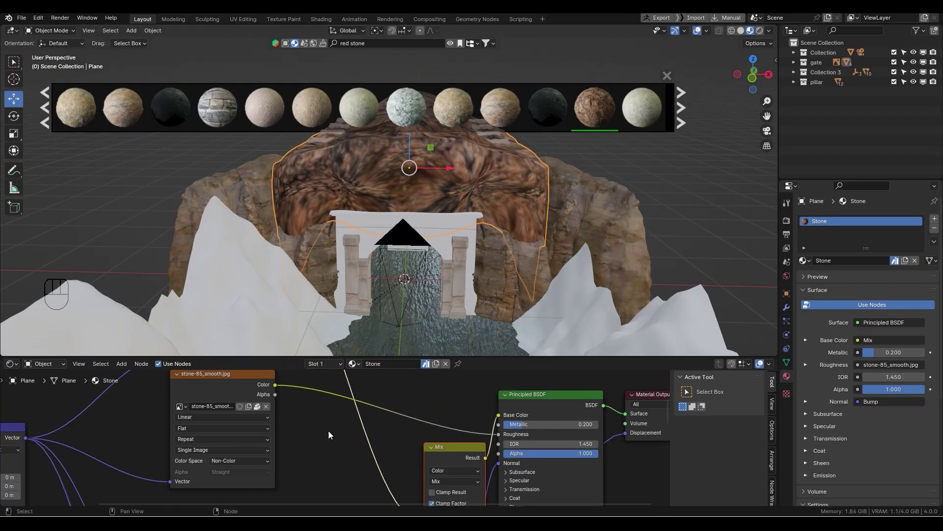
pyautogui.keyDown('alt'); pyautogui.moveTo(142, 491); pyautogui.dragTo(402, 398); pyautogui.keyUp('alt')
pyautogui.scroll(5, 290, 435)
pyautogui.moveTo(290, 435); pyautogui.dragTo(339, 436)
pyautogui.hotkey('ctrl', 'z')
# Add a Value node to the Stone material and connect it to the Mapping node's Scale
pyautogui.hotkey('shift', 'a')
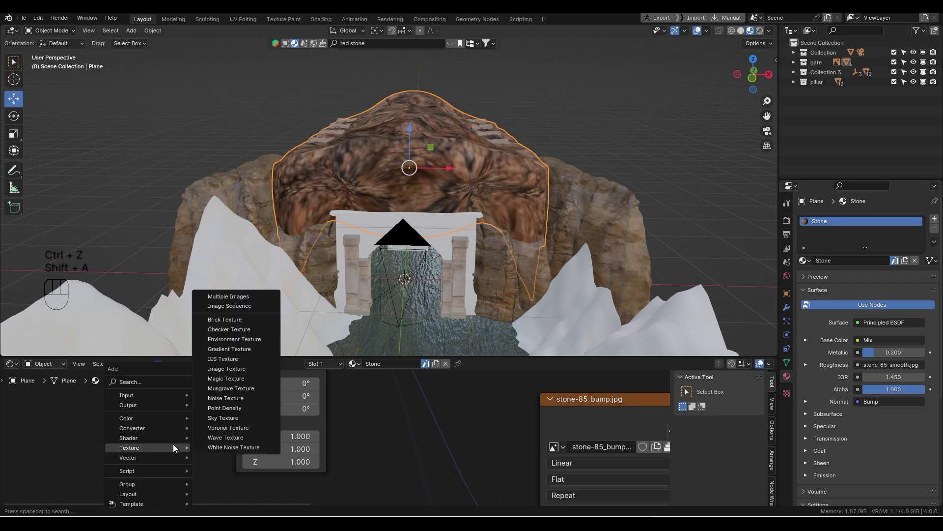
pyautogui.write('value')
pyautogui.click(179, 399)
pyautogui.click(124, 421)
pyautogui.moveTo(195, 437); pyautogui.dragTo(236, 423)
pyautogui.keyDown('alt'); pyautogui.moveTo(268, 474); pyautogui.dragTo(339, 481); pyautogui.keyUp('alt')
# Set the Value node to 8.900 to tile the rock texture more finely on the shell
pyautogui.scroll(3, 339, 482)
pyautogui.moveTo(196, 459); pyautogui.dragTo(267, 459)
pyautogui.keyDown('alt'); pyautogui.moveTo(427, 171); pyautogui.dragTo(359, 209); pyautogui.keyUp('alt')
pyautogui.keyDown('alt'); pyautogui.moveTo(358, 209); pyautogui.dragTo(389, 177, button='middle'); pyautogui.keyUp('alt')
pyautogui.moveTo(206, 459); pyautogui.dragTo(185, 459)
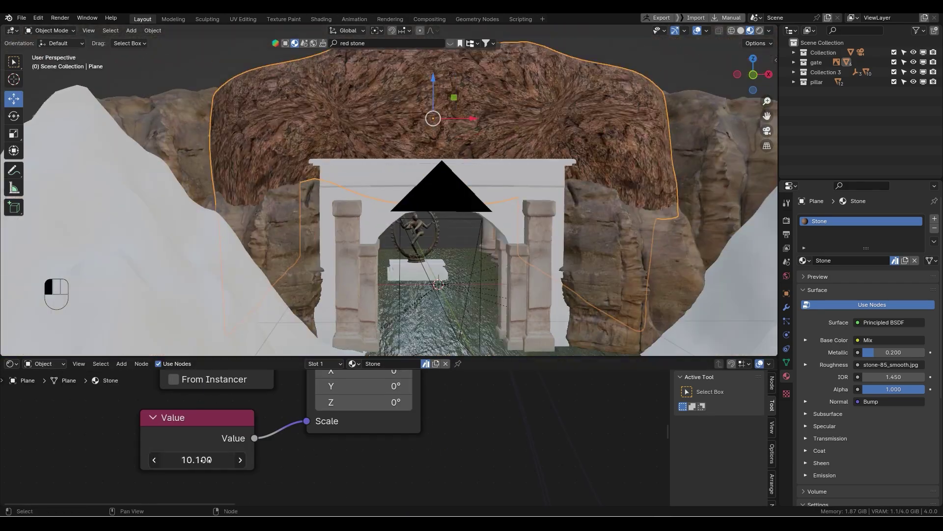
pyautogui.keyDown('alt'); pyautogui.moveTo(363, 172); pyautogui.dragTo(359, 189, button='middle'); pyautogui.keyUp('alt')
pyautogui.click(202, 449)
pyautogui.moveTo(202, 460); pyautogui.dragTo(194, 459)
pyautogui.keyDown('alt'); pyautogui.moveTo(388, 123); pyautogui.dragTo(403, 157, button='middle'); pyautogui.keyUp('alt')
# Switch to the front orthographic view and show only the gate collection
pyautogui.press('KP_1')
pyautogui.click(914, 81)
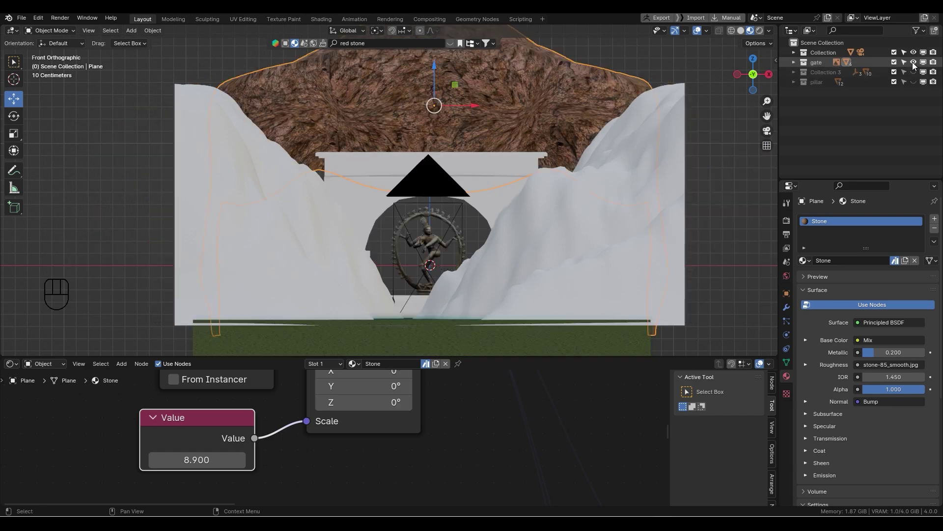
pyautogui.keyDown('ctrl'); pyautogui.click(913, 63); pyautogui.keyUp('ctrl')
pyautogui.scroll(2, 437, 98)
pyautogui.keyDown('shift'); pyautogui.moveTo(437, 94); pyautogui.dragTo(391, 200, button='middle'); pyautogui.keyUp('shift')
# Select all front faces of the rock shell and unwrap them with Project from View in the front view
pyautogui.press('Tab')
pyautogui.click(191, 144)
pyautogui.press('2')
pyautogui.press('3')
pyautogui.moveTo(200, 227); pyautogui.dragTo(589, 162)
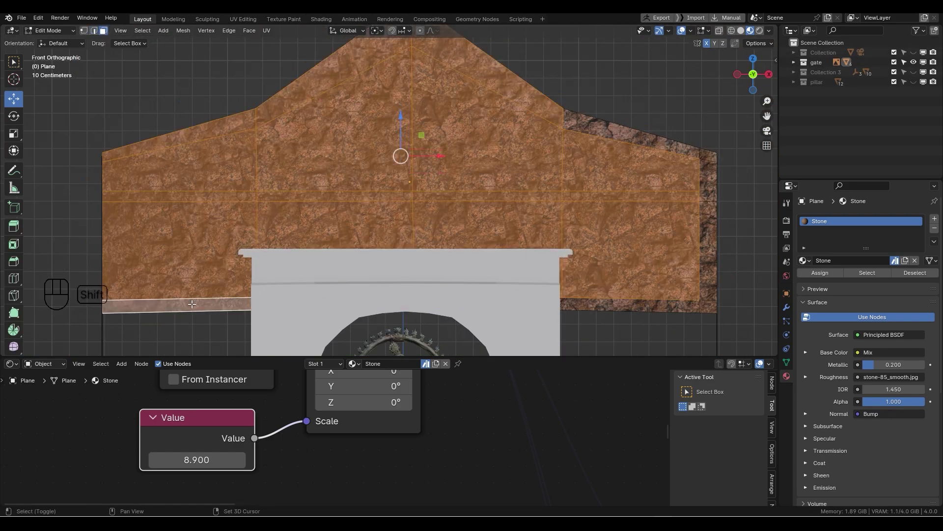
pyautogui.scroll(-3, 708, 177)
pyautogui.press('KP_Decimal')
pyautogui.press('u')
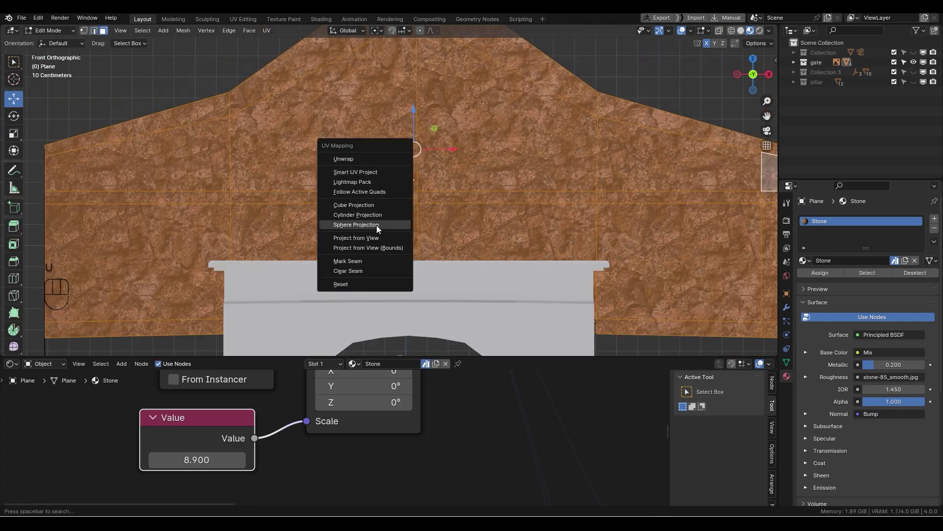
pyautogui.click(362, 237)
pyautogui.press('Tab')
pyautogui.scroll(-3, 270, 135)
pyautogui.moveTo(269, 134)
pyautogui.mouseDown(button='middle')
pyautogui.moveTo(299, 182)
pyautogui.moveTo(291, 255)
pyautogui.moveTo(345, 251)
pyautogui.moveTo(344, 276)
pyautogui.mouseUp(button='middle')
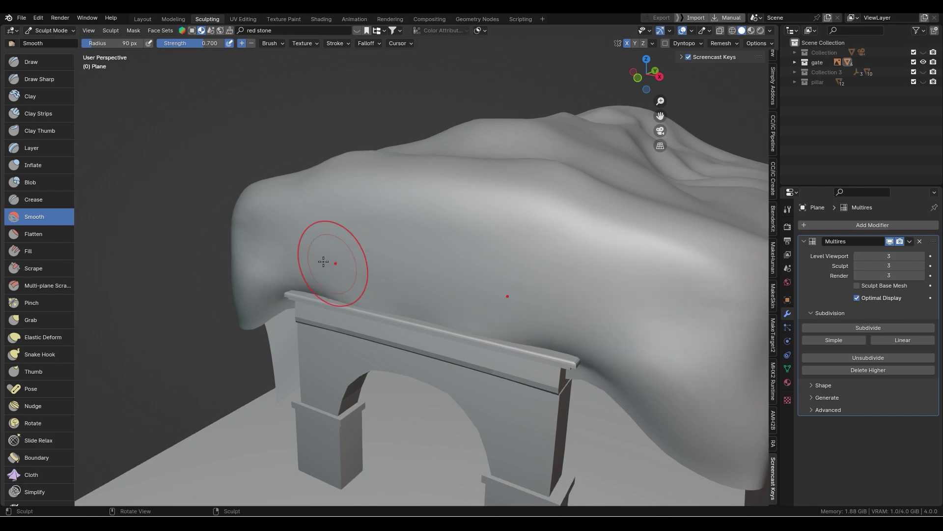
# Unwrap the rock shell's entire mesh again in the UV Editing workspace
pyautogui.moveTo(324, 262); pyautogui.dragTo(366, 235, button='middle')
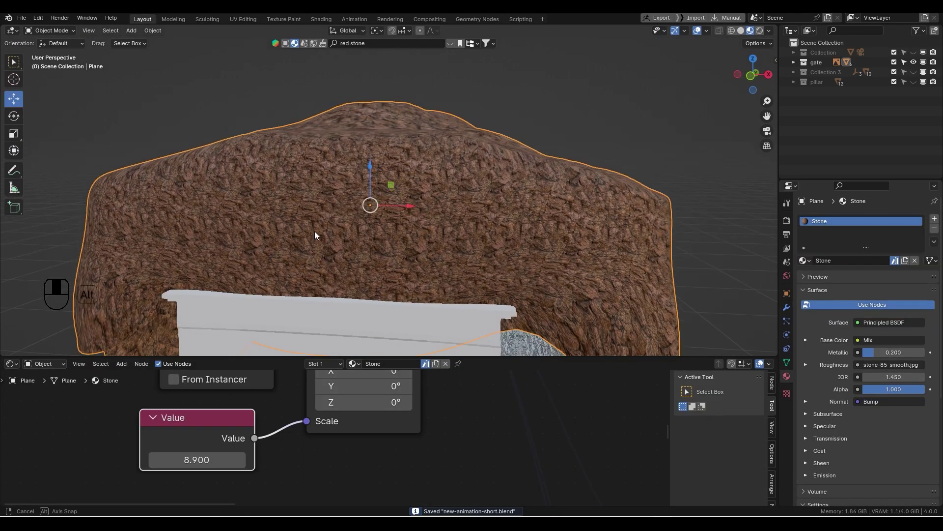
pyautogui.moveTo(315, 231); pyautogui.dragTo(314, 226, button='middle')
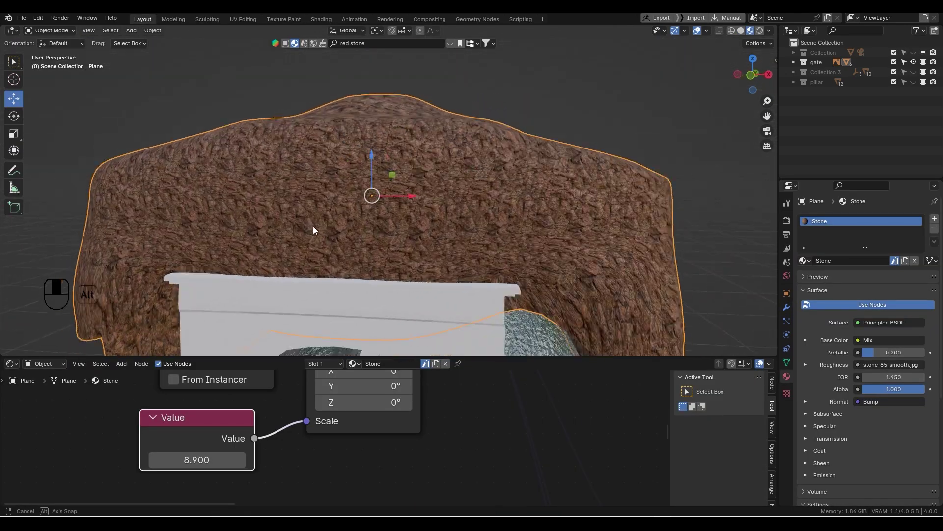
pyautogui.click(242, 19)
pyautogui.press('a')
pyautogui.press('u')
pyautogui.click(524, 204)
pyautogui.click(522, 242)
pyautogui.hotkey('alt', 'a')
pyautogui.scroll(2, 494, 264)
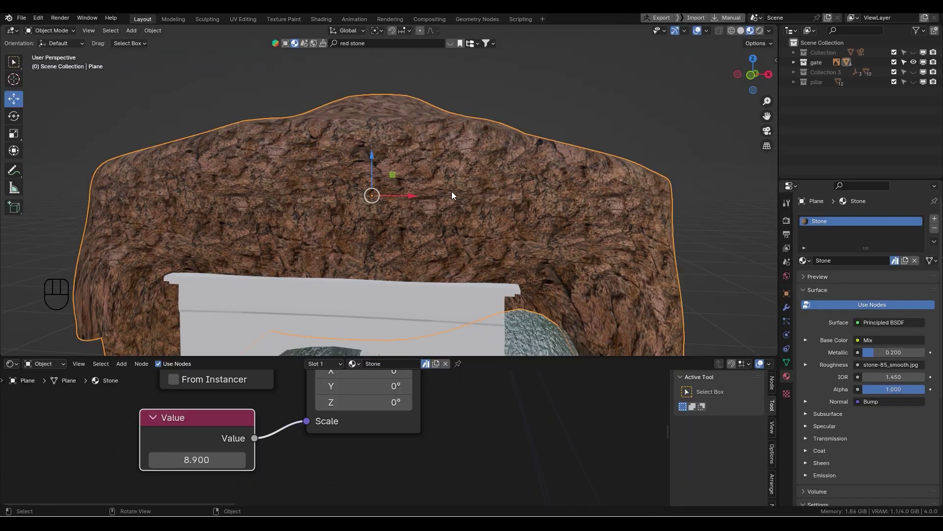
# Browse the red stone material results in the asset library
pyautogui.moveTo(453, 196); pyautogui.dragTo(475, 189, button='middle')
pyautogui.click(451, 88)
pyautogui.click(451, 44)
pyautogui.click(684, 117)
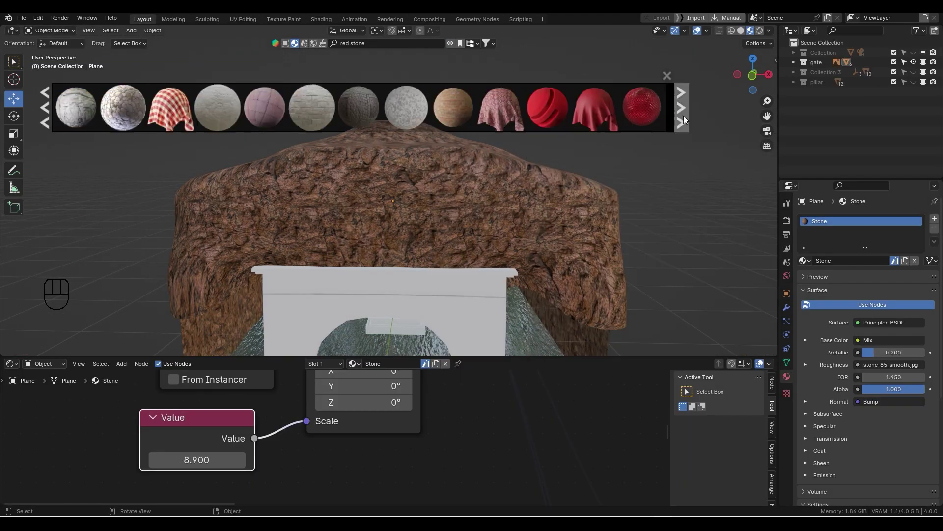
pyautogui.click(683, 117)
pyautogui.click(684, 117)
pyautogui.click(682, 111)
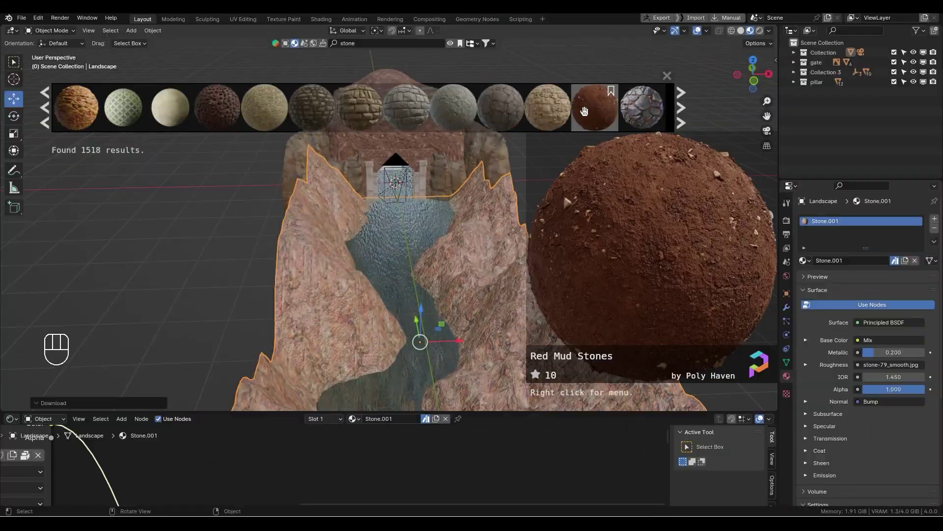
# Browse the stone materials in the asset library and apply Slate Rock to the landscape
pyautogui.moveTo(213, 114)
pyautogui.click(683, 121)
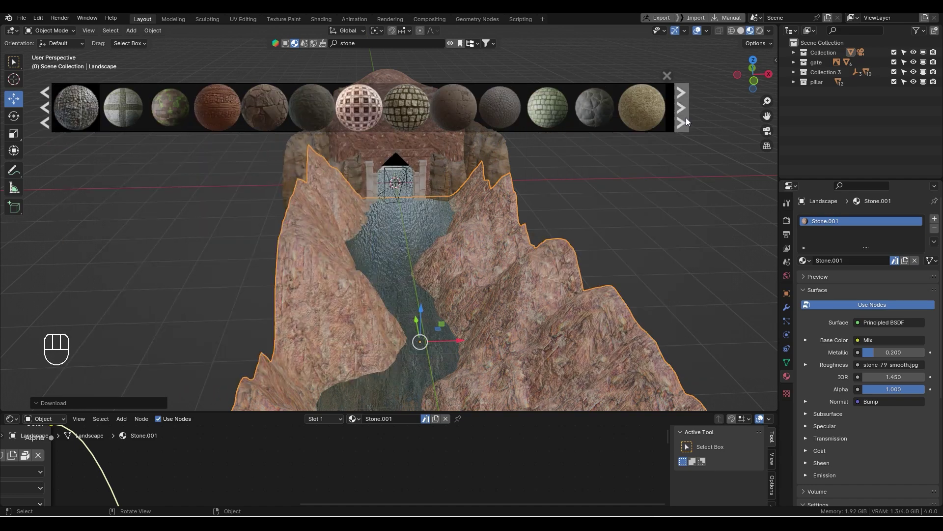
pyautogui.click(681, 122)
pyautogui.click(680, 121)
pyautogui.click(681, 121)
pyautogui.click(681, 121)
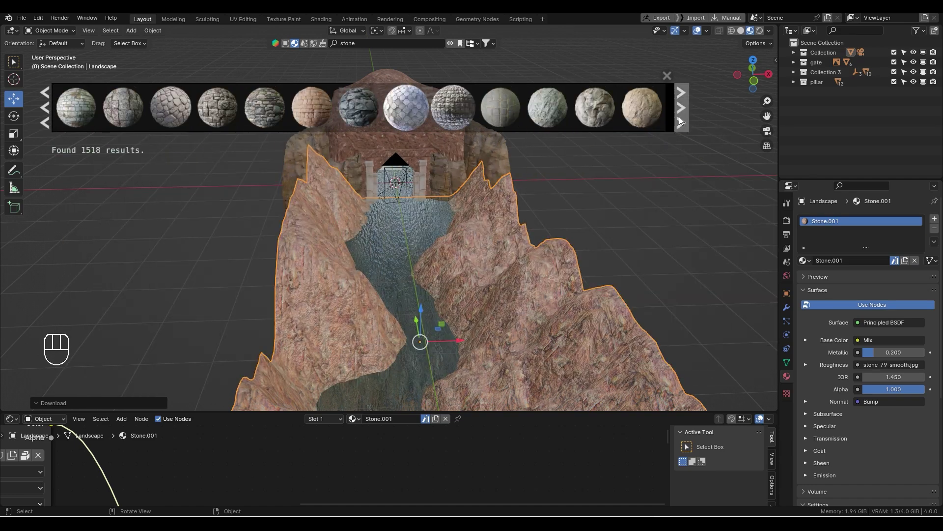
pyautogui.click(681, 122)
pyautogui.click(681, 121)
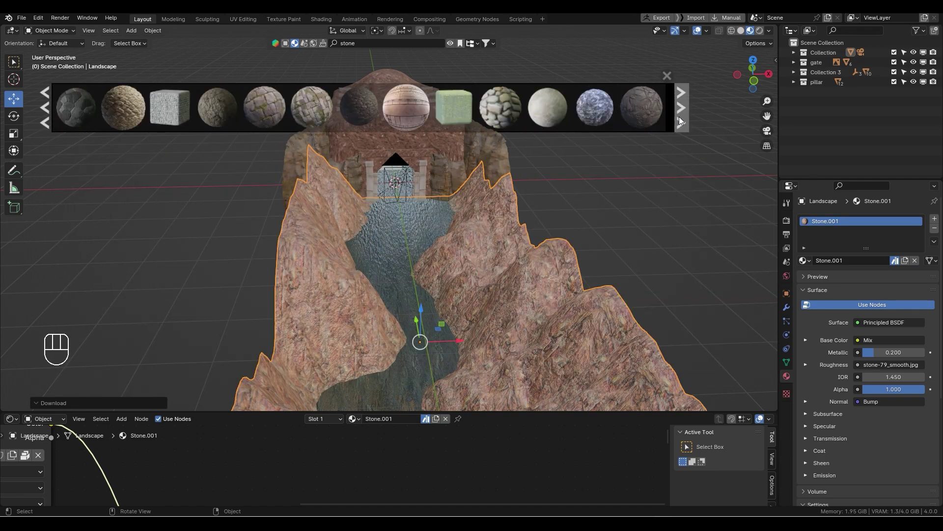
pyautogui.click(681, 121)
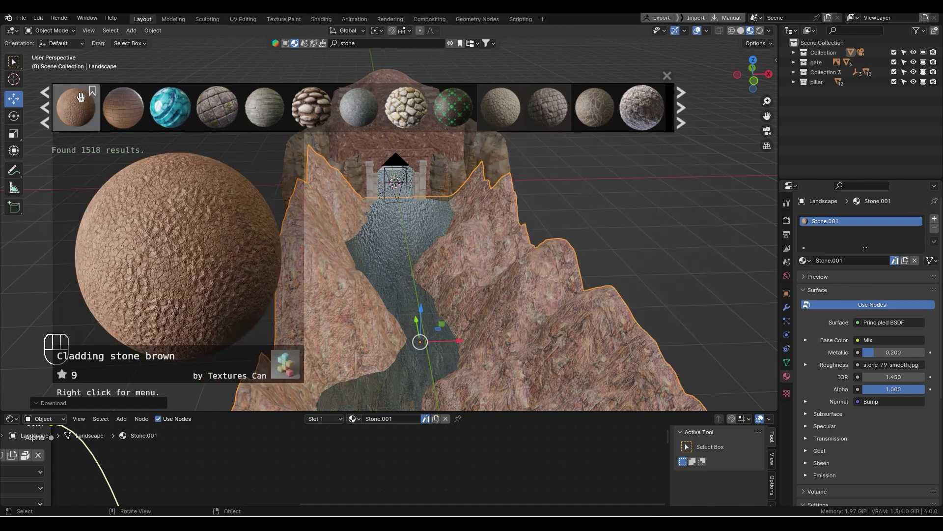
pyautogui.click(681, 122)
pyautogui.click(502, 110)
pyautogui.scroll(3, 124, 295)
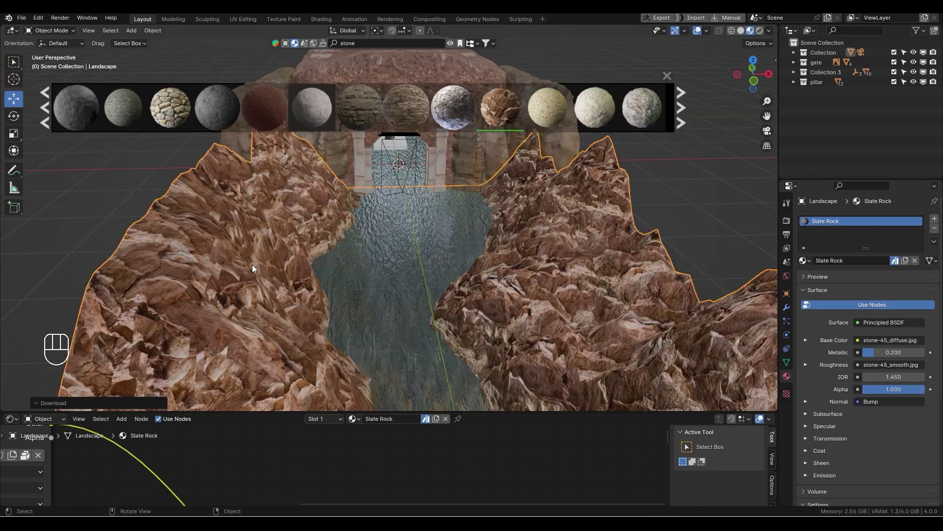
# Add a Value node to the Slate Rock material and connect it to the Mapping node's Scale
pyautogui.scroll(-5, 213, 264)
pyautogui.moveTo(304, 411); pyautogui.dragTo(315, 324)
pyautogui.scroll(-6, 350, 434)
pyautogui.scroll(-3, 243, 432)
pyautogui.scroll(6, 282, 436)
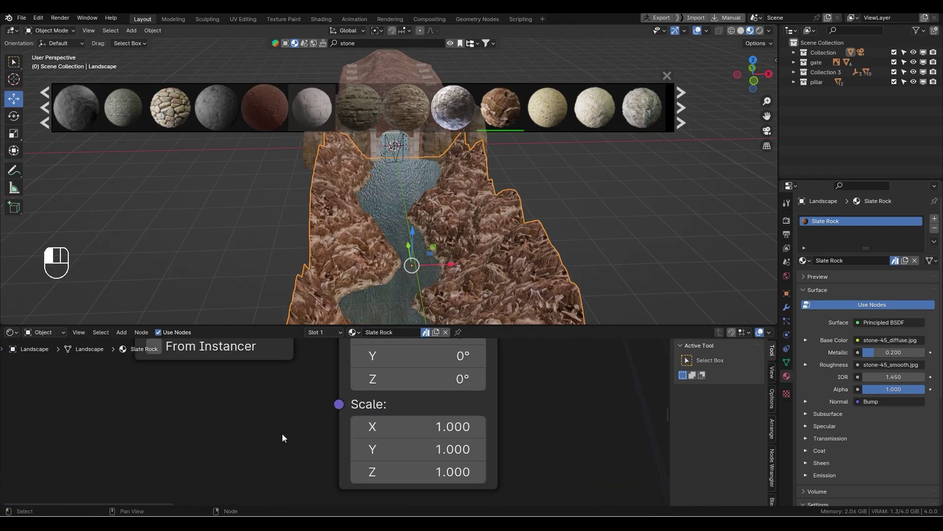
pyautogui.hotkey('shift', 'a')
pyautogui.press('Return')
pyautogui.click(95, 396)
pyautogui.moveTo(255, 436); pyautogui.dragTo(339, 404)
# Raise the Value node's number to tile the Slate Rock texture across the landscape
pyautogui.scroll(4, 335, 211)
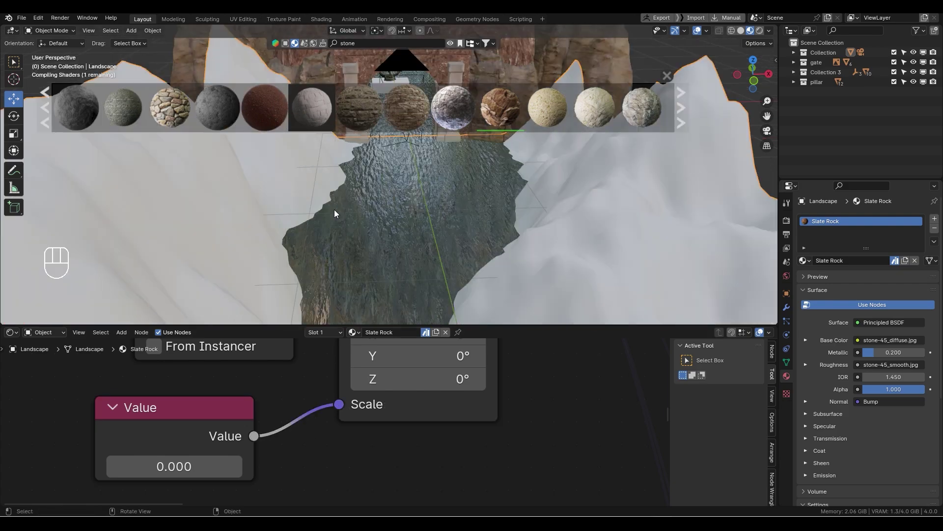
pyautogui.click(237, 465)
pyautogui.click(238, 465)
pyautogui.click(238, 467)
pyautogui.click(237, 467)
pyautogui.click(238, 467)
pyautogui.click(238, 467)
pyautogui.click(237, 467)
pyautogui.moveTo(238, 468)
pyautogui.mouseDown()
pyautogui.moveTo(270, 467)
pyautogui.moveTo(238, 467)
pyautogui.mouseUp()
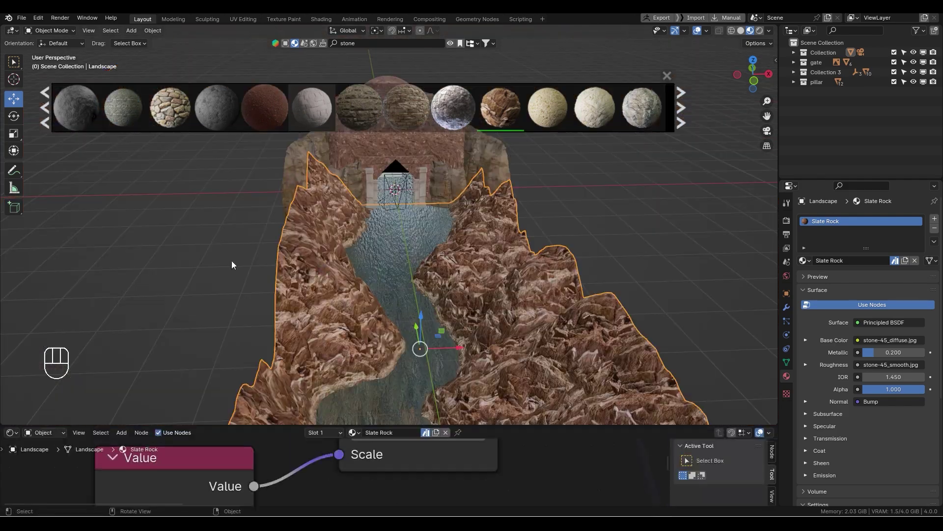
# Apply Shade Smooth to the landscape
pyautogui.press('space')
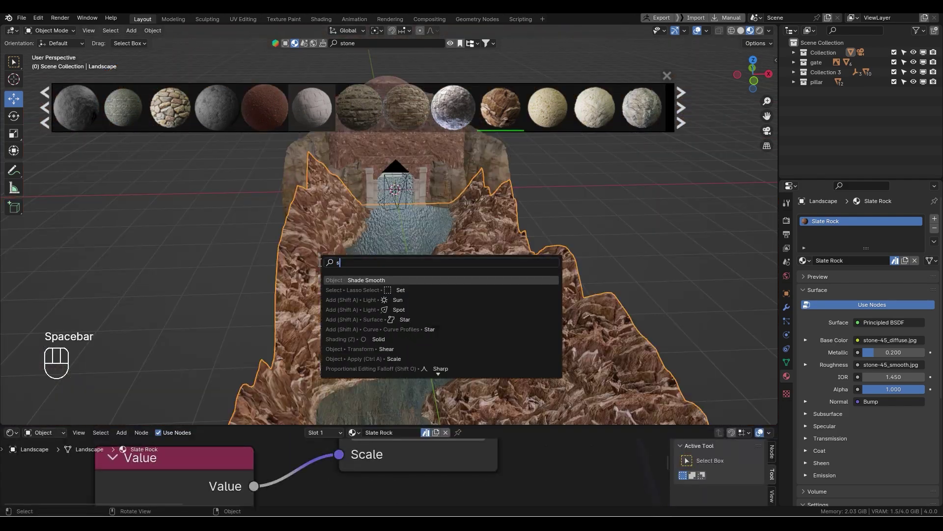
pyautogui.press('Return')
pyautogui.keyDown('alt'); pyautogui.moveTo(167, 290); pyautogui.dragTo(366, 260, button='middle'); pyautogui.keyUp('alt')
pyautogui.click(787, 307)
pyautogui.click(858, 214)
pyautogui.moveTo(833, 254)
pyautogui.click(752, 380)
pyautogui.scroll(-4, 183, 263)
pyautogui.scroll(3, 183, 264)
pyautogui.click(922, 234)
# Unwrap all faces of the landscape with Smart UV Project, keeping the default settings
pyautogui.press('Tab')
pyautogui.scroll(-6, 238, 255)
pyautogui.scroll(7, 366, 260)
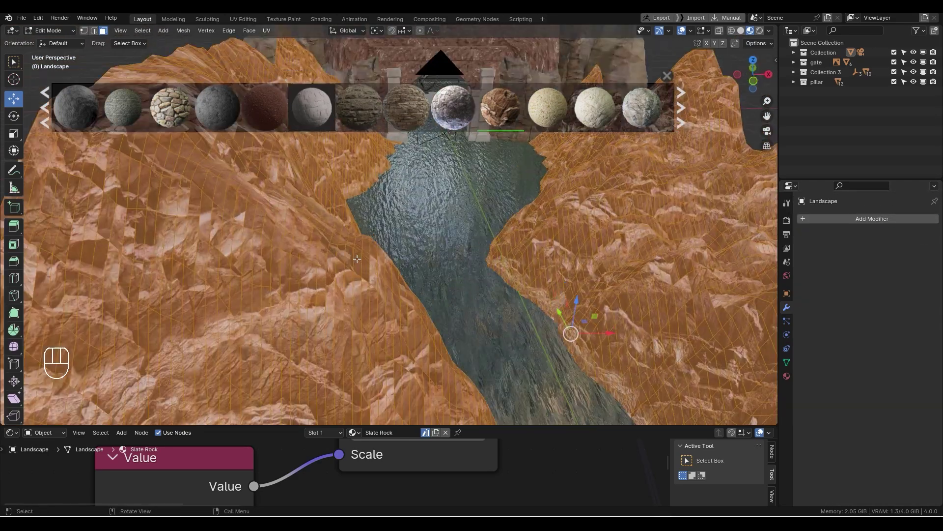
pyautogui.press('space')
pyautogui.click(349, 213)
pyautogui.press('u')
pyautogui.click(295, 219)
pyautogui.click(296, 309)
pyautogui.scroll(-6, 305, 298)
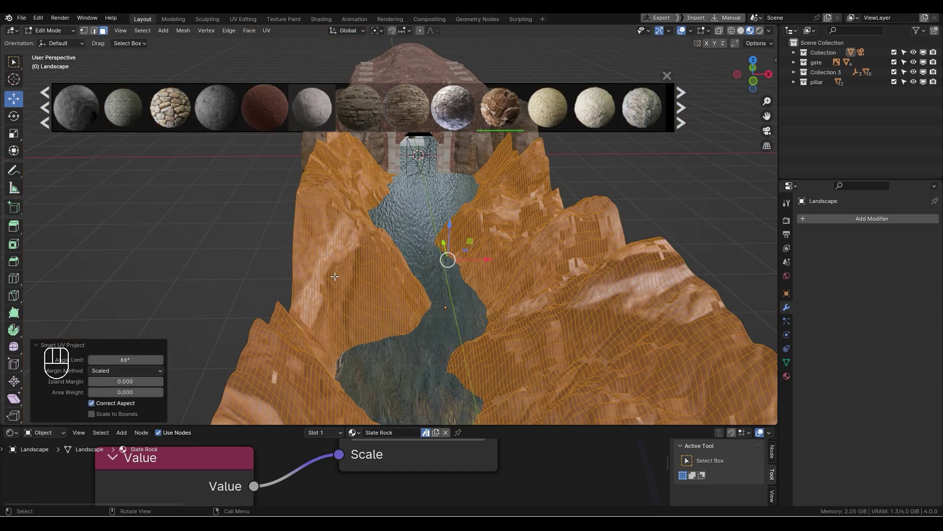
pyautogui.press('Tab')
pyautogui.scroll(4, 317, 281)
# Set the Slate Rock Value node to 14.700 and add a Subdivision modifier to the landscape
pyautogui.moveTo(295, 425); pyautogui.dragTo(280, 344)
pyautogui.moveTo(217, 468); pyautogui.dragTo(327, 469)
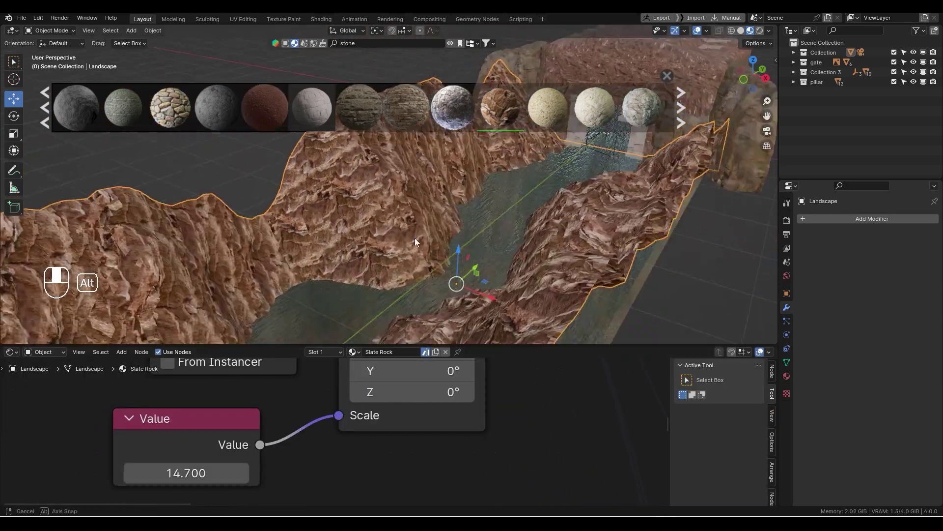
pyautogui.click(895, 218)
pyautogui.moveTo(895, 215)
pyautogui.click(799, 342)
# Reduce the Slate Rock texture scale on the Value node and adjust the Bump node's Strength slightly
pyautogui.moveTo(187, 473)
pyautogui.mouseDown()
pyautogui.moveTo(216, 472)
pyautogui.moveTo(174, 472)
pyautogui.mouseUp()
pyautogui.scroll(-2, 333, 431)
pyautogui.scroll(-3, 511, 413)
pyautogui.scroll(3, 589, 425)
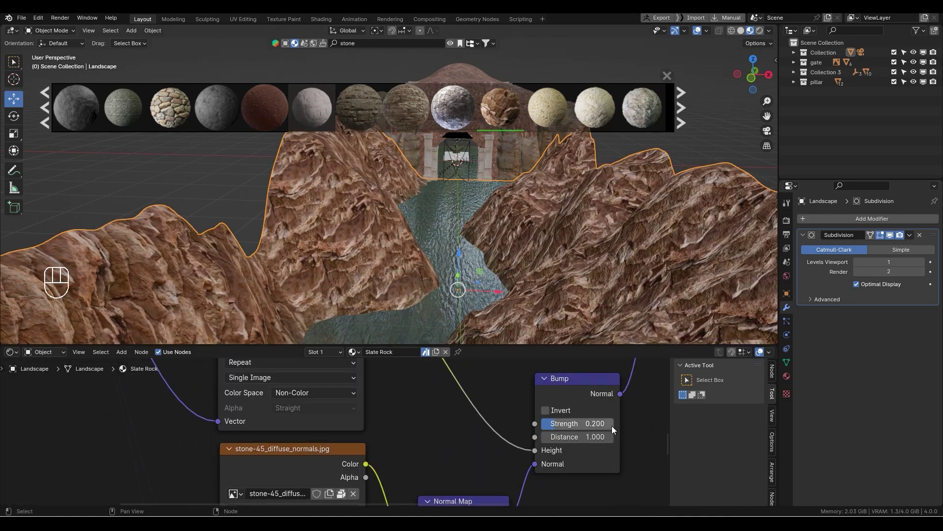
pyautogui.moveTo(567, 423); pyautogui.dragTo(556, 424)
# Save the file and enlarge the 3D viewport to view the canyon and gate
pyautogui.click(205, 184)
pyautogui.hotkey('ctrl', 's')
pyautogui.moveTo(403, 345); pyautogui.dragTo(403, 476)
pyautogui.scroll(3, 405, 285)
pyautogui.moveTo(405, 285); pyautogui.dragTo(412, 236, button='middle')
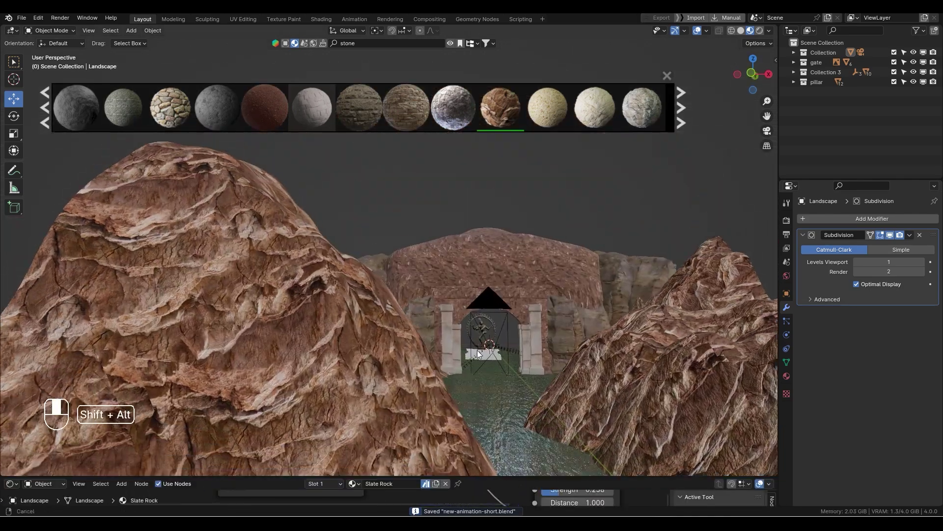
pyautogui.keyDown('shift'); pyautogui.moveTo(477, 350); pyautogui.dragTo(447, 320, button='middle'); pyautogui.keyUp('shift')
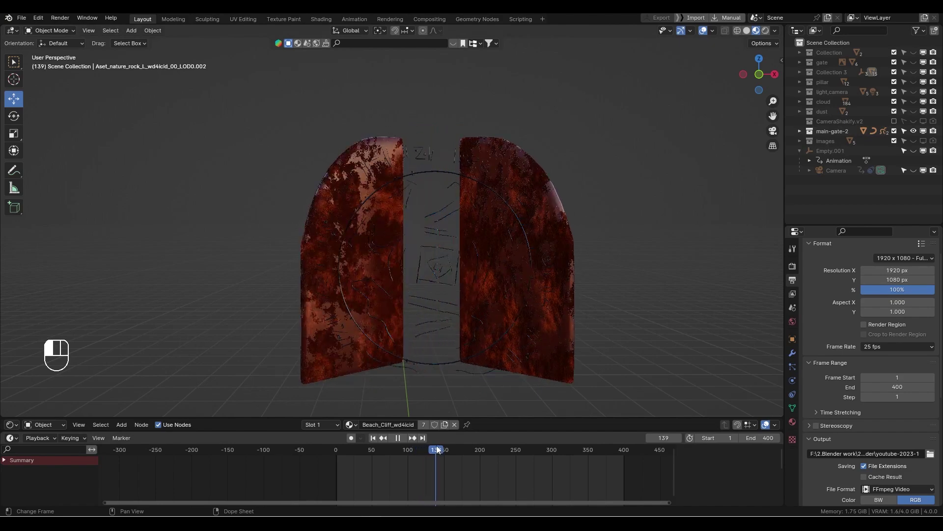
# Scrub the main gate's door animation back to frame 120 and look at the Blender OPENS The Door tutorial result
pyautogui.moveTo(432, 448)
pyautogui.mouseDown()
pyautogui.moveTo(421, 448)
pyautogui.moveTo(471, 447)
pyautogui.moveTo(422, 449)
pyautogui.mouseUp()
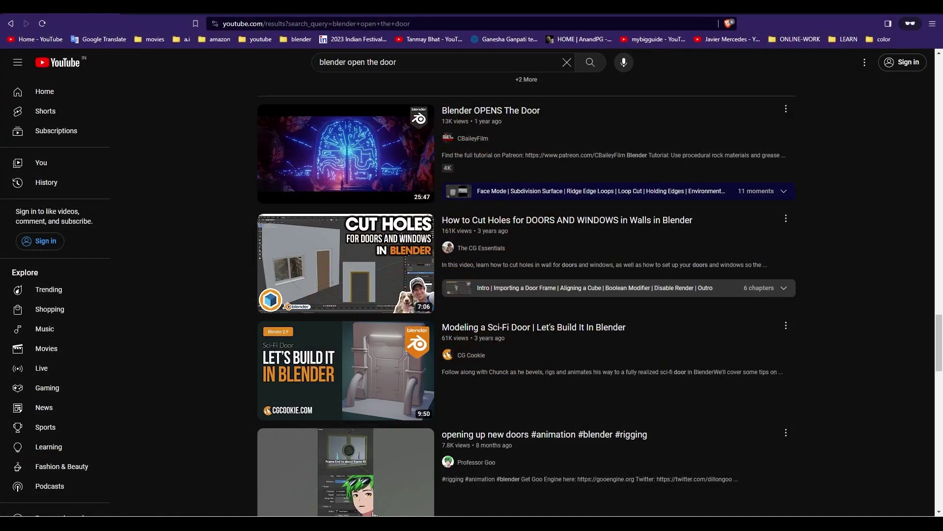
pyautogui.moveTo(350, 154)
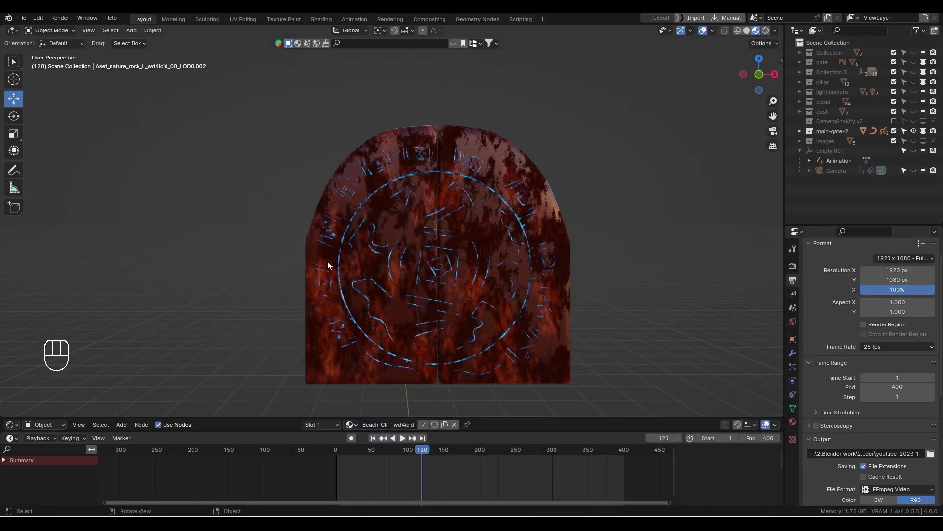
pyautogui.scroll(-1, 328, 261)
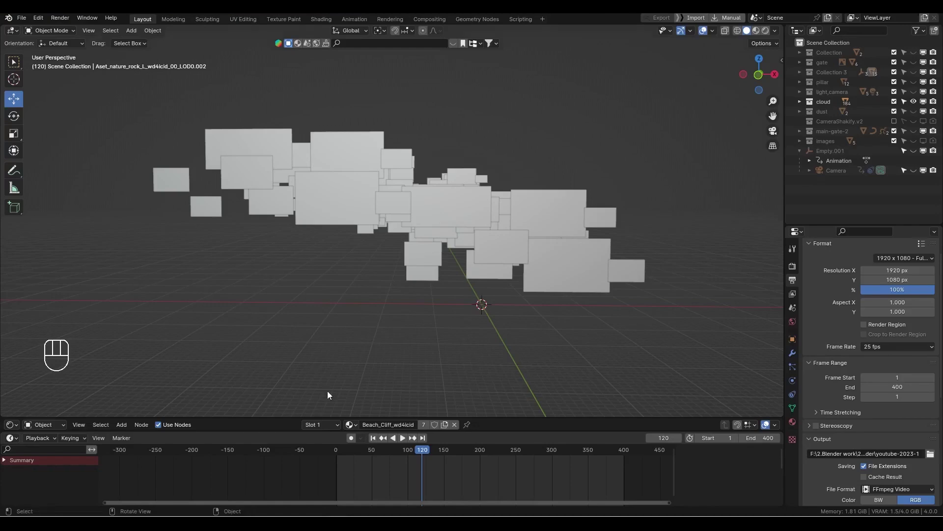
# Examine the cloud image planes from several angles and switch the viewport to Material Preview shading
pyautogui.scroll(-3, 388, 205)
pyautogui.scroll(5, 387, 205)
pyautogui.keyDown('alt'); pyautogui.moveTo(387, 205); pyautogui.dragTo(320, 226, button='middle'); pyautogui.keyUp('alt')
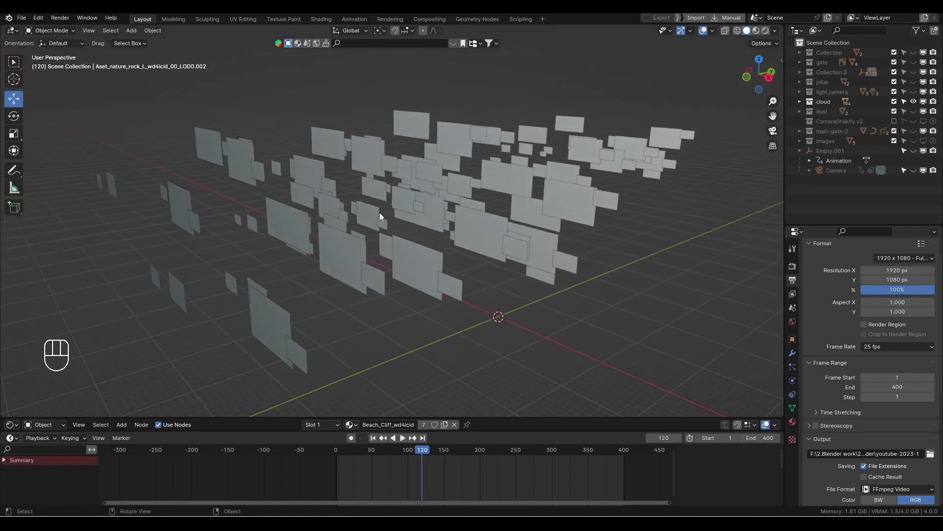
pyautogui.keyDown('alt'); pyautogui.moveTo(379, 212); pyautogui.dragTo(476, 212, button='middle'); pyautogui.keyUp('alt')
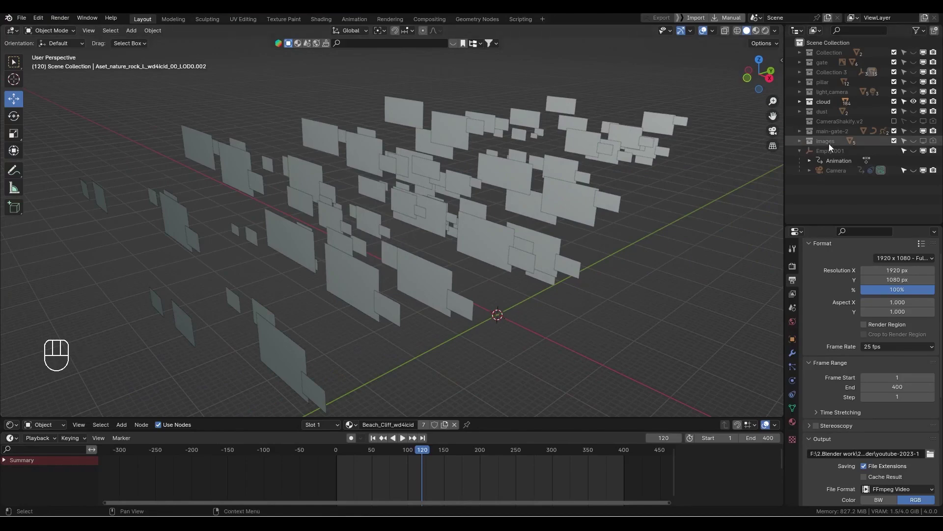
pyautogui.click(756, 31)
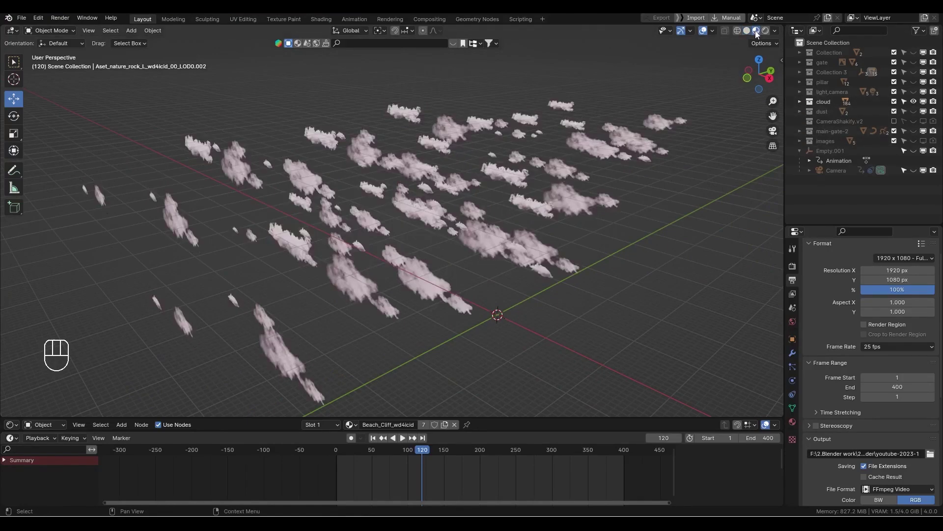
pyautogui.keyDown('alt'); pyautogui.moveTo(328, 245); pyautogui.dragTo(366, 238, button='middle'); pyautogui.keyUp('alt')
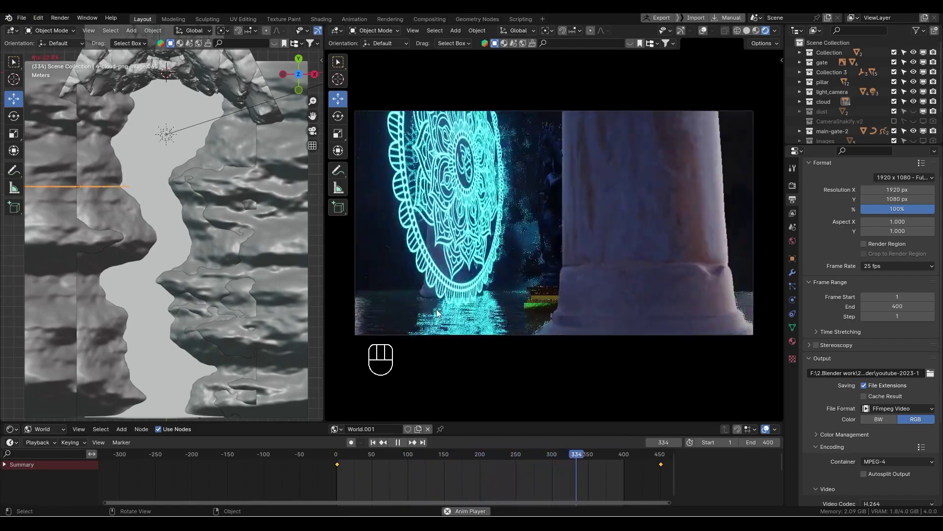
# Stop the animation playback and enable Bloom and Ambient Occlusion in the EEVEE render settings
pyautogui.click(398, 442)
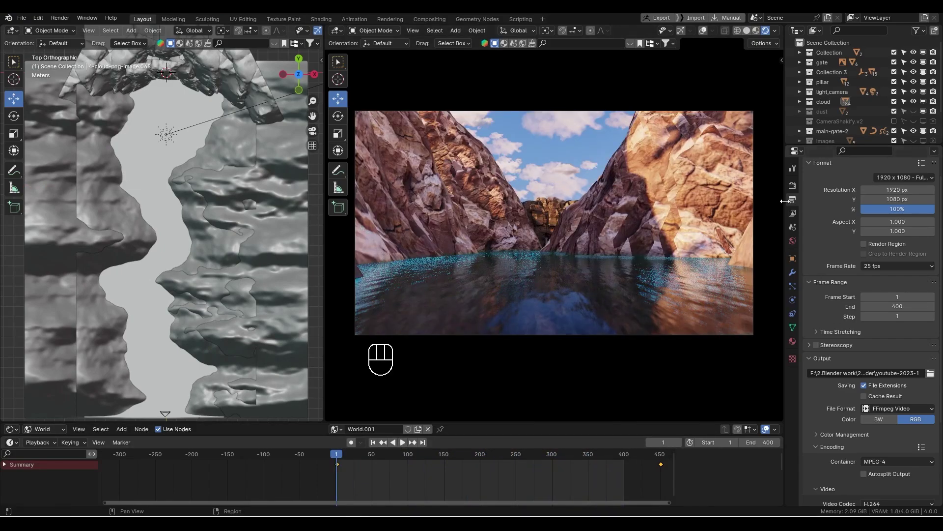
pyautogui.click(792, 185)
pyautogui.click(816, 246)
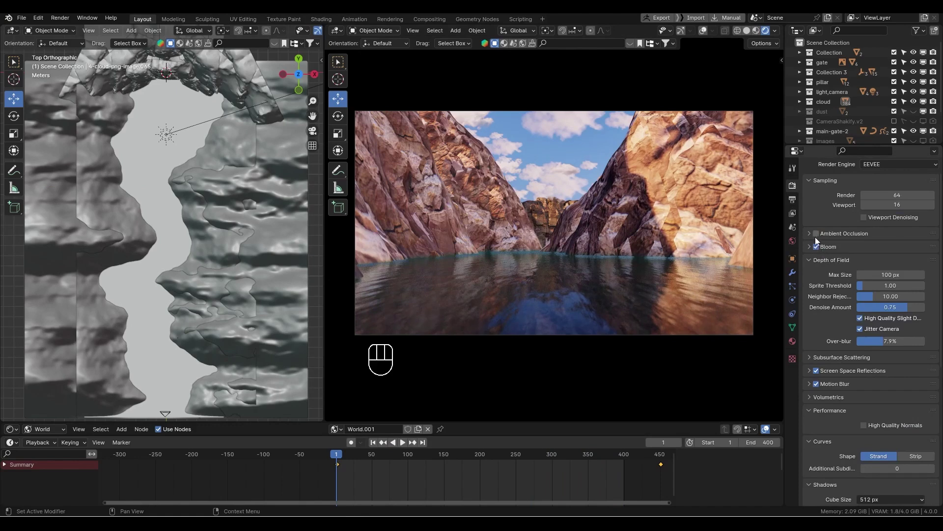
pyautogui.click(816, 234)
pyautogui.click(809, 233)
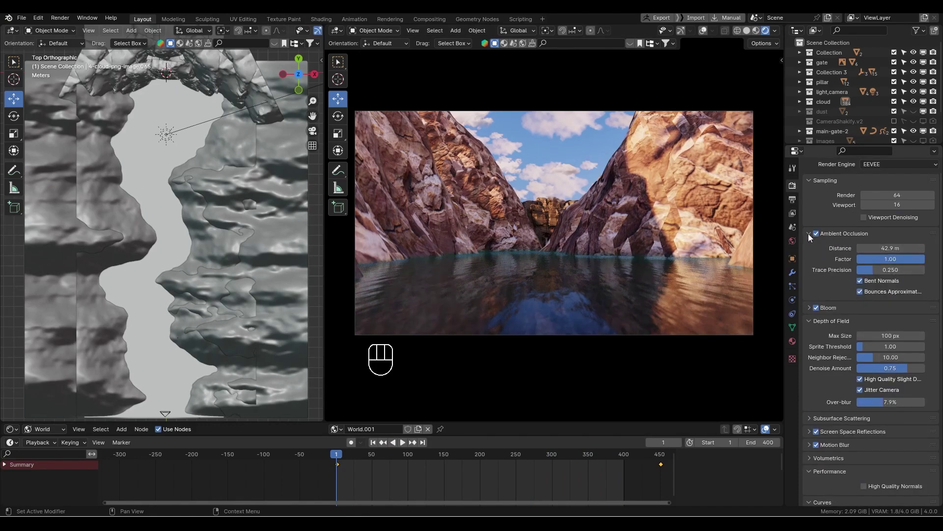
pyautogui.click(809, 235)
# Review the Bloom, Depth of Field and Subsurface Scattering options in the EEVEE render settings
pyautogui.click(810, 247)
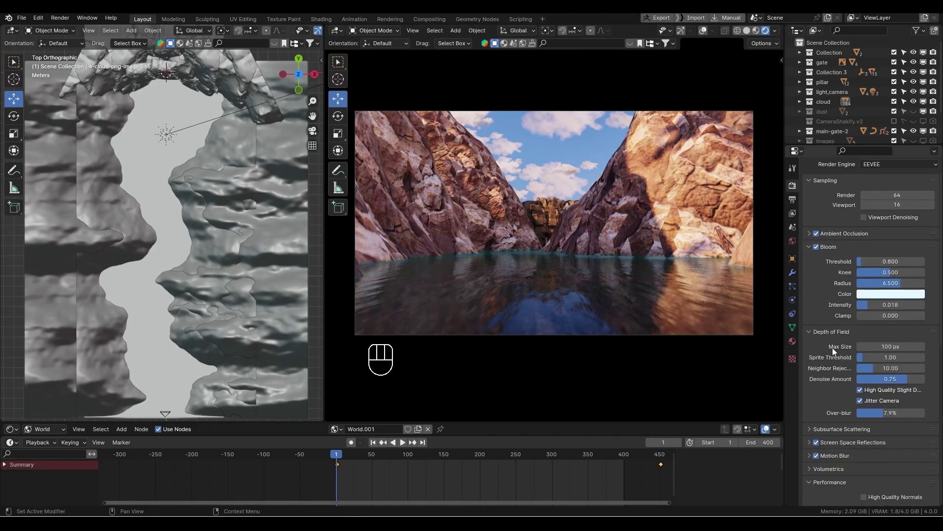
pyautogui.click(812, 333)
pyautogui.click(810, 346)
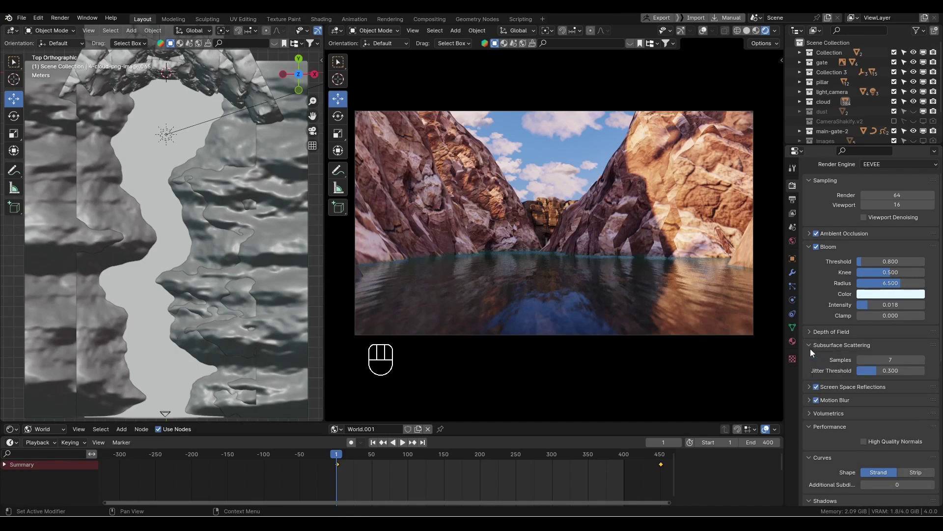
pyautogui.click(810, 347)
pyautogui.click(810, 332)
pyautogui.click(809, 332)
# Toggle Screen Space Reflections off and back on to compare the water's reflections
pyautogui.click(810, 358)
pyautogui.click(816, 359)
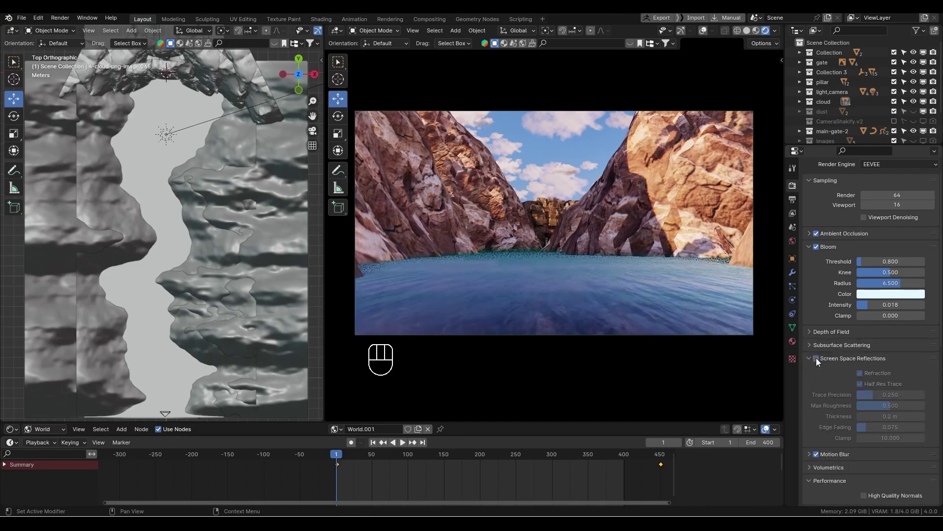
pyautogui.click(816, 358)
pyautogui.click(816, 359)
pyautogui.click(816, 359)
pyautogui.click(811, 359)
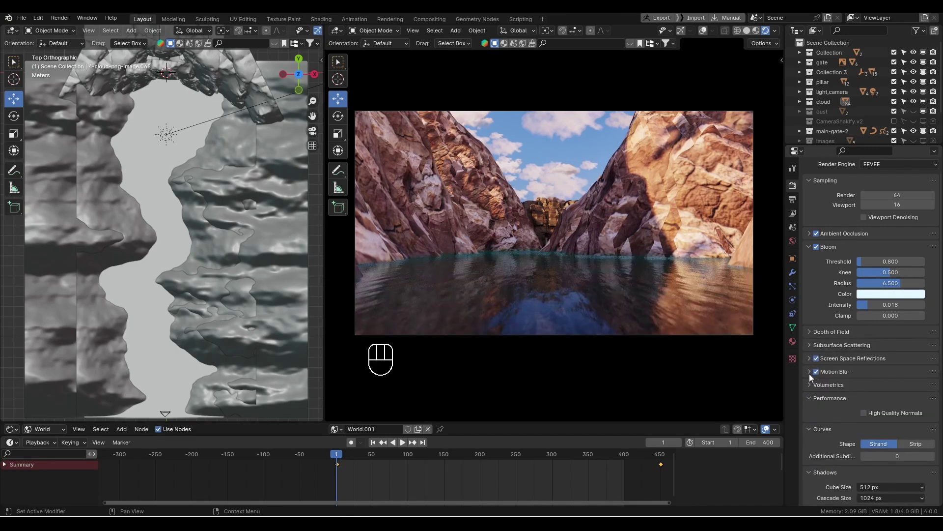
# Try widening the camera's sensor width to about 100 mm, undo the change, and review the remaining camera settings
pyautogui.scroll(-10, 815, 383)
pyautogui.click(885, 436)
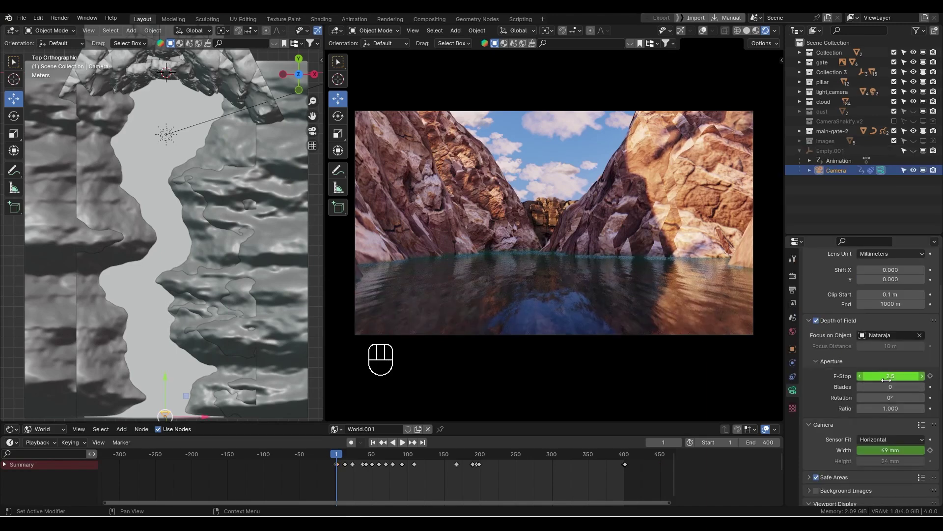
pyautogui.scroll(-1, 831, 423)
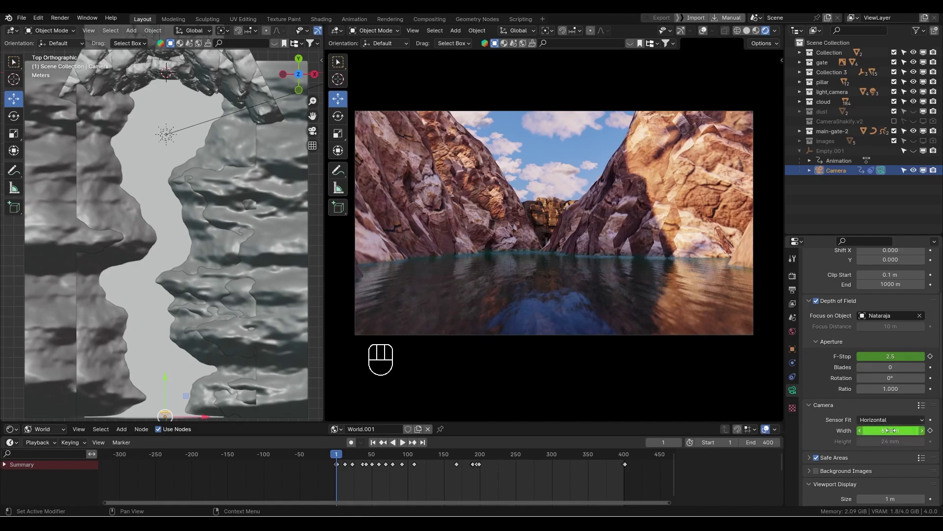
pyautogui.moveTo(890, 430); pyautogui.dragTo(923, 431)
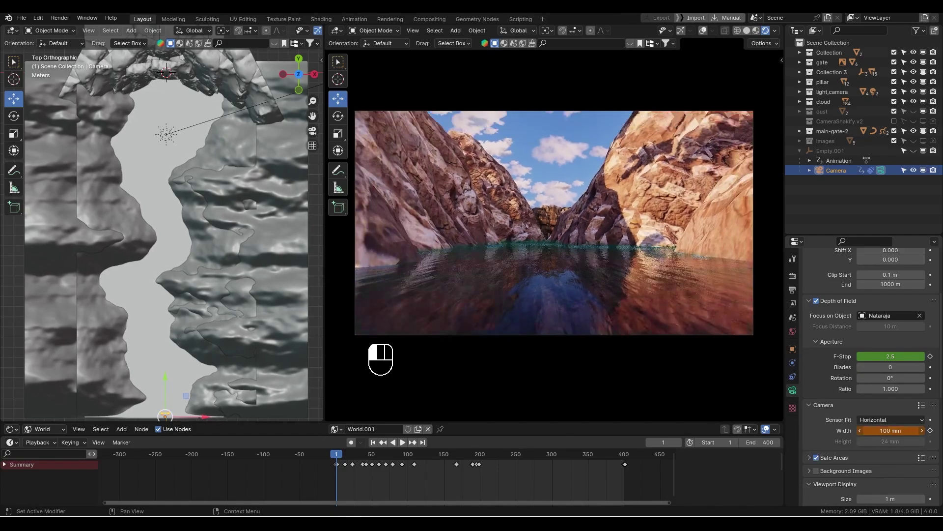
pyautogui.hotkey('ctrl', 'z')
pyautogui.scroll(-3, 813, 415)
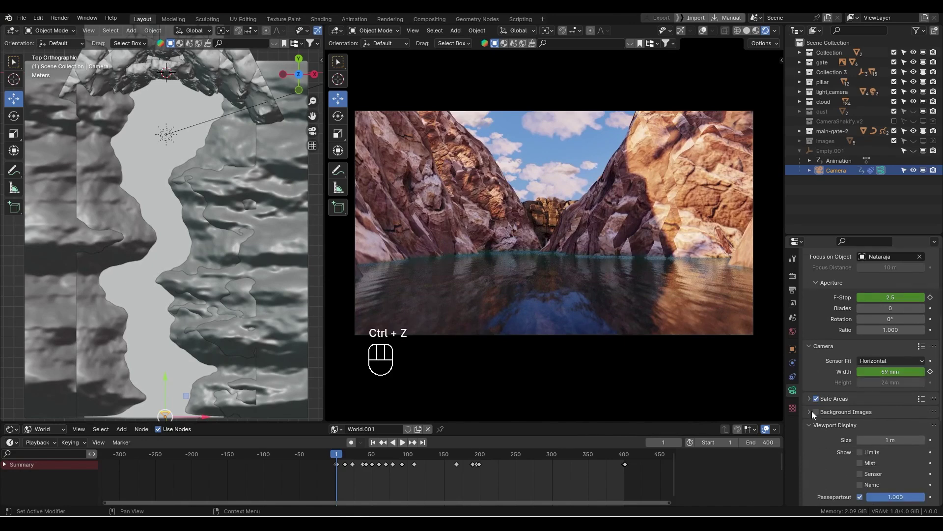
pyautogui.scroll(-2, 813, 416)
pyautogui.scroll(9, 830, 430)
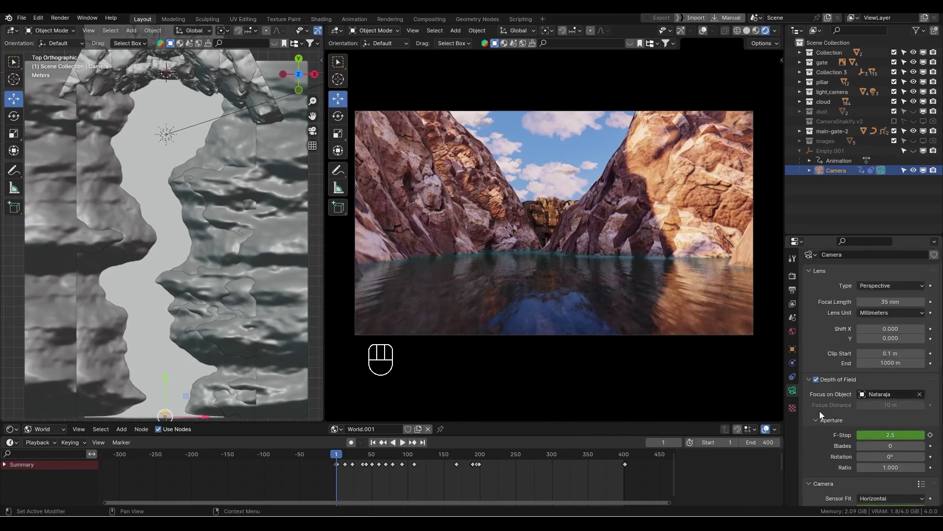
# Set the render output path to youtube-2023-1 in the animation-render folder
pyautogui.click(792, 289)
pyautogui.scroll(-6, 830, 383)
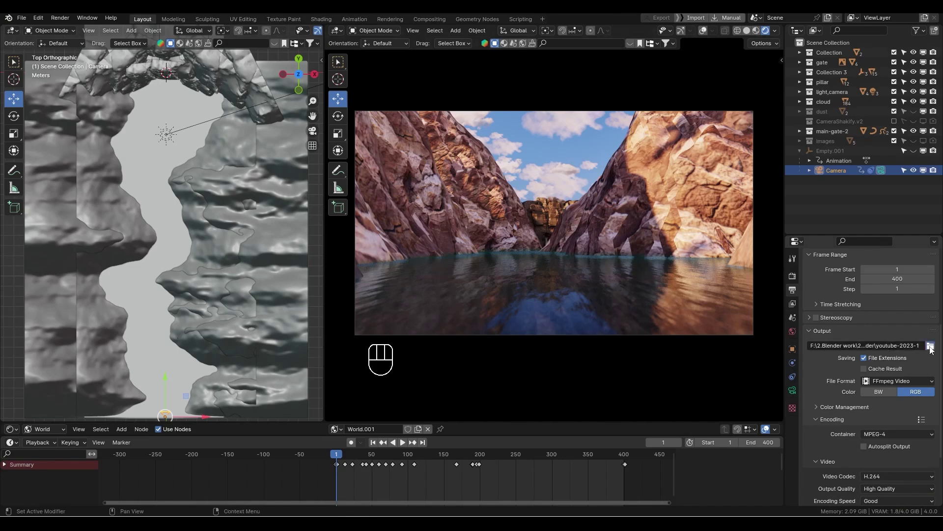
pyautogui.click(930, 346)
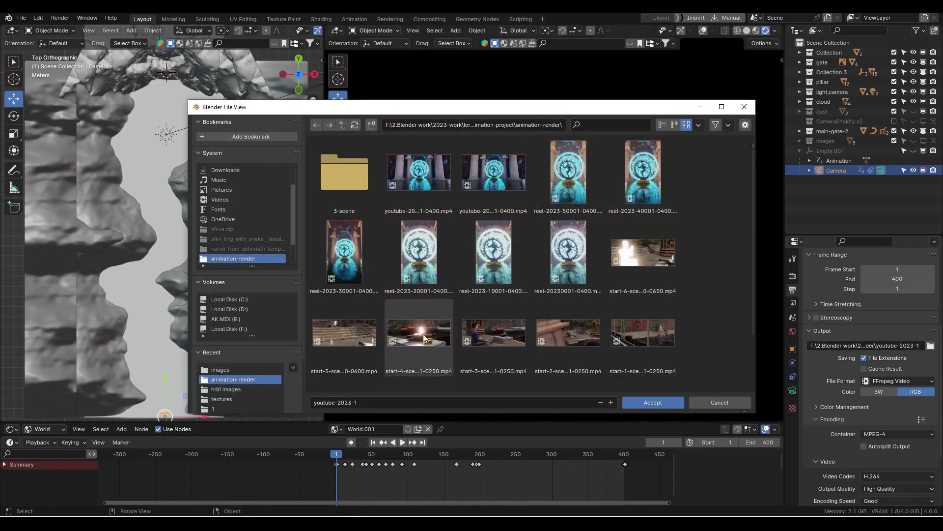
pyautogui.scroll(-3, 423, 338)
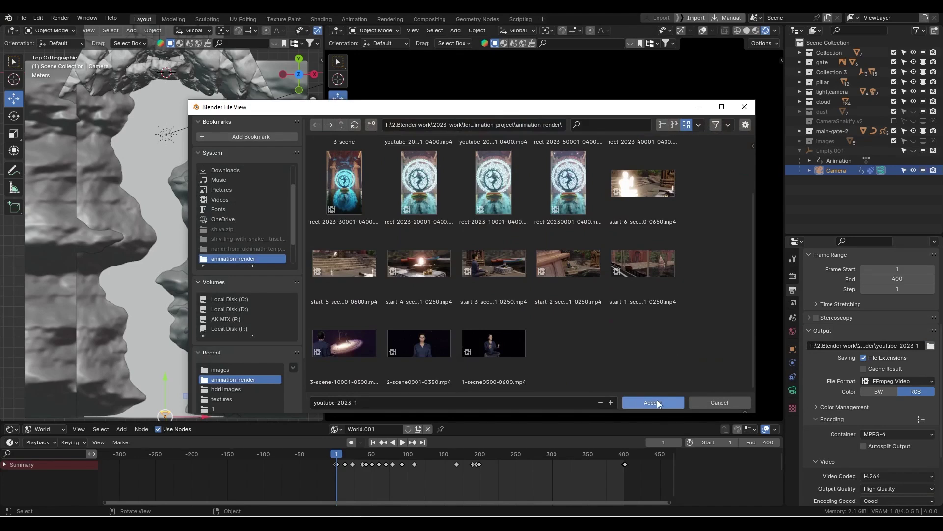
pyautogui.click(638, 401)
# Use FFmpeg Video with the MPEG-4 container for the output and choose High Quality as the output quality
pyautogui.click(891, 380)
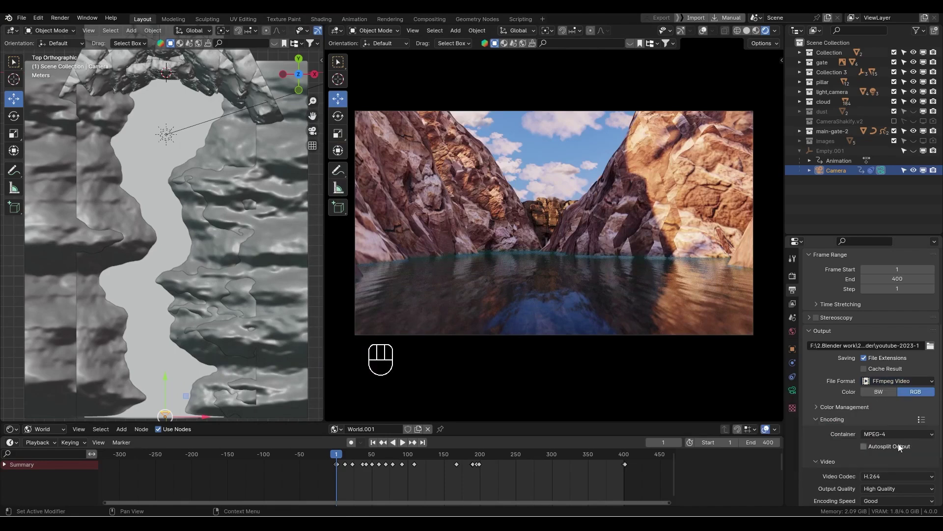
pyautogui.click(893, 435)
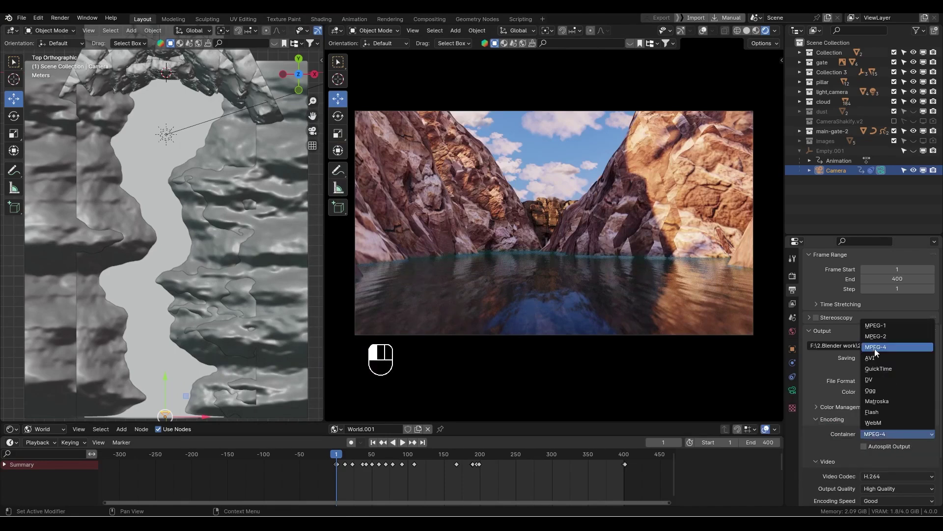
pyautogui.click(832, 375)
pyautogui.scroll(-3, 833, 376)
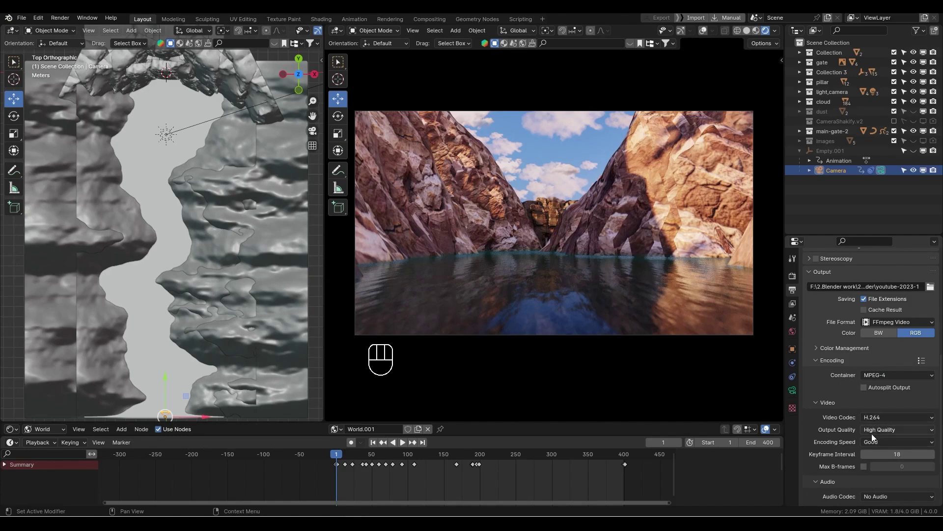
pyautogui.click(887, 430)
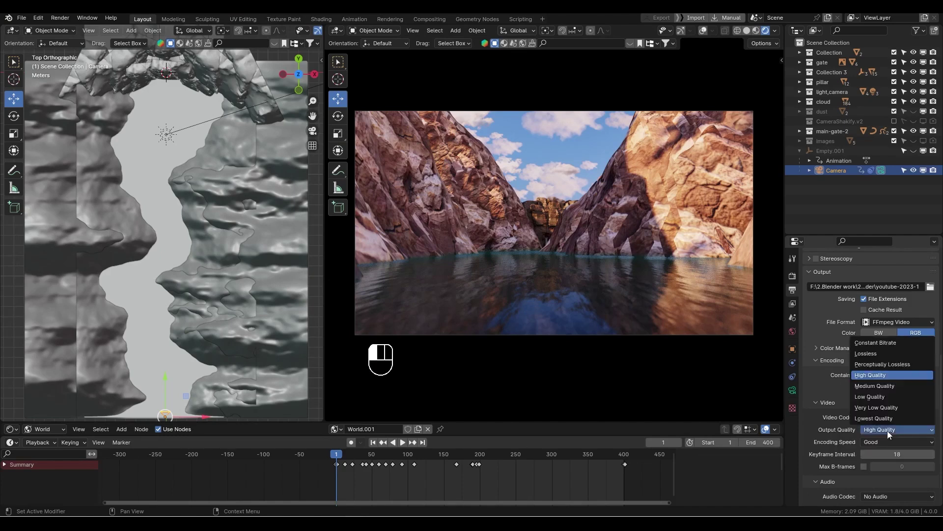
pyautogui.click(879, 375)
pyautogui.scroll(-1, 877, 444)
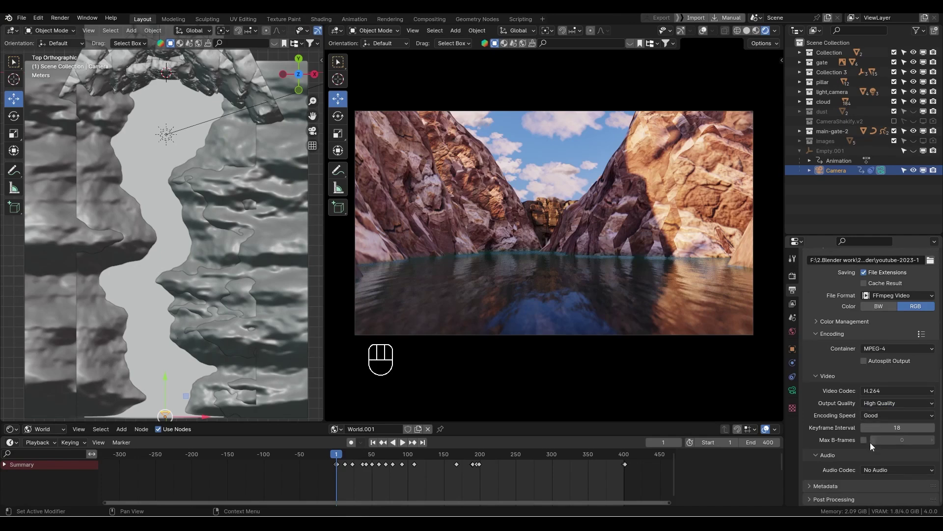
pyautogui.scroll(10, 821, 328)
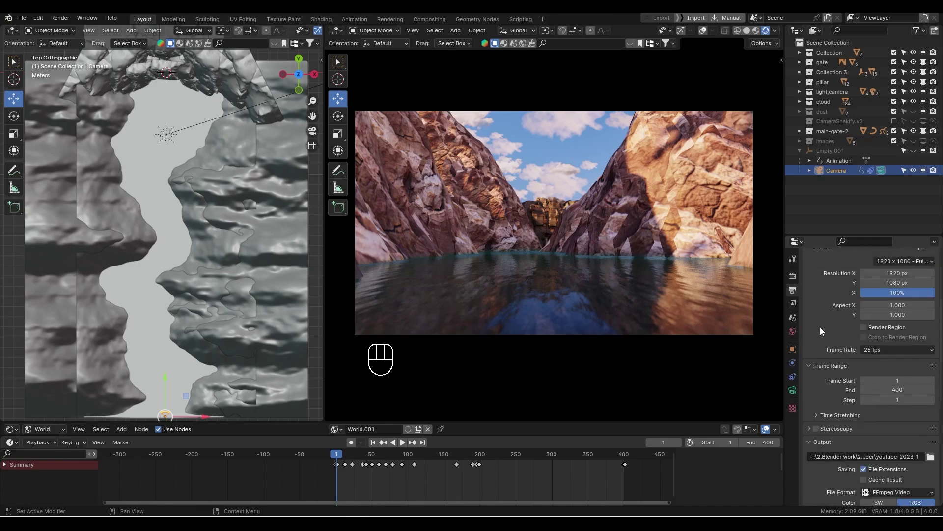